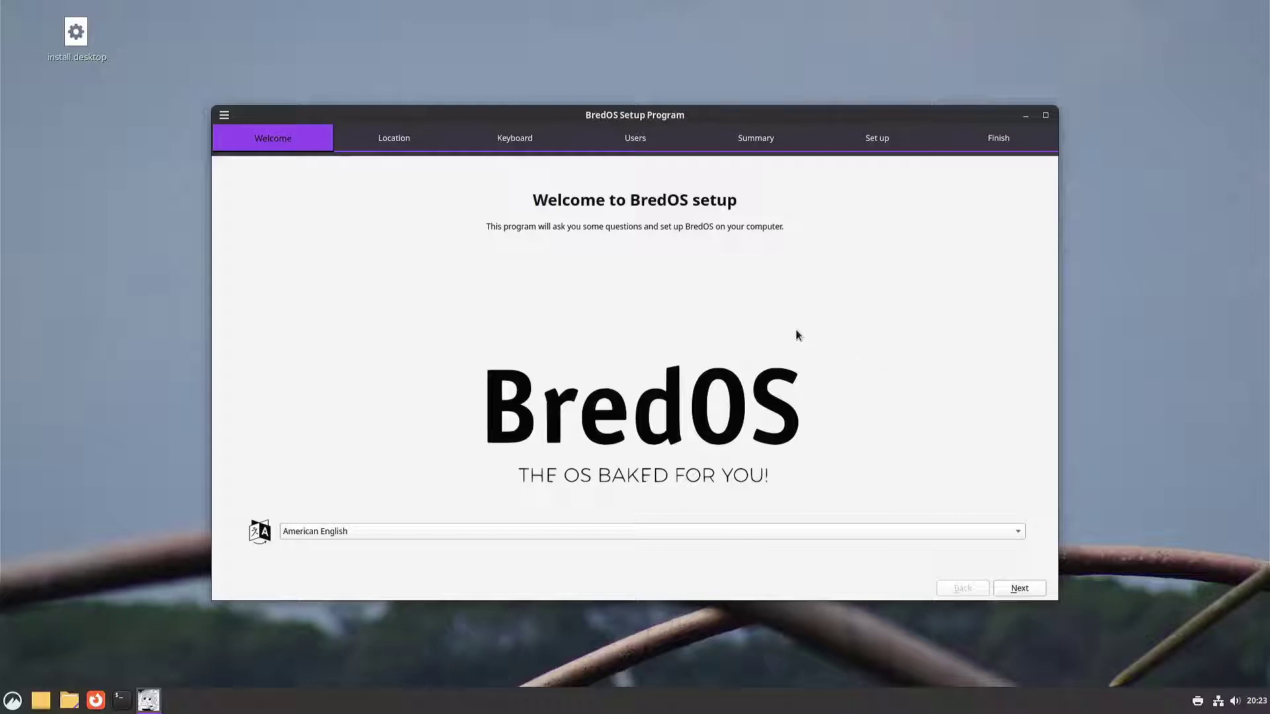
# Set the setup language to British English (United Kingdom) and accept Europe/Amsterdam as the location
pyautogui.click(668, 534)
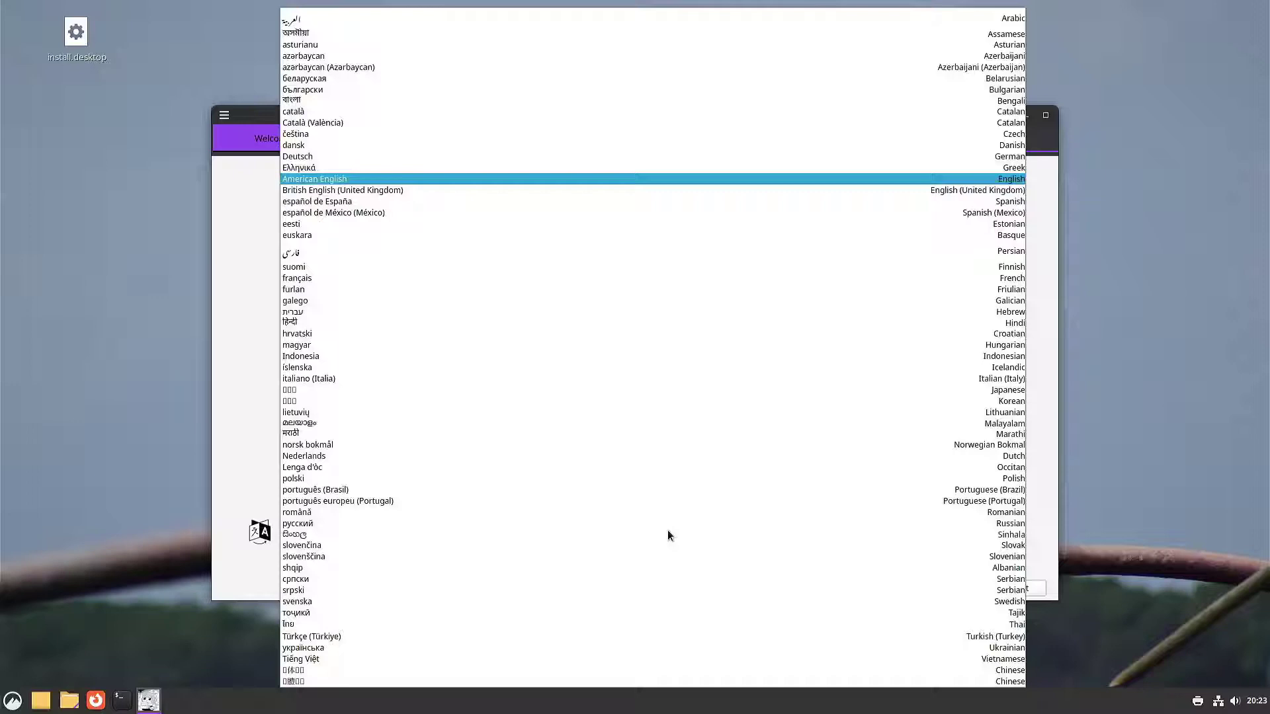
pyautogui.click(324, 191)
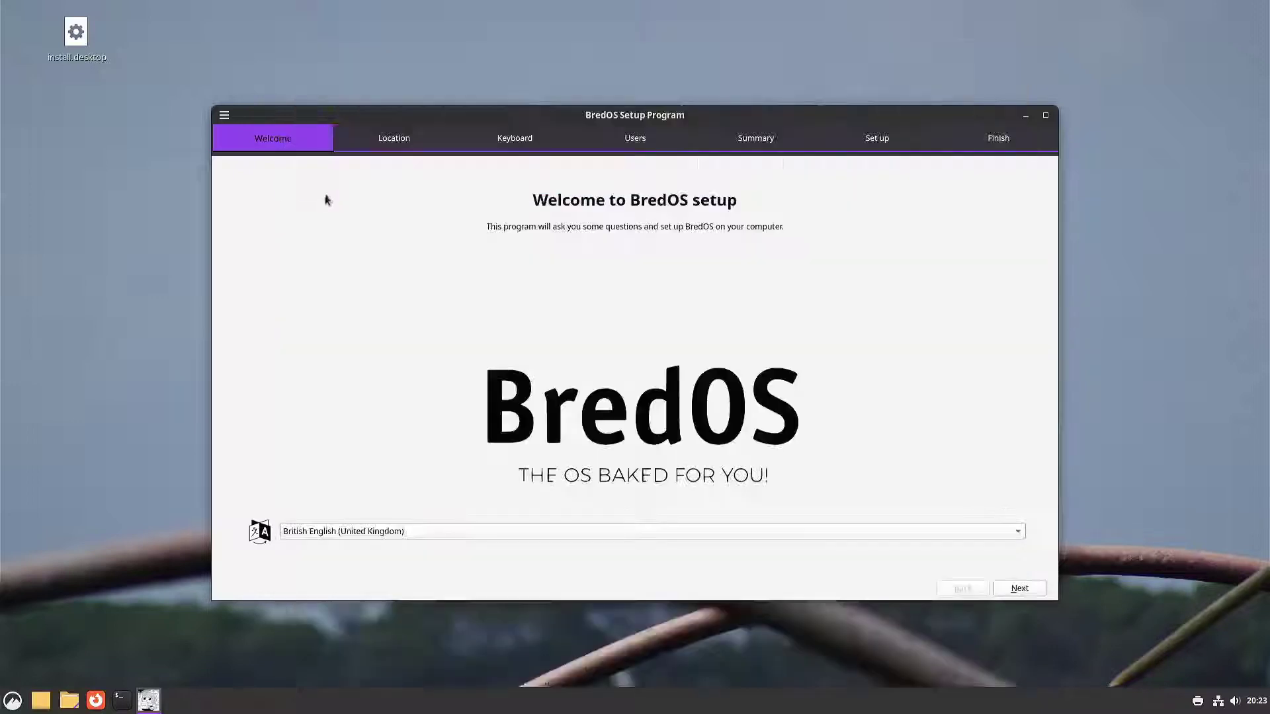
pyautogui.click(1019, 589)
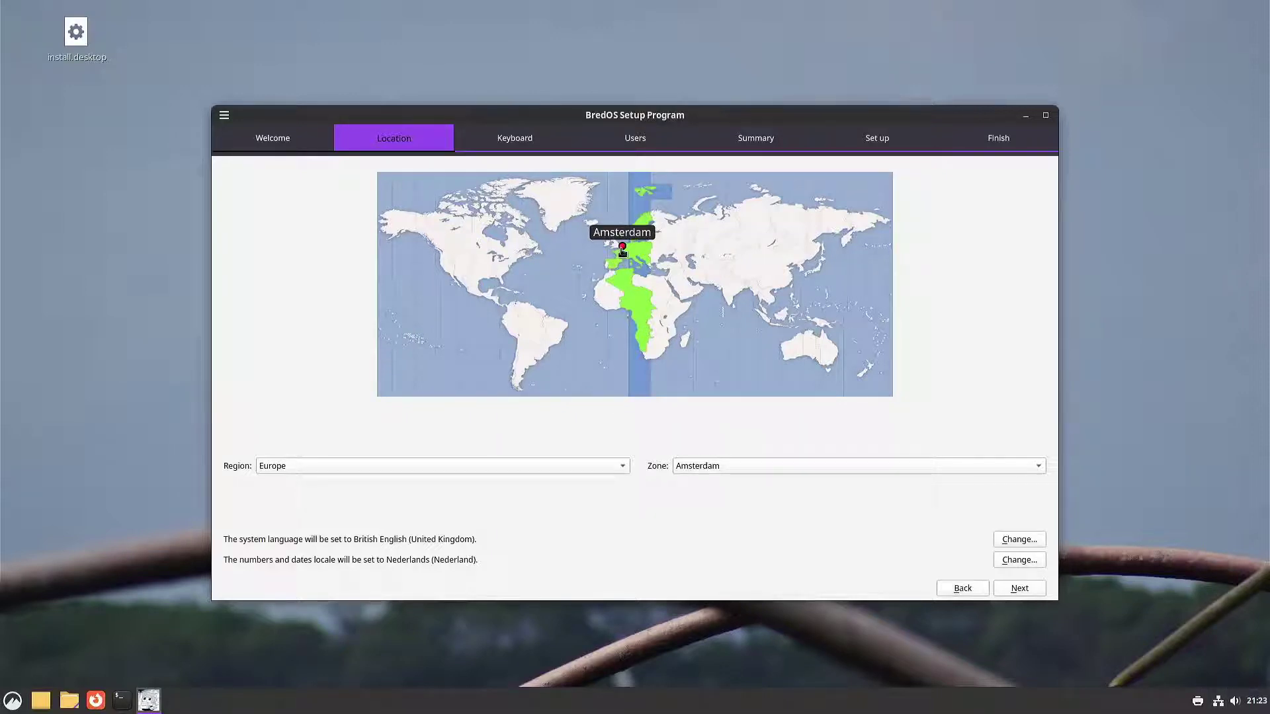
pyautogui.click(1017, 588)
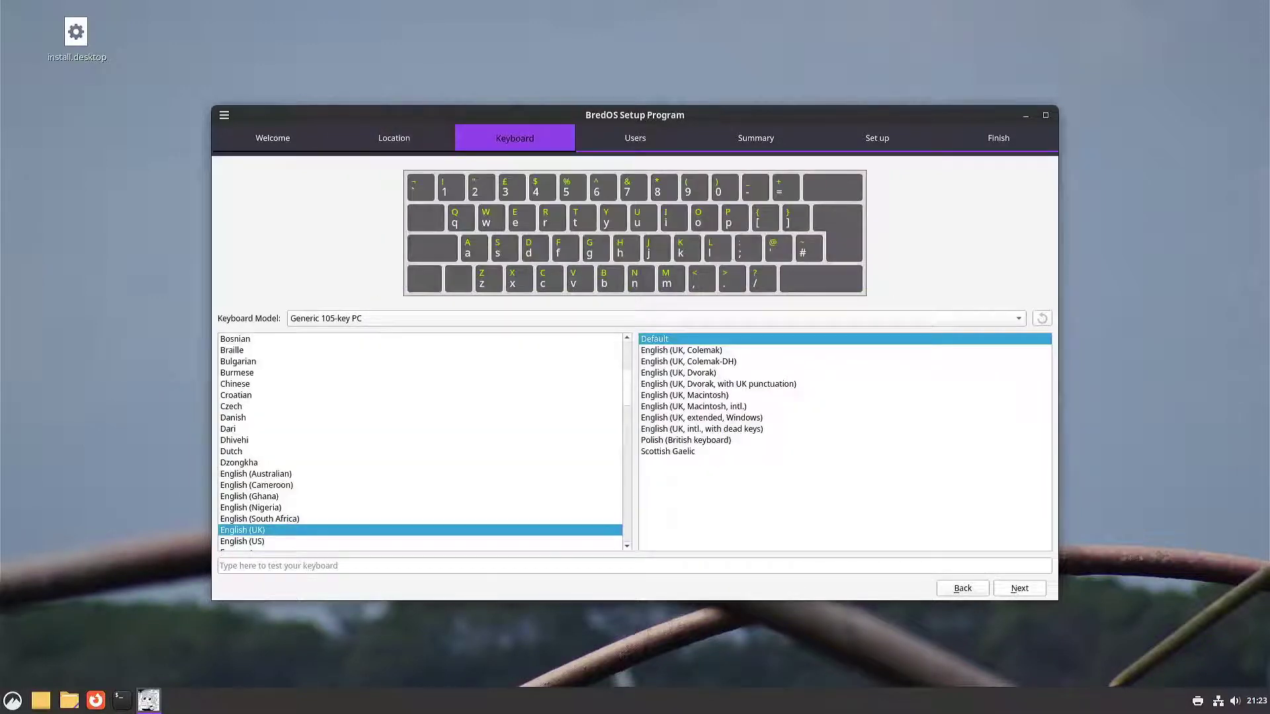
# Set the keyboard layout to English (US) with the English (US, intl., with dead keys) variant and continue
pyautogui.click(280, 539)
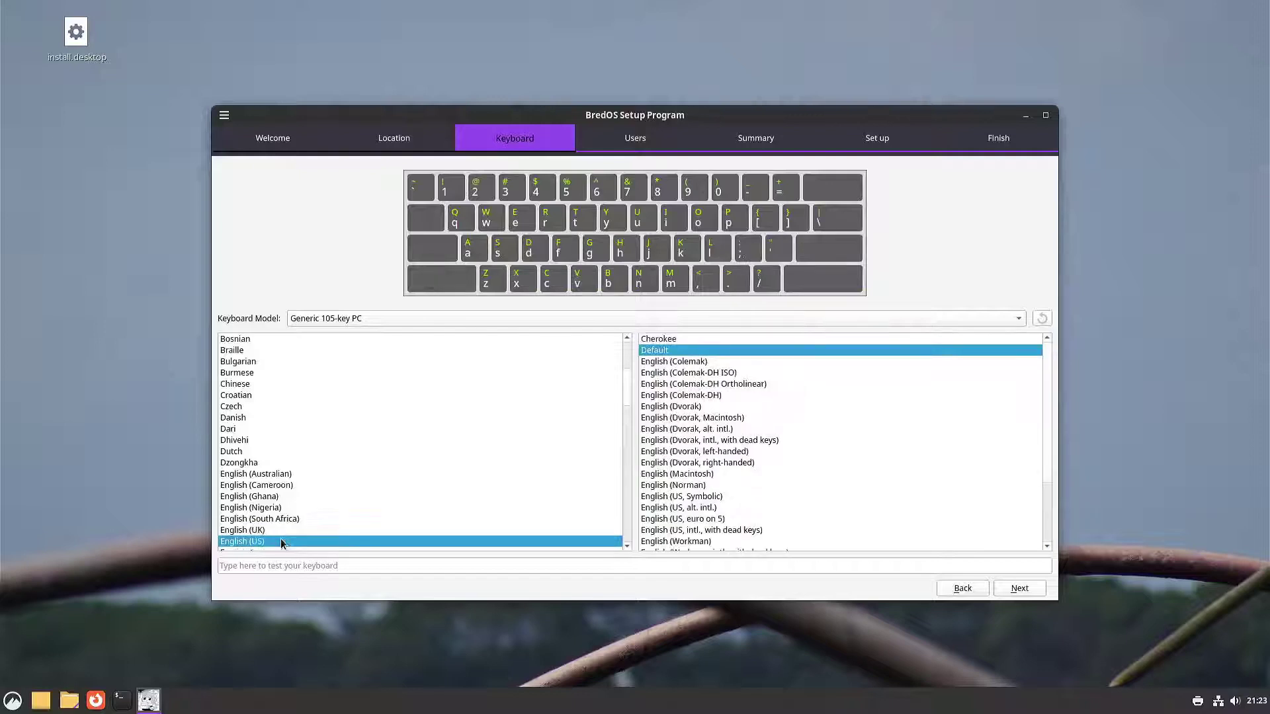
pyautogui.click(759, 531)
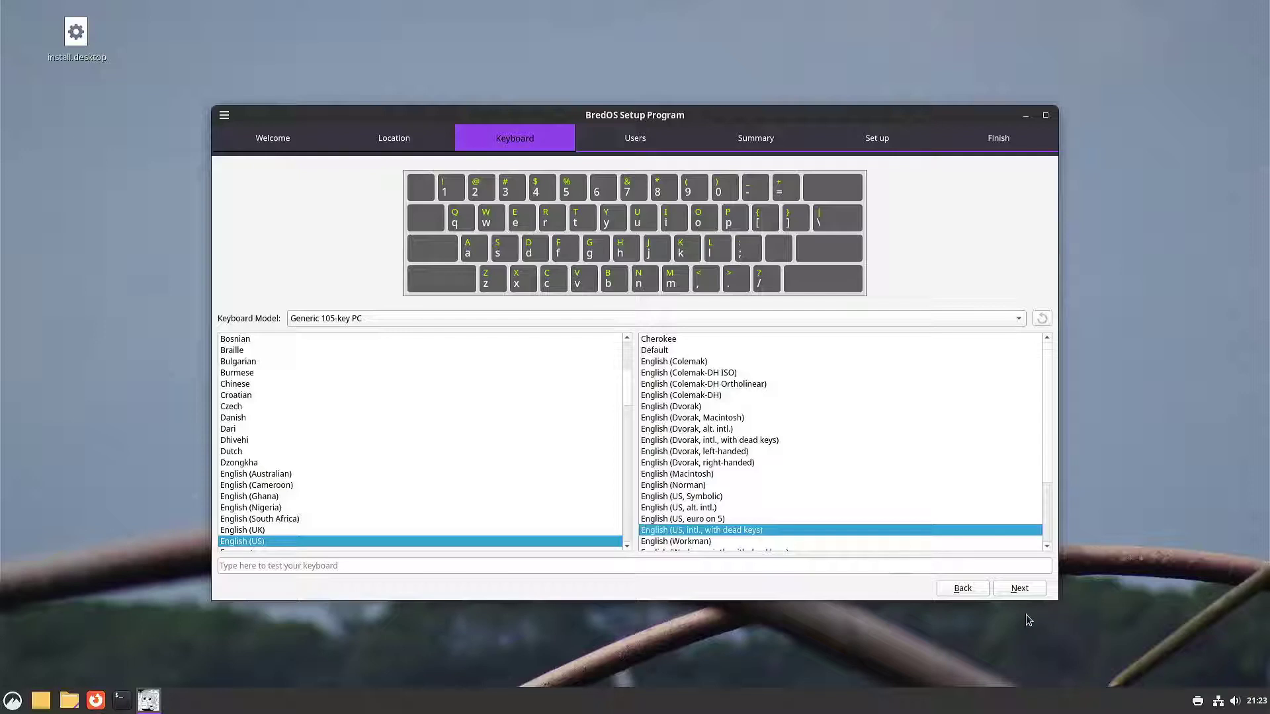
pyautogui.click(1022, 594)
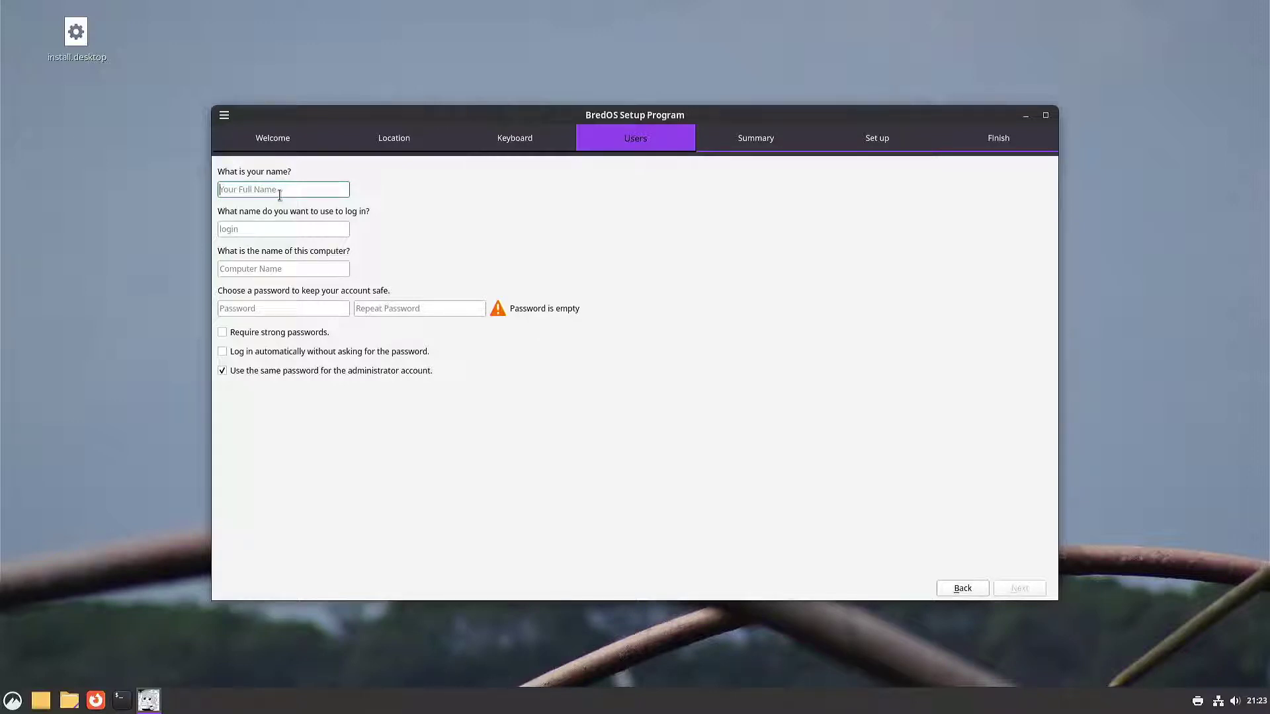
# Fill in the user's full name and name the computer Rock5B
pyautogui.write('LivingLinux')
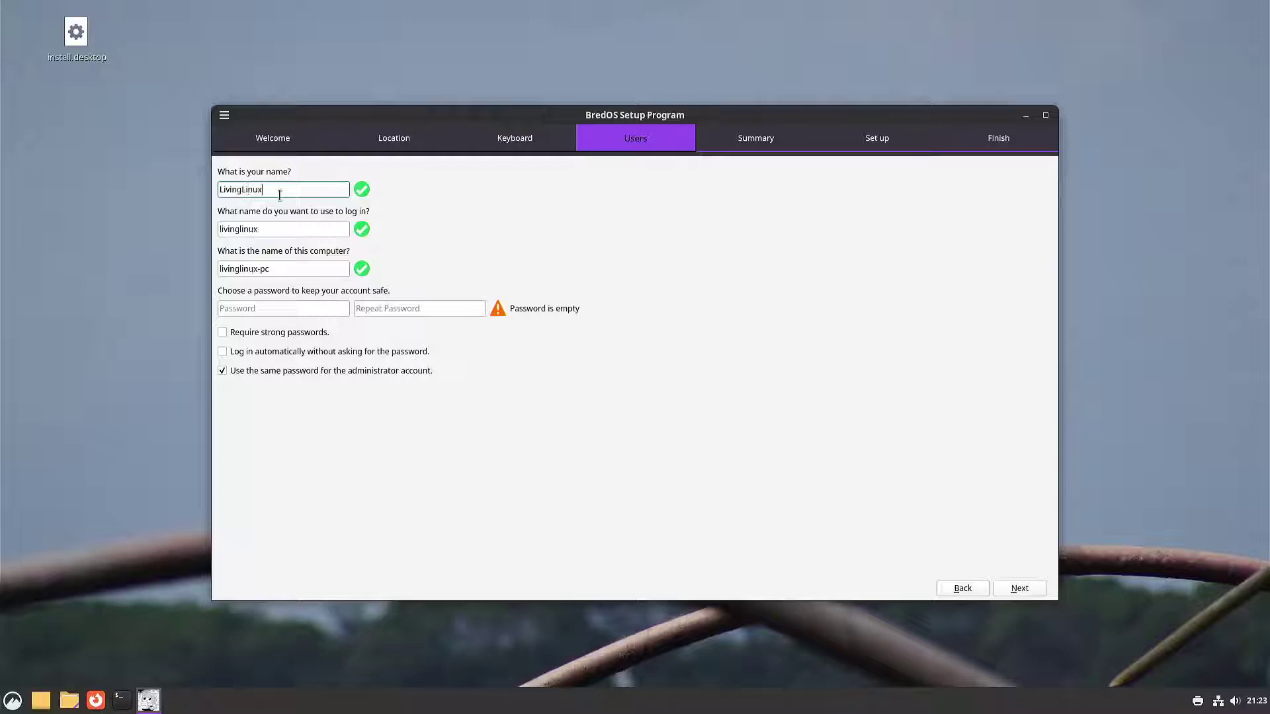
pyautogui.press('Tab')
pyautogui.press('Tab')
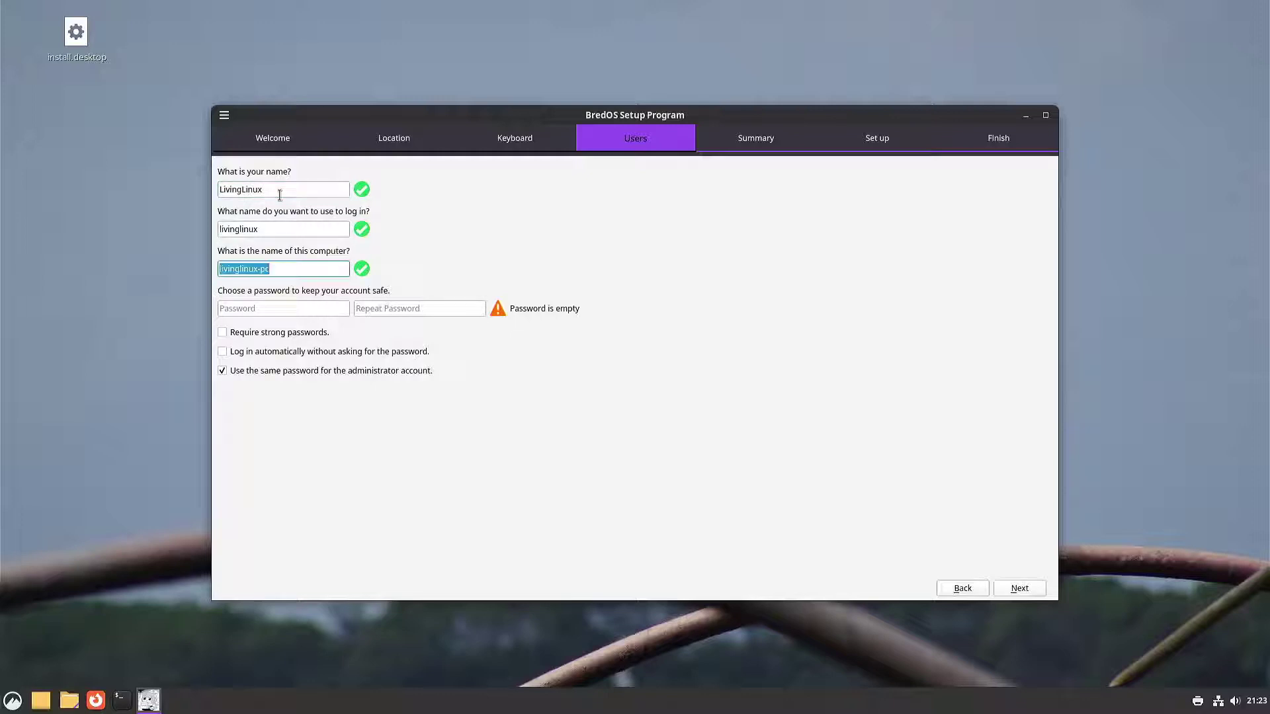
pyautogui.write('Rock5B')
pyautogui.press('Tab')
# Enter and repeat the account password, and proceed to the setup summary
pyautogui.write('******')
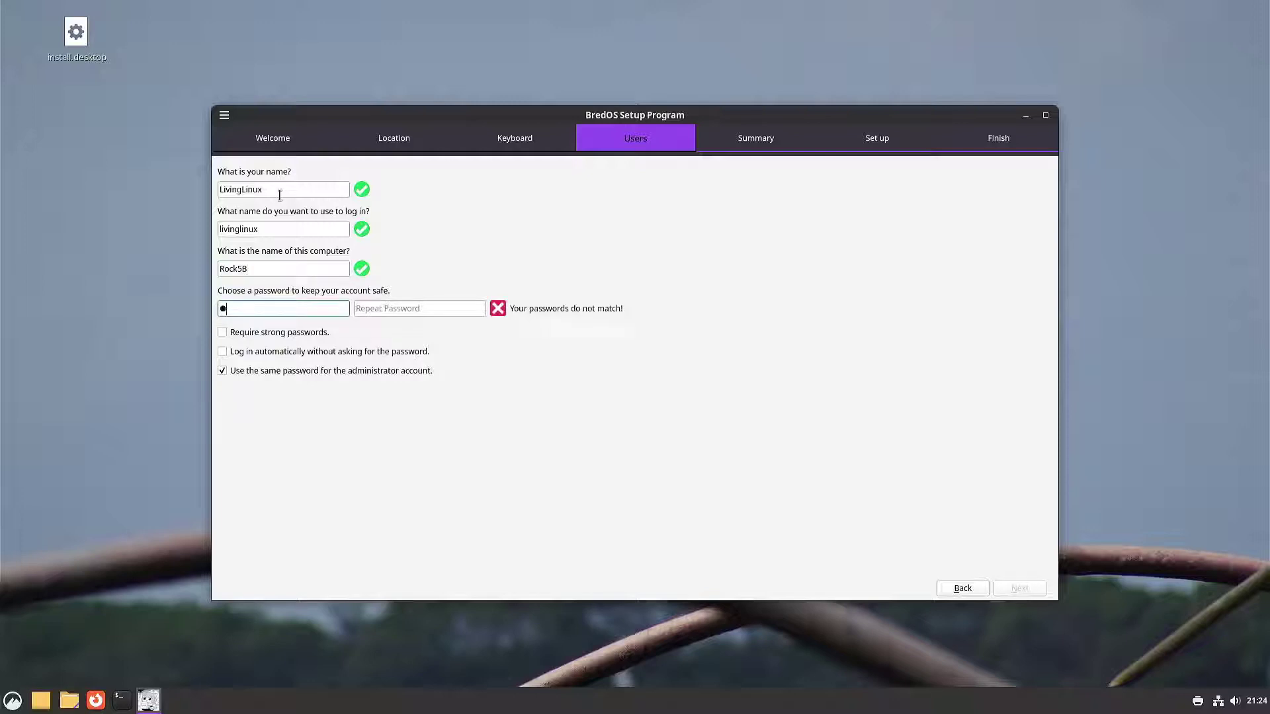
pyautogui.press('Tab')
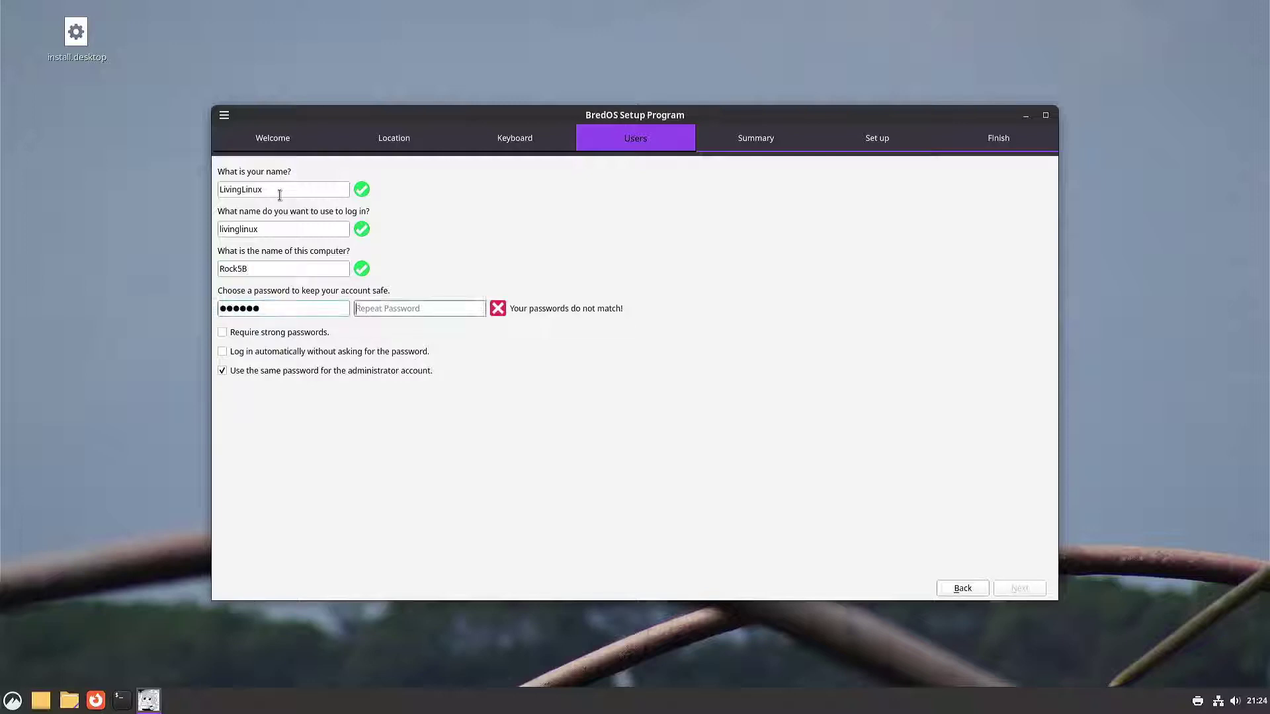
pyautogui.write('******')
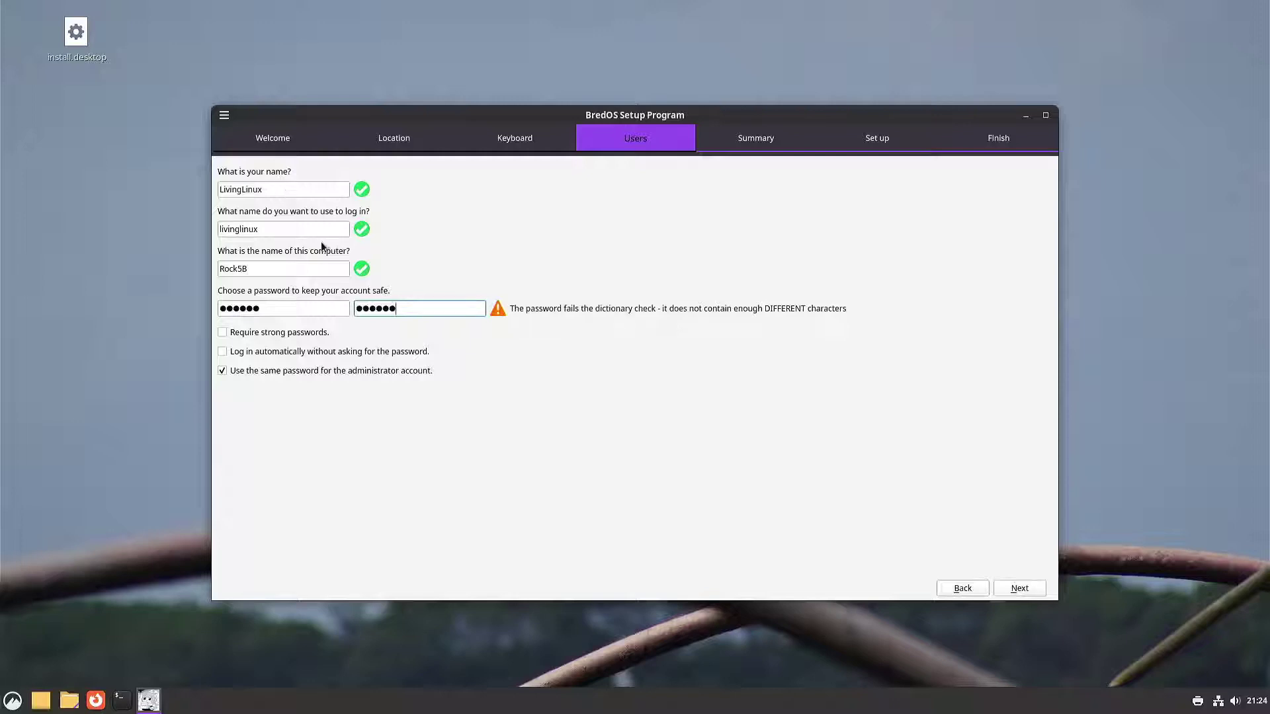
pyautogui.click(1016, 591)
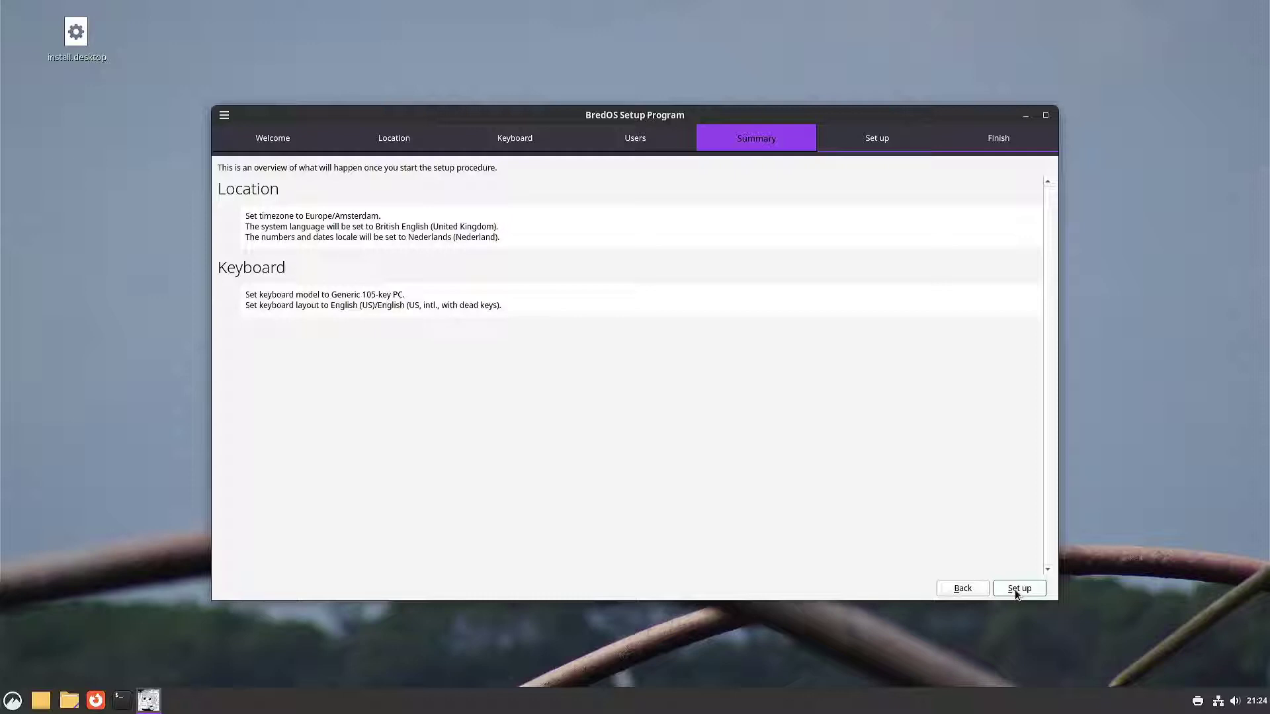
# Start and confirm the BredOS setup, and finish it with an immediate restart
pyautogui.click(1019, 589)
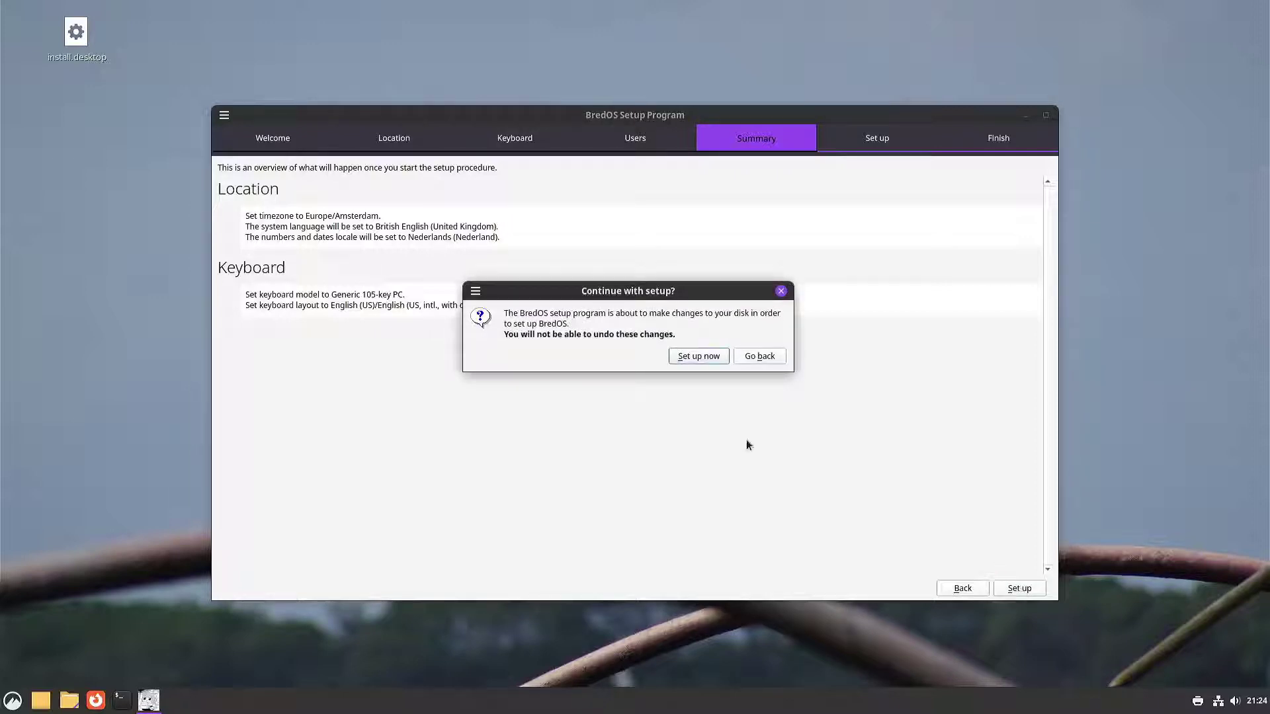
pyautogui.click(712, 358)
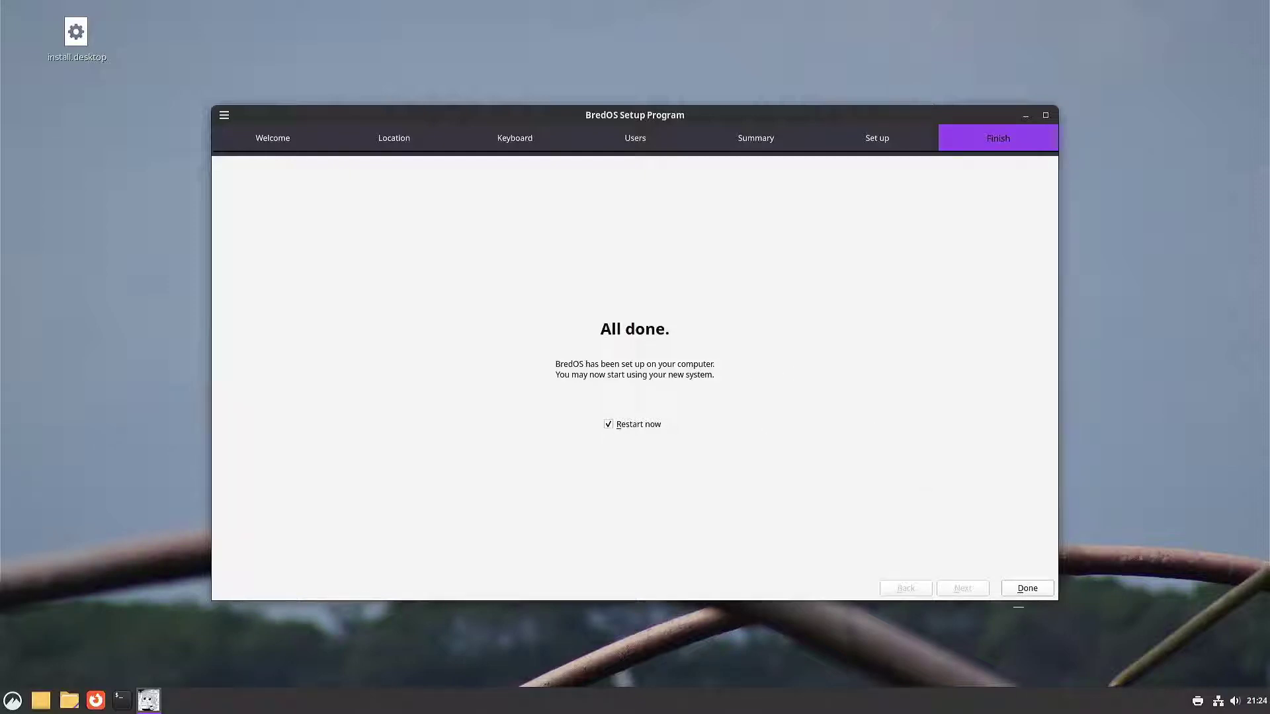
pyautogui.click(1026, 588)
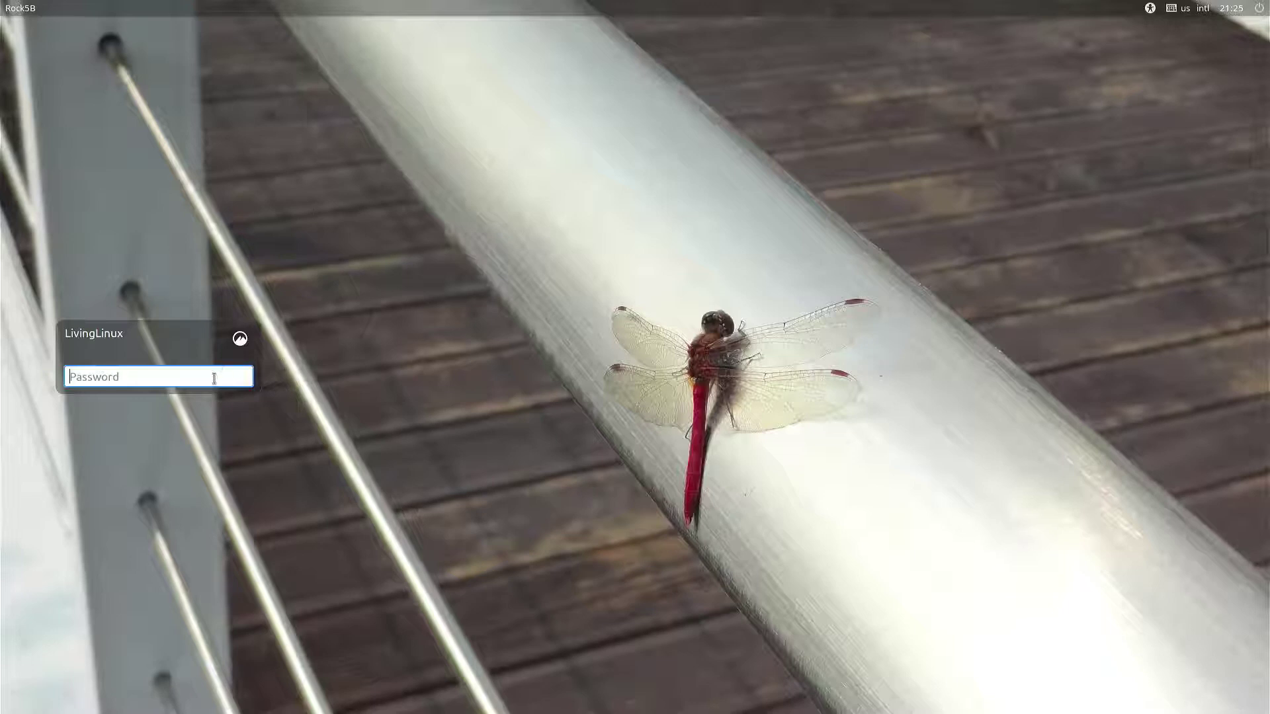
# Log in to the desktop with the account password and open a terminal
pyautogui.write('••••••')
pyautogui.press('Return')
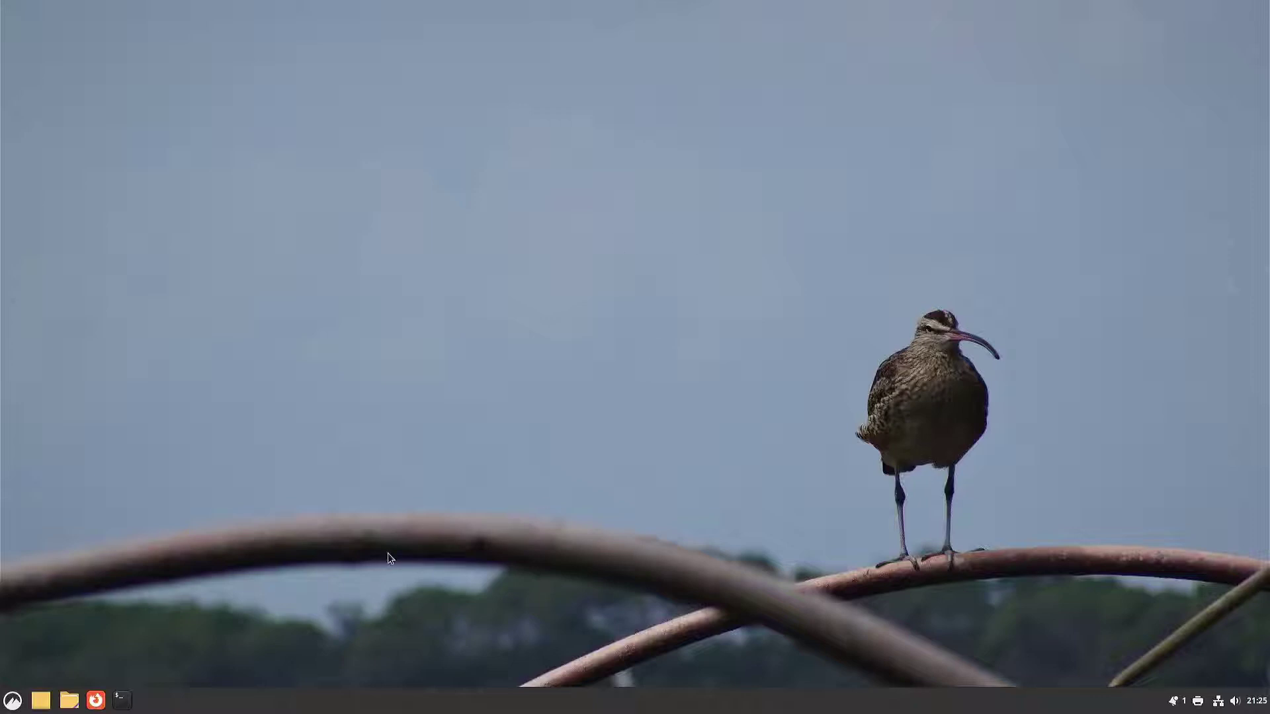
pyautogui.click(122, 700)
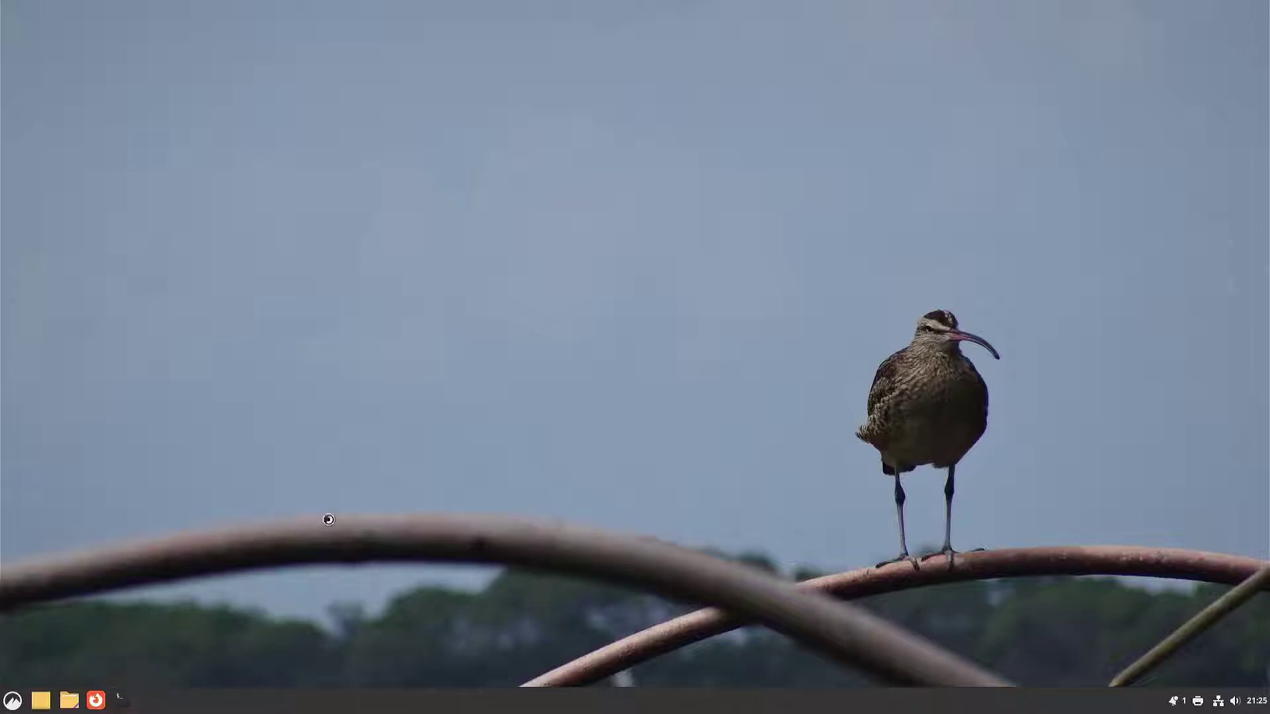
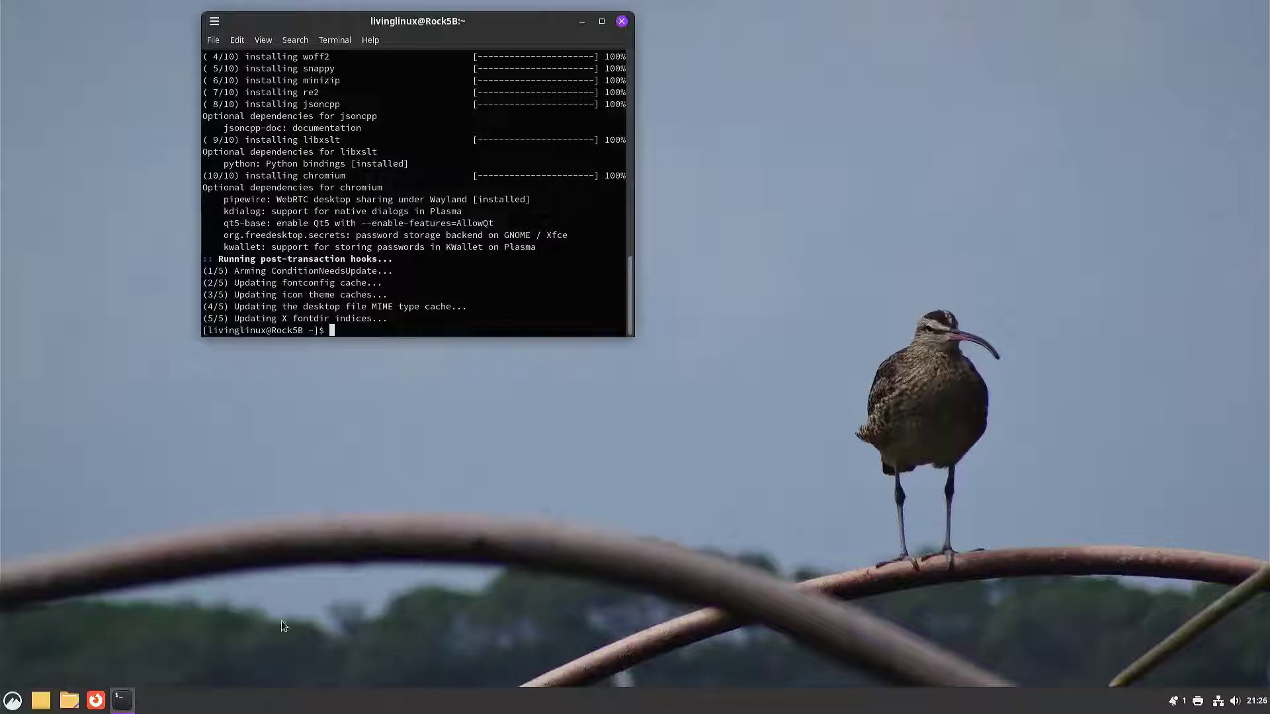
# Launch Chromium and open a maximized Incognito window
pyautogui.click(7, 705)
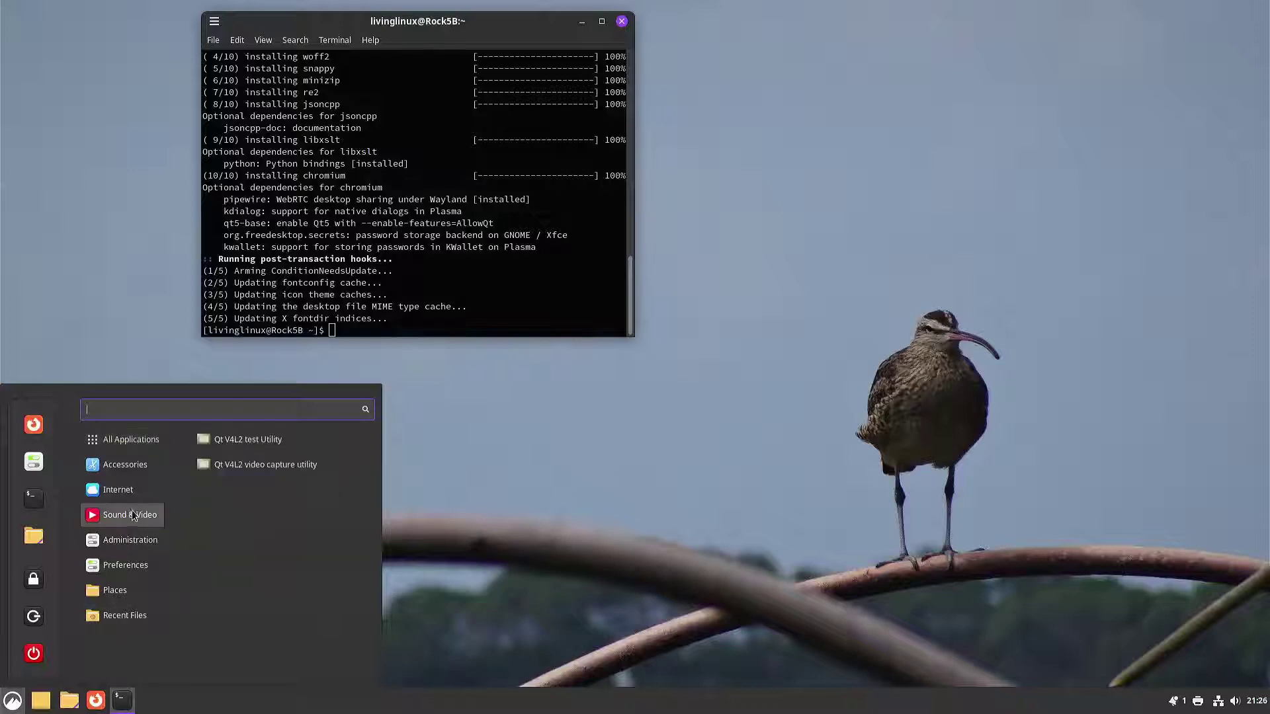
pyautogui.moveTo(125, 489)
pyautogui.click(243, 495)
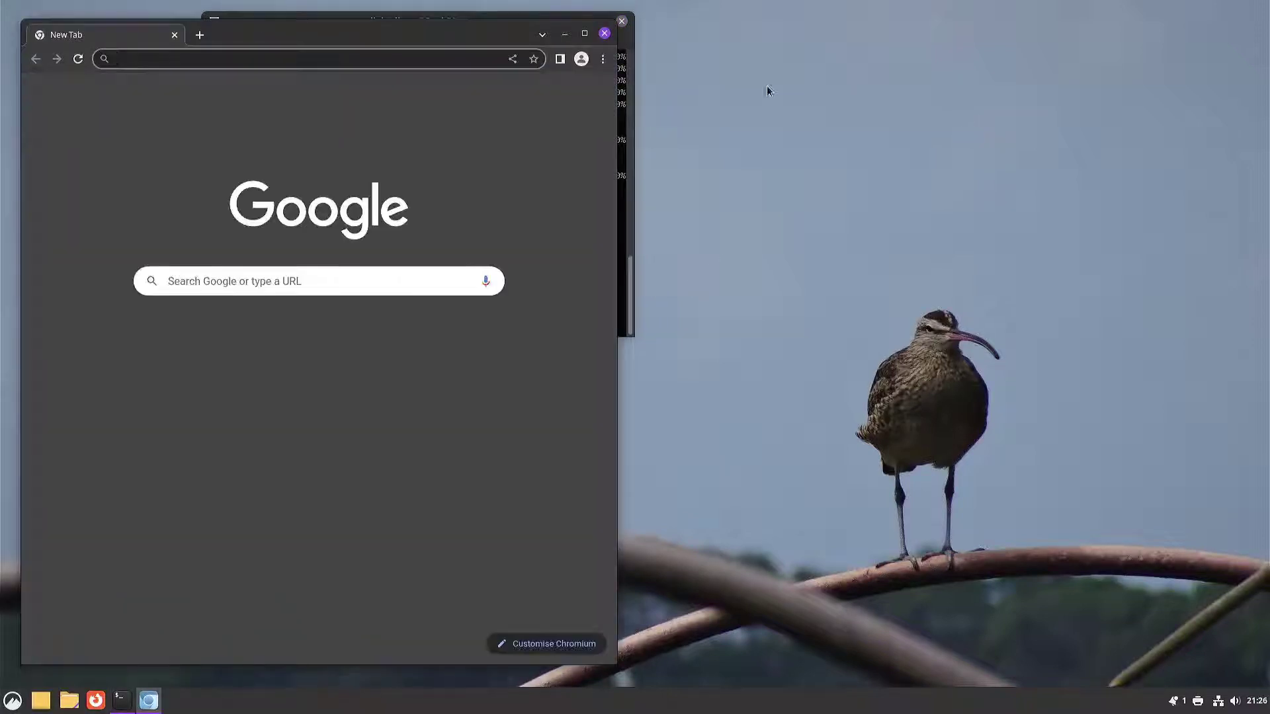
pyautogui.click(603, 59)
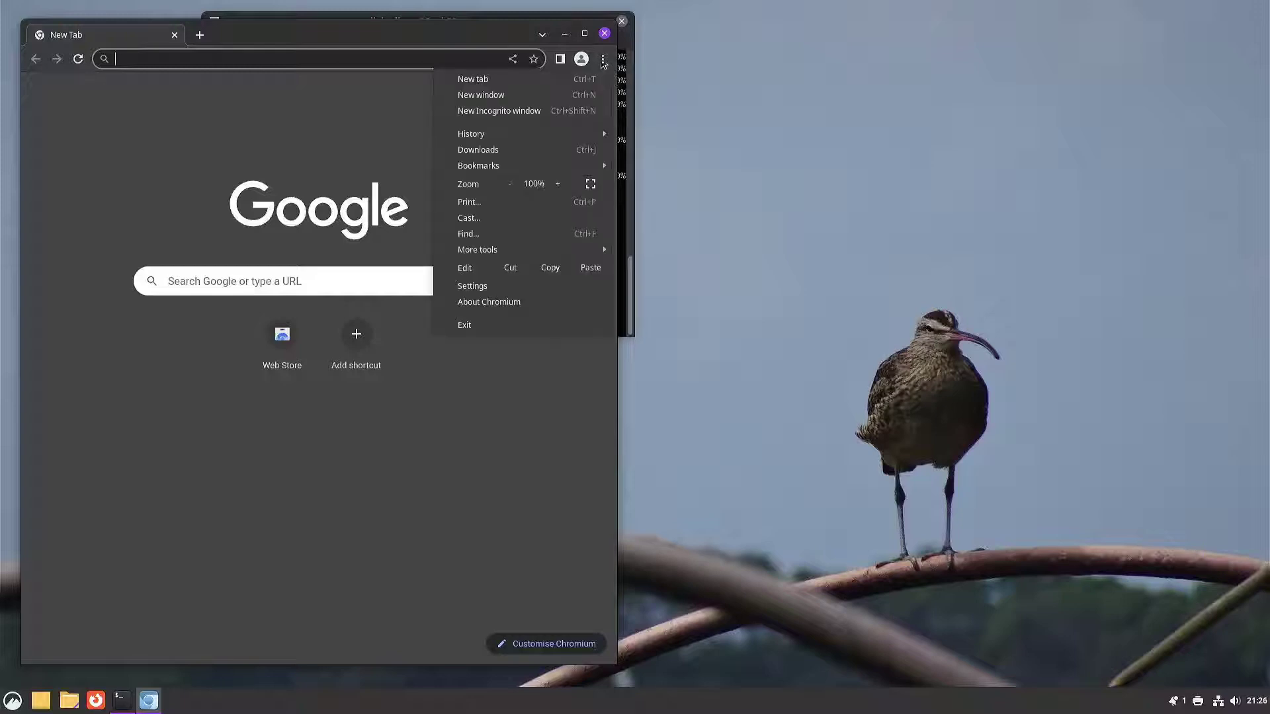
pyautogui.click(569, 110)
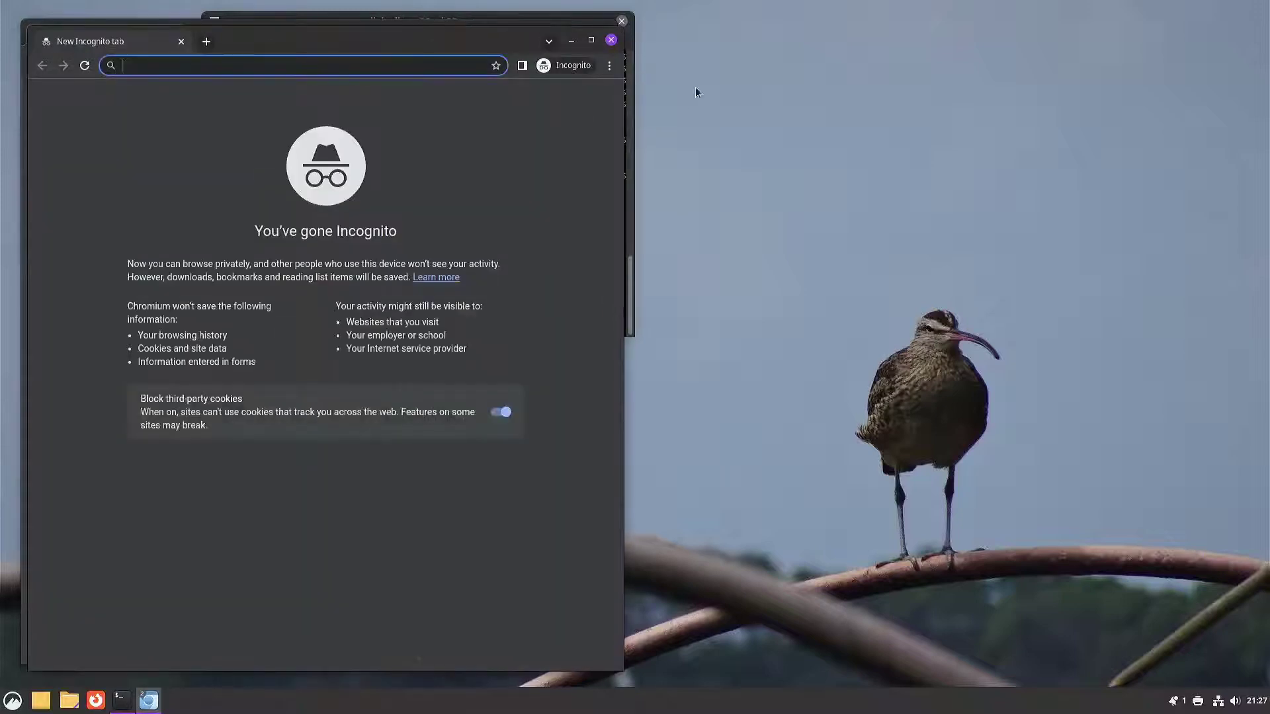
pyautogui.click(591, 40)
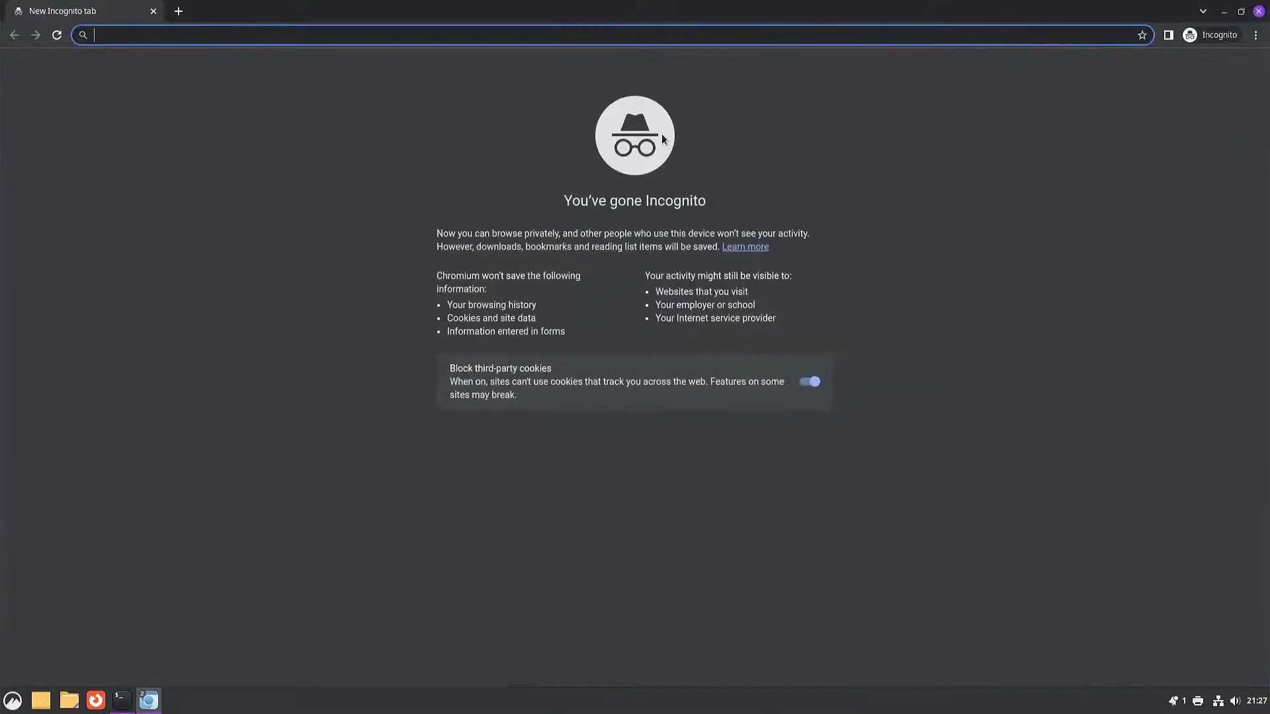
# Find the WebGL Aquarium demo by searching for "webgl aquarium", accepting Google's cookies, and run it with 5000 fish
pyautogui.write('webgl aq')
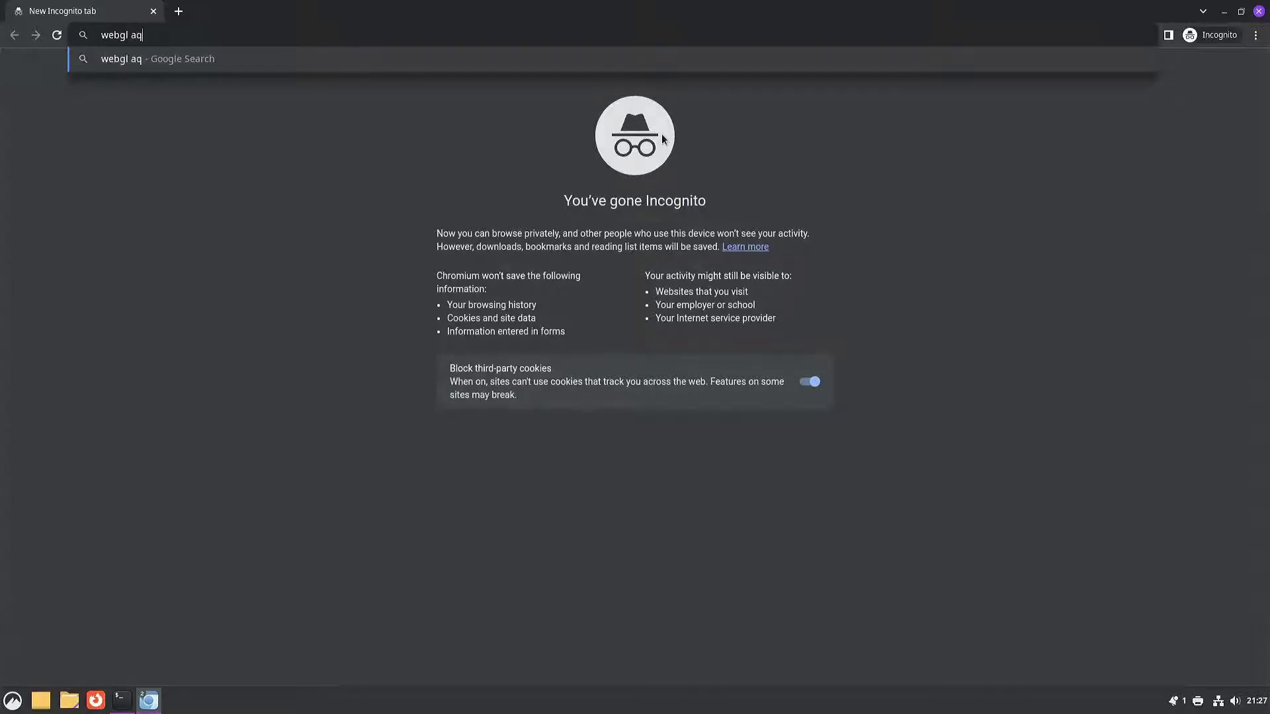
pyautogui.write('uarium')
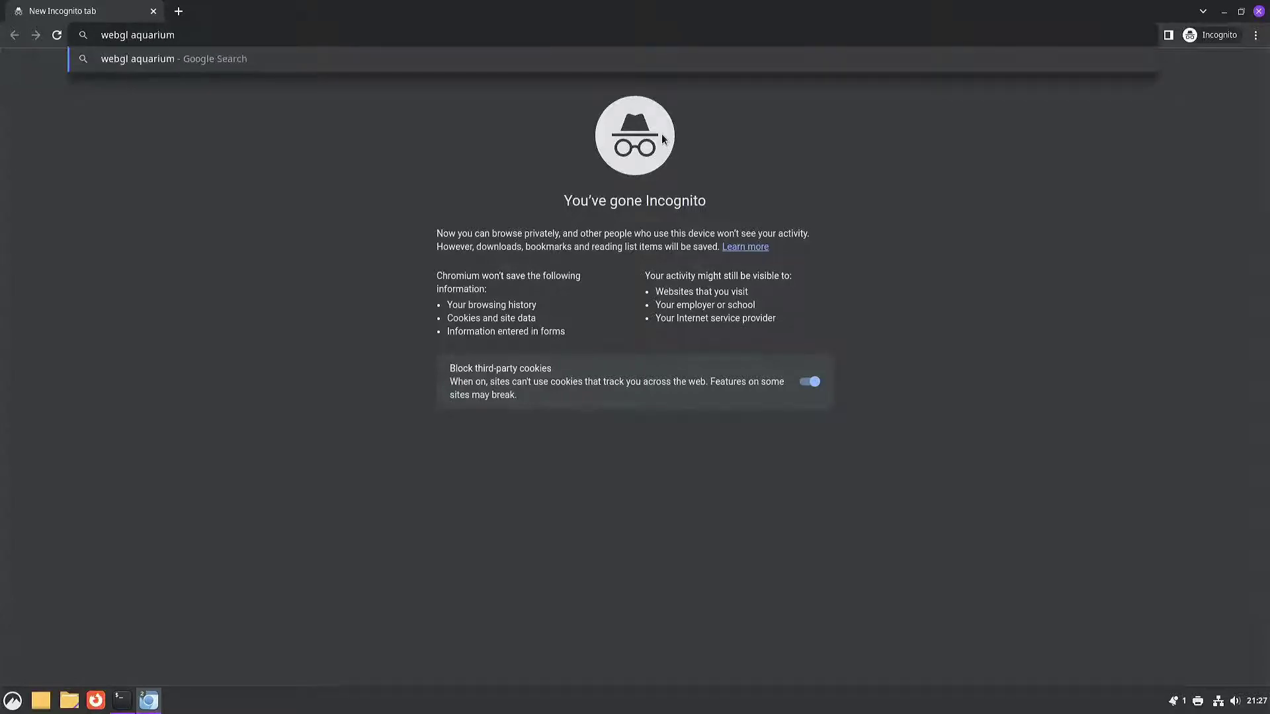
pyautogui.press('Return')
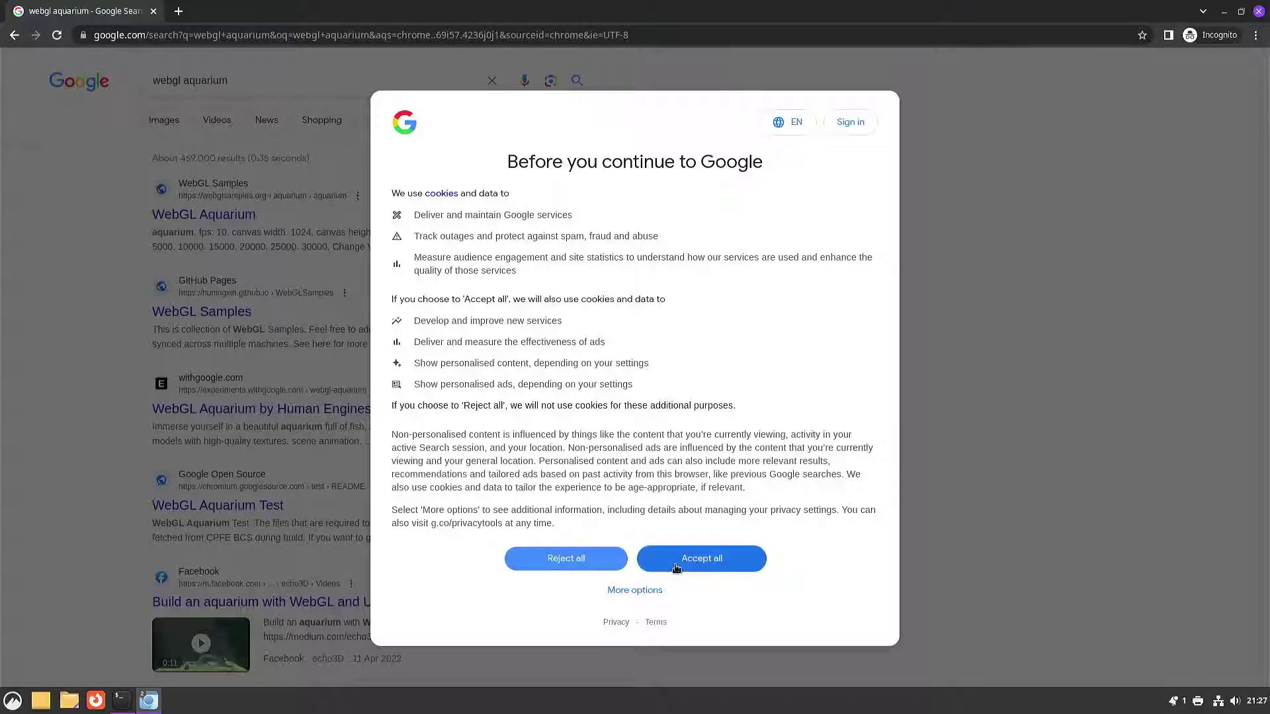
pyautogui.click(676, 568)
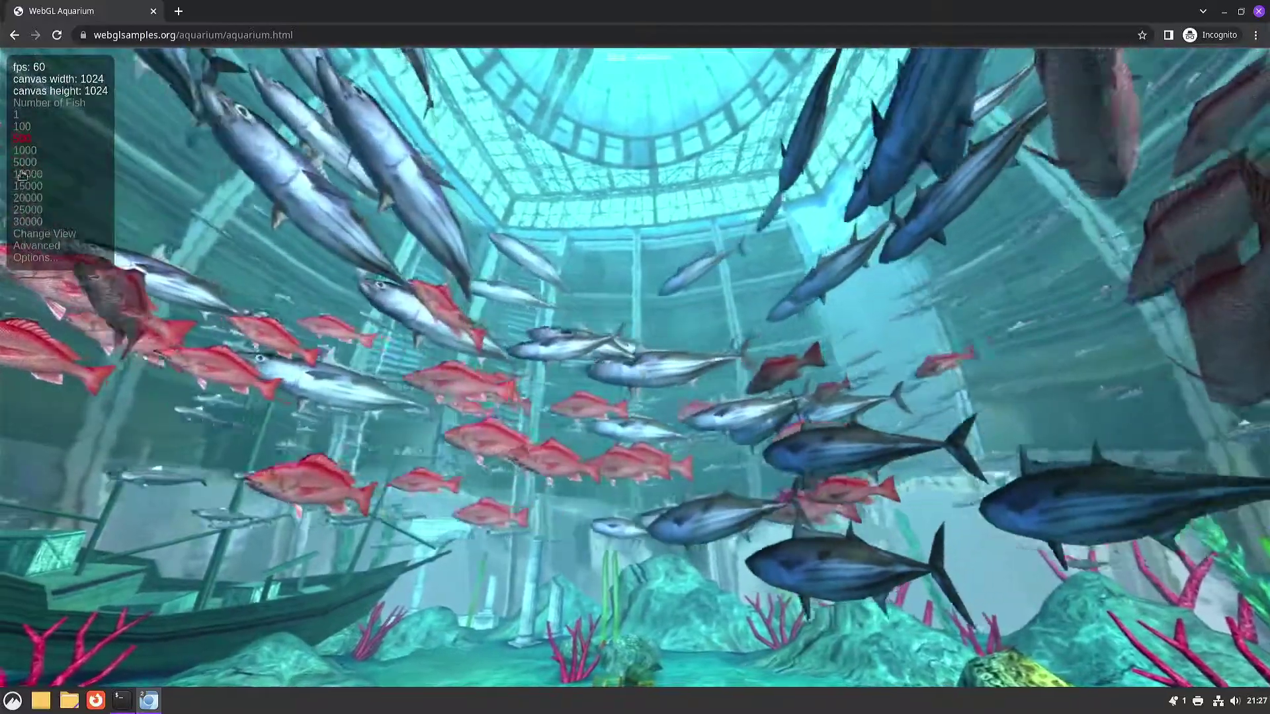
pyautogui.click(25, 162)
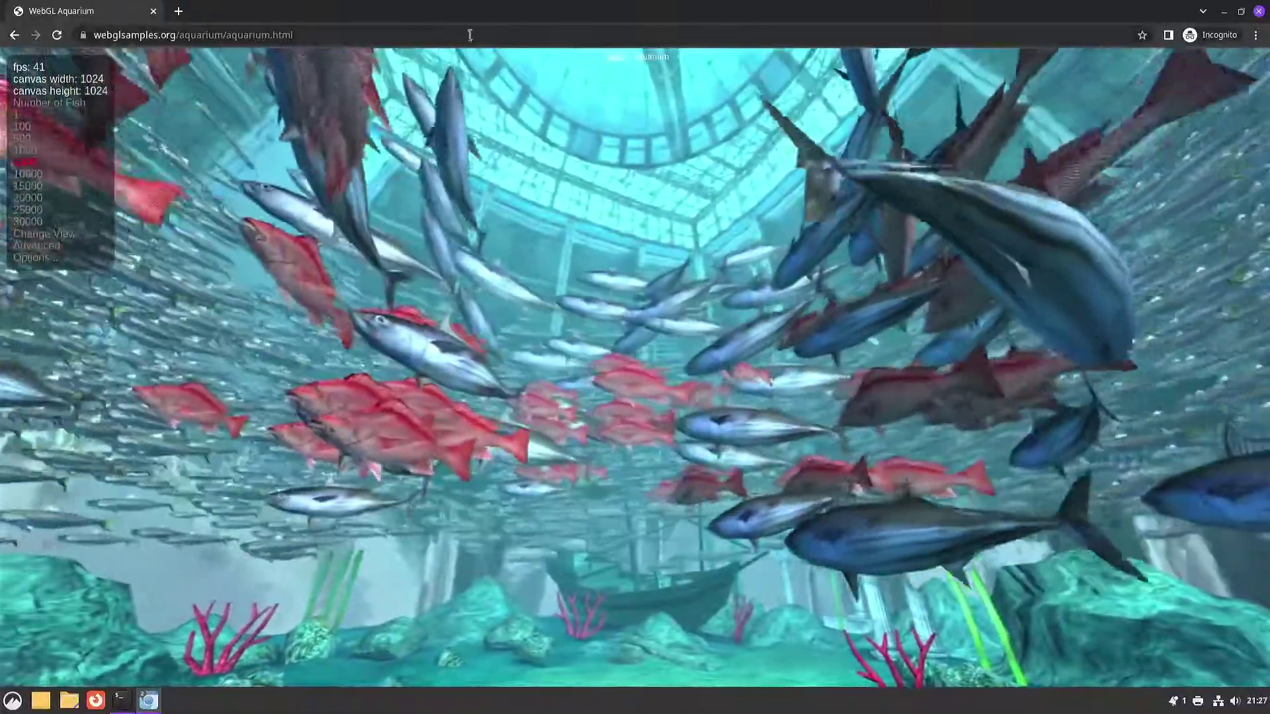
# Open the downloads page of bredos.org and look at the Rock 5A device entry
pyautogui.click(470, 35)
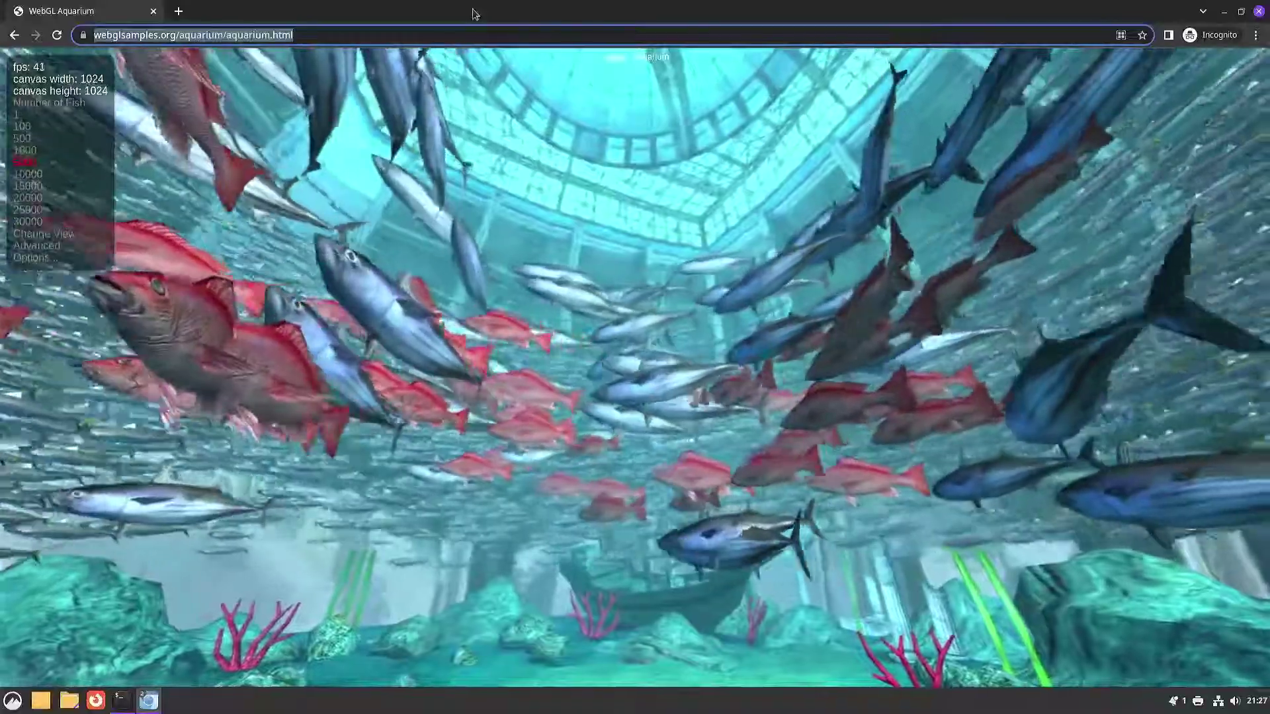
pyautogui.write('bredos')
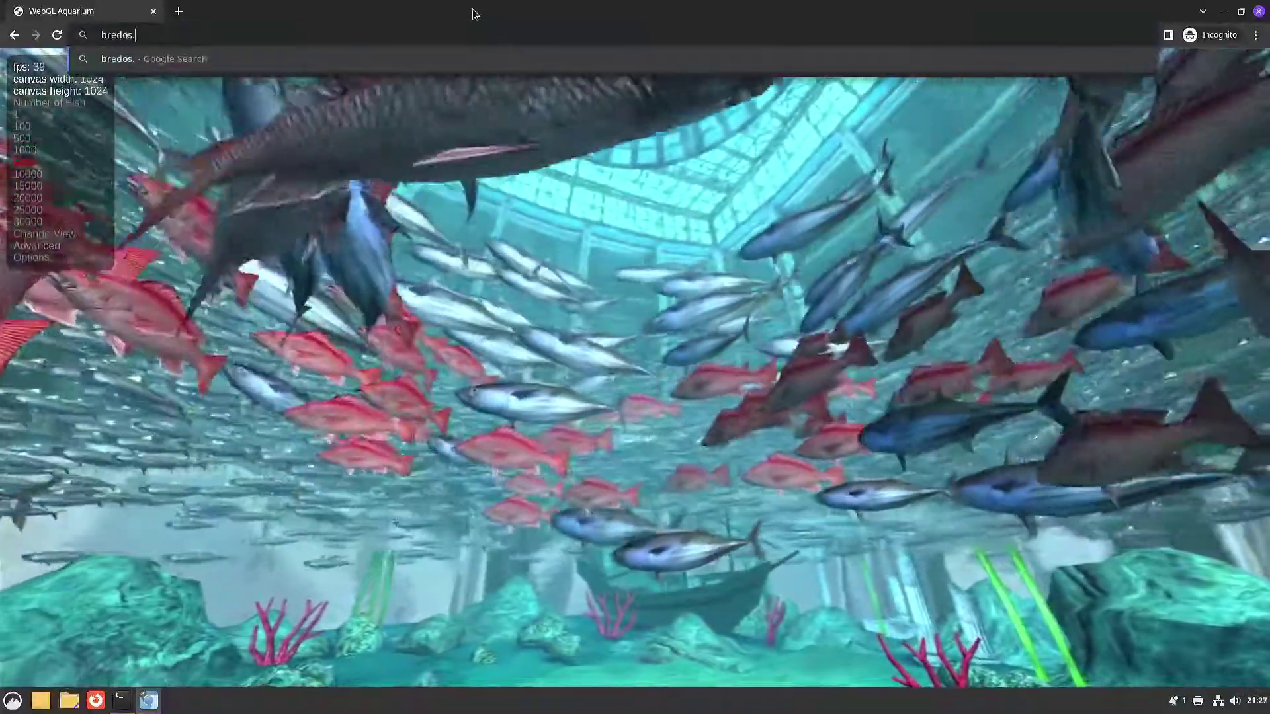
pyautogui.write('.org')
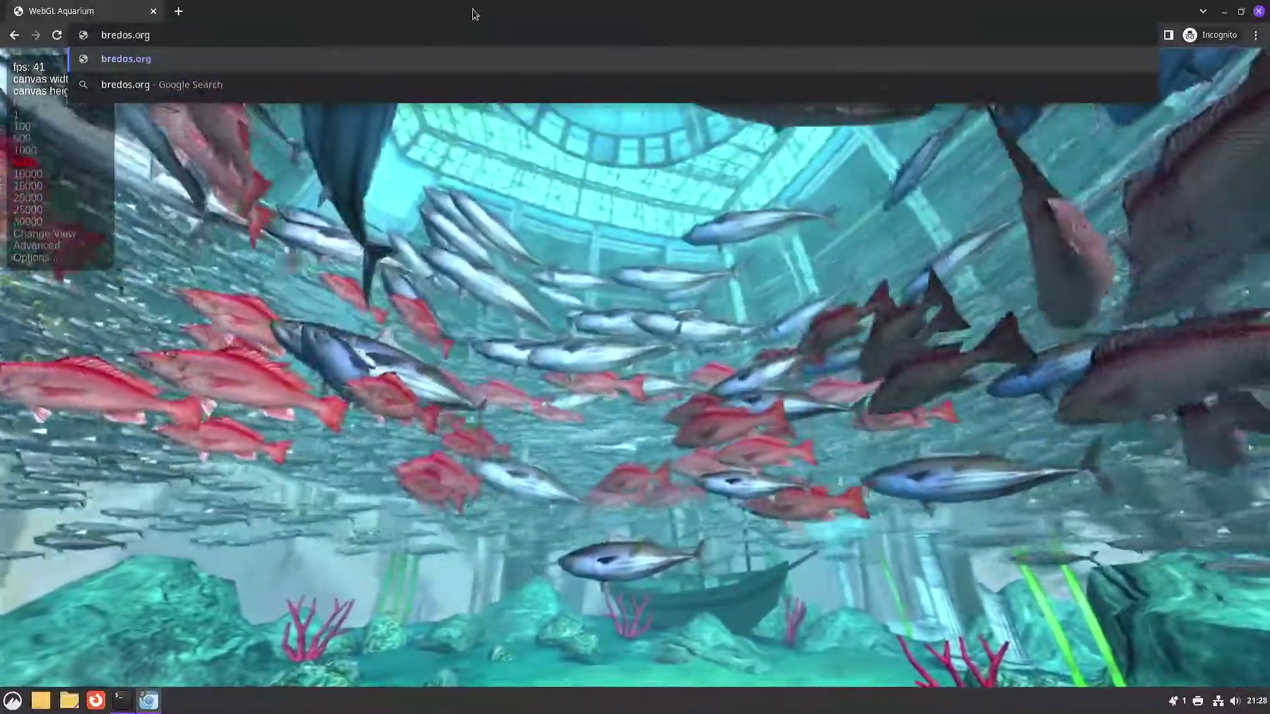
pyautogui.press('Return')
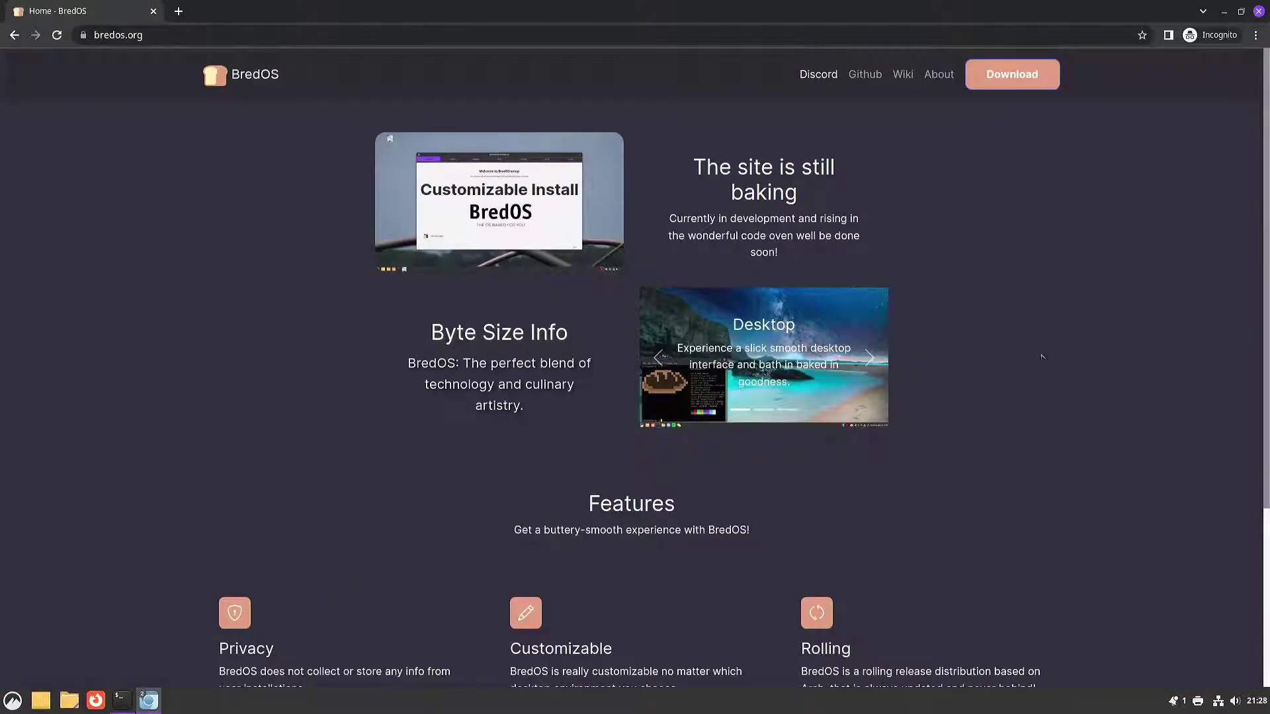
pyautogui.click(1012, 78)
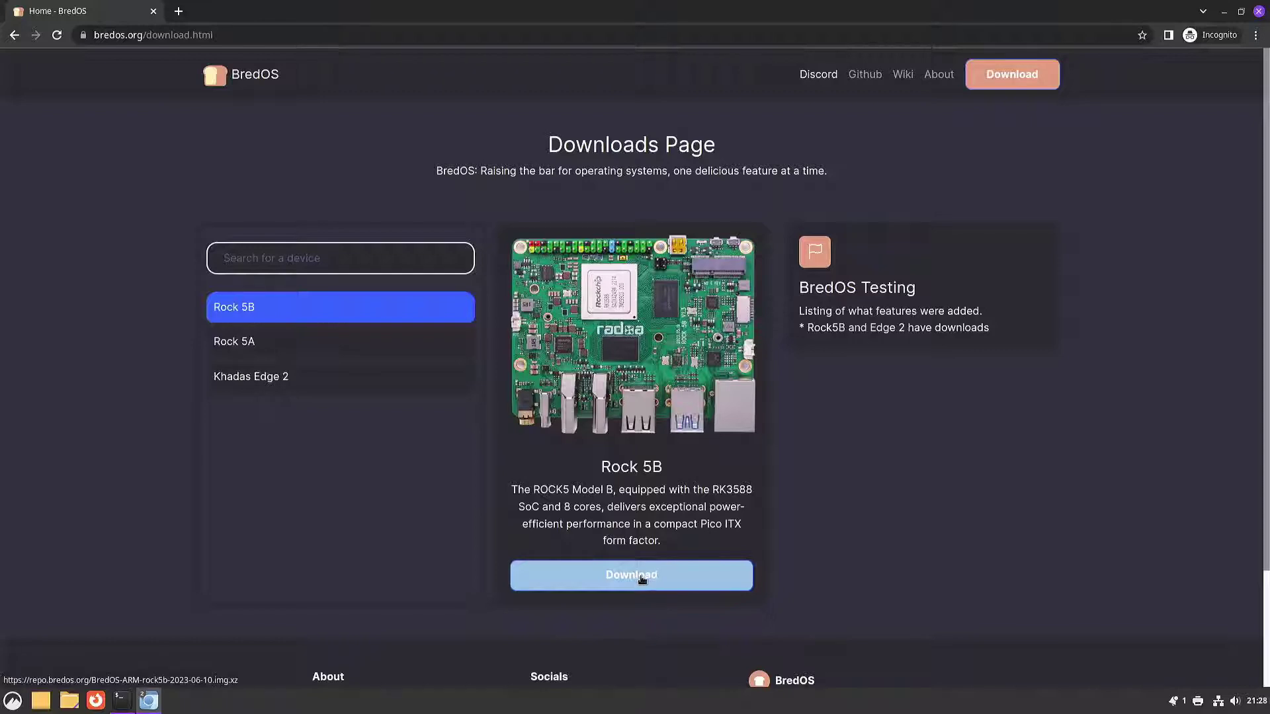
pyautogui.click(233, 344)
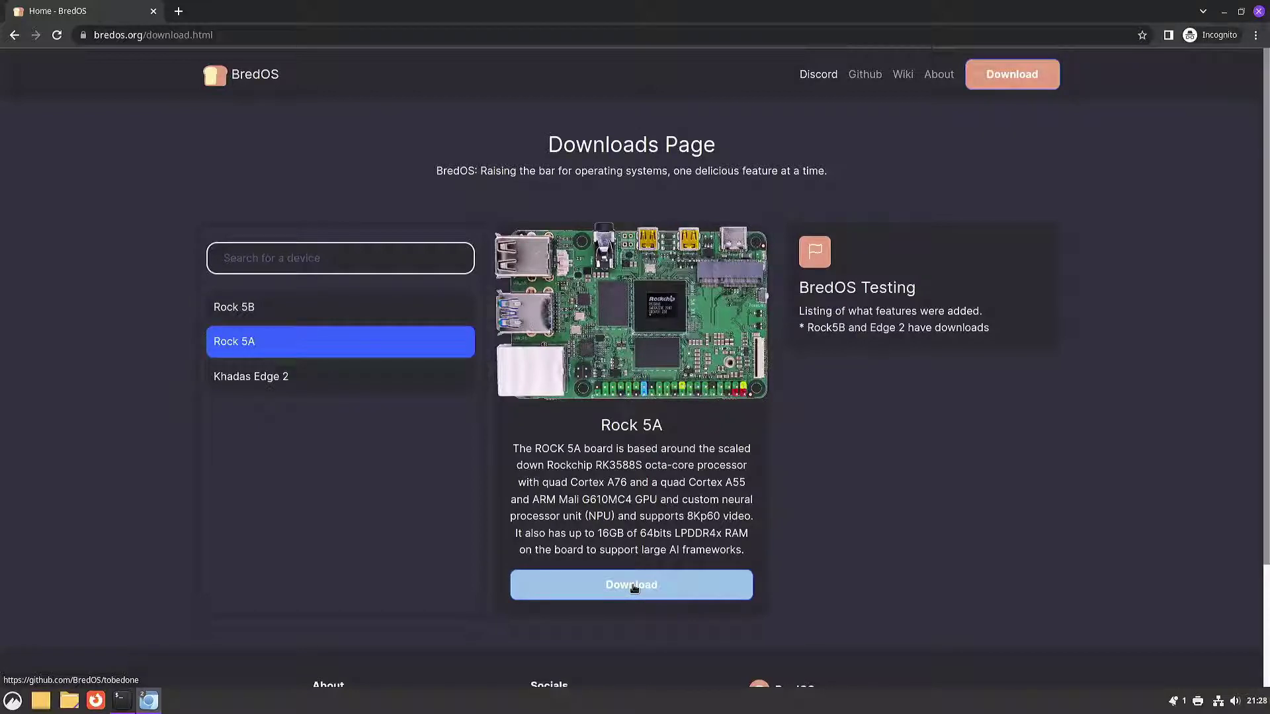
# Look at the Khadas Edge 2 entry on the downloads page and return to the BredOS home page
pyautogui.click(244, 378)
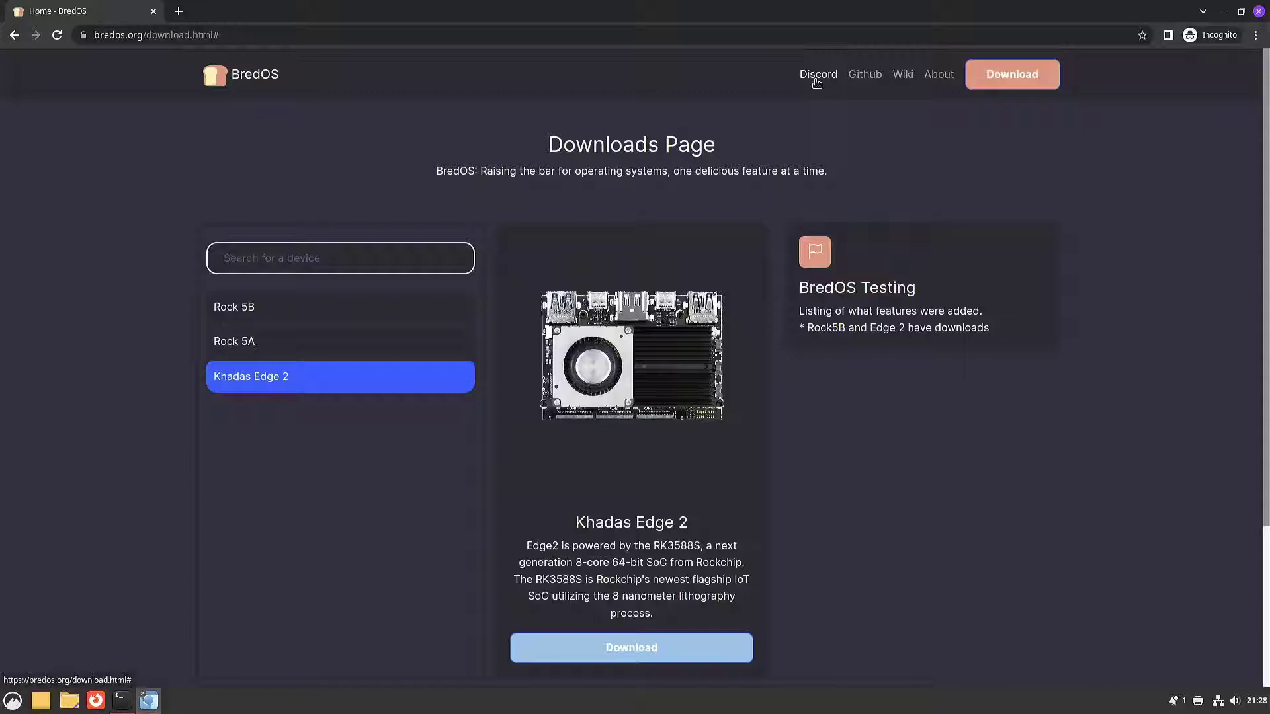
pyautogui.click(15, 35)
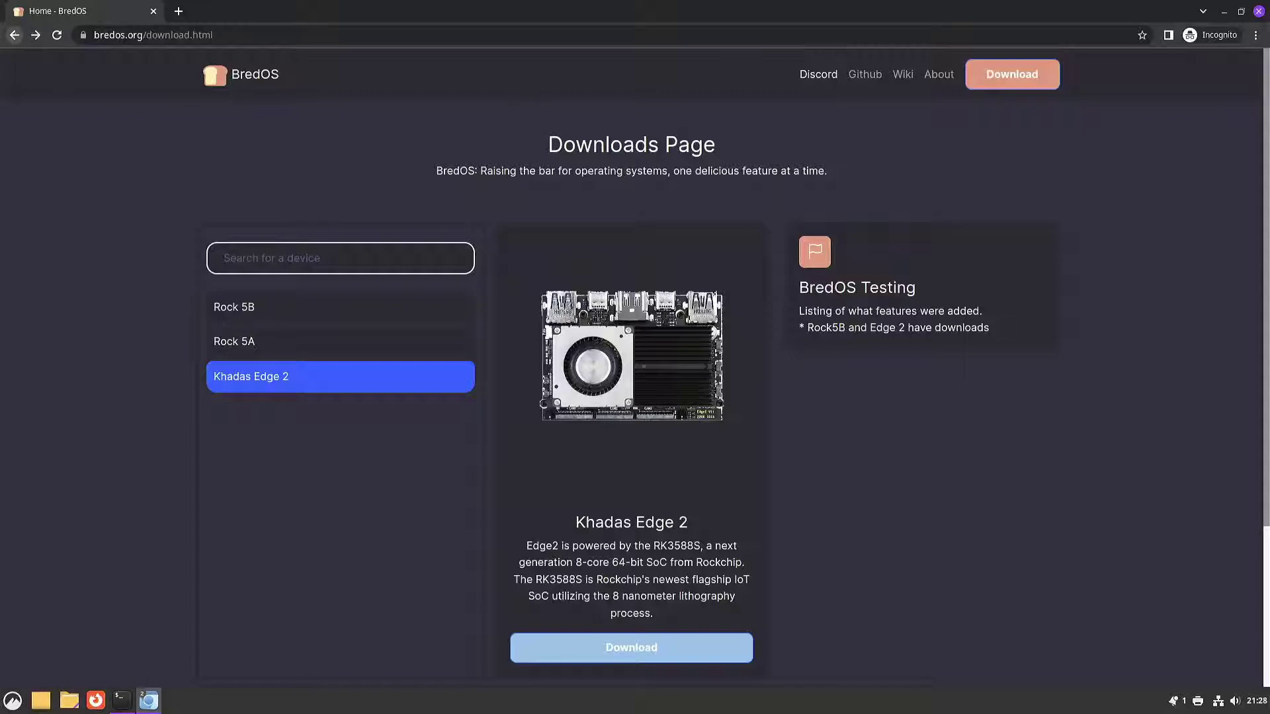
pyautogui.click(14, 35)
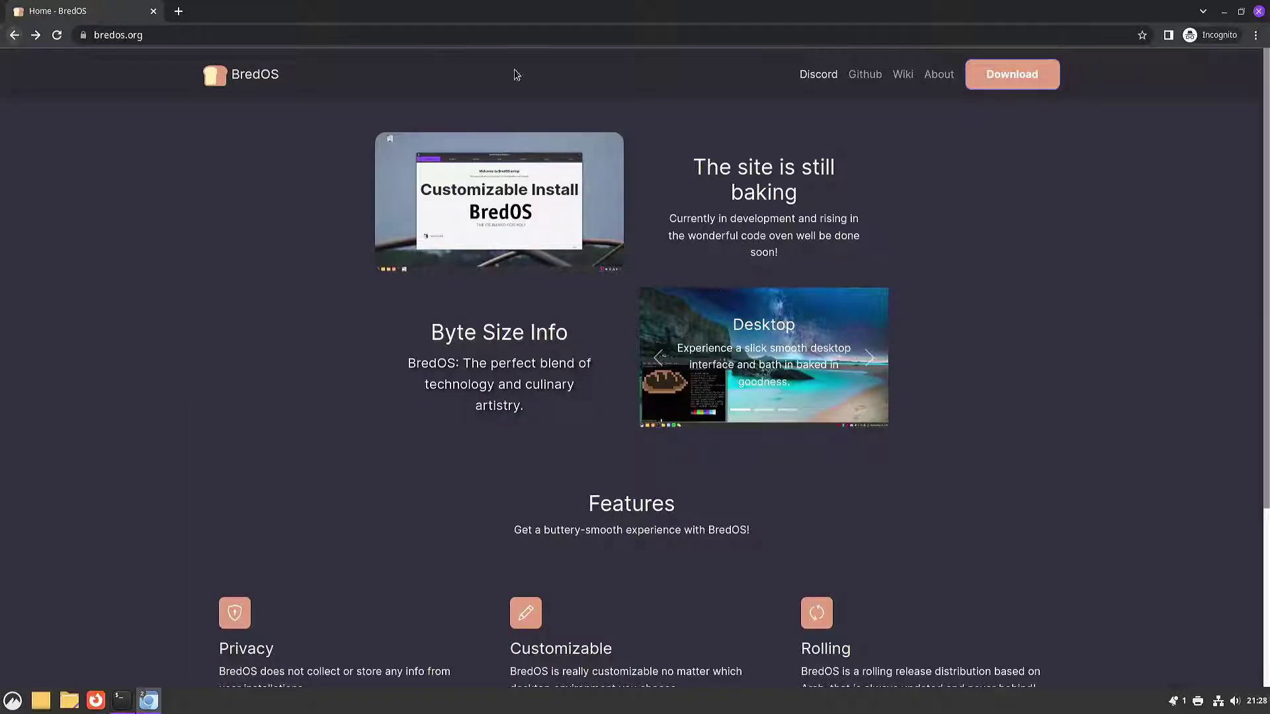
# Try to open the Discord link in the site header, first in place and again in a new tab
pyautogui.click(805, 74)
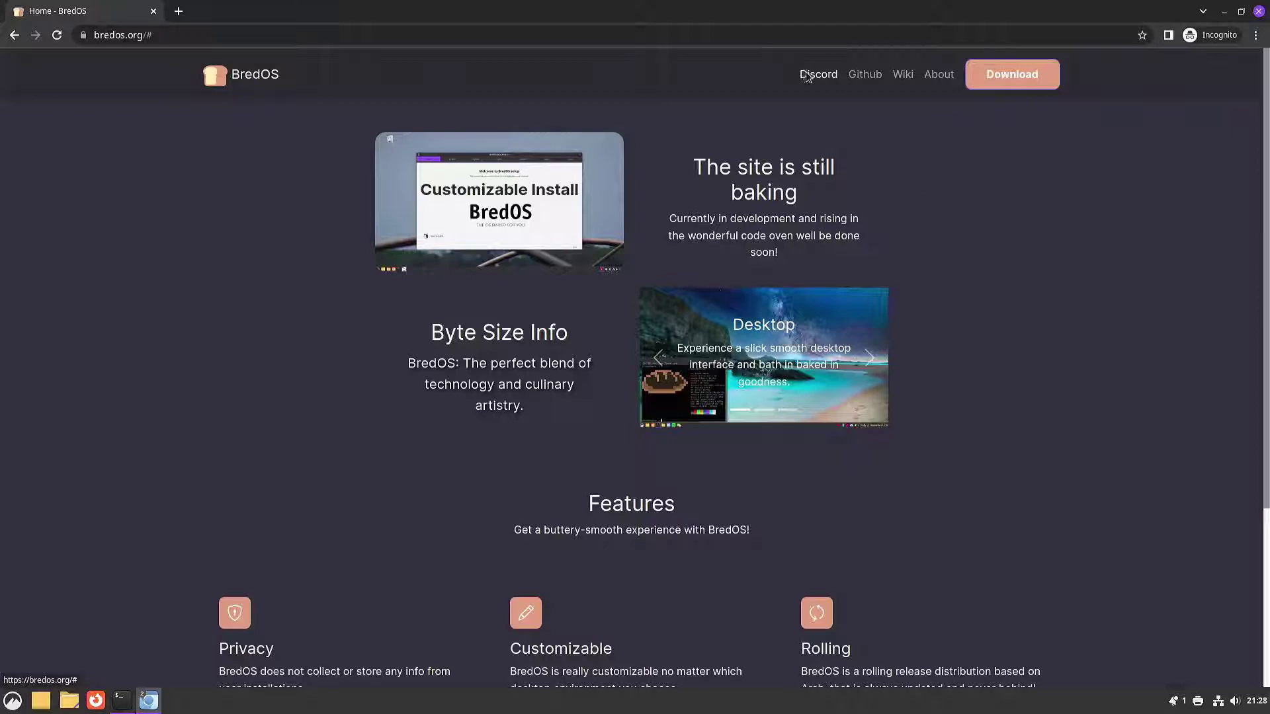
pyautogui.rightClick(806, 75)
pyautogui.click(850, 82)
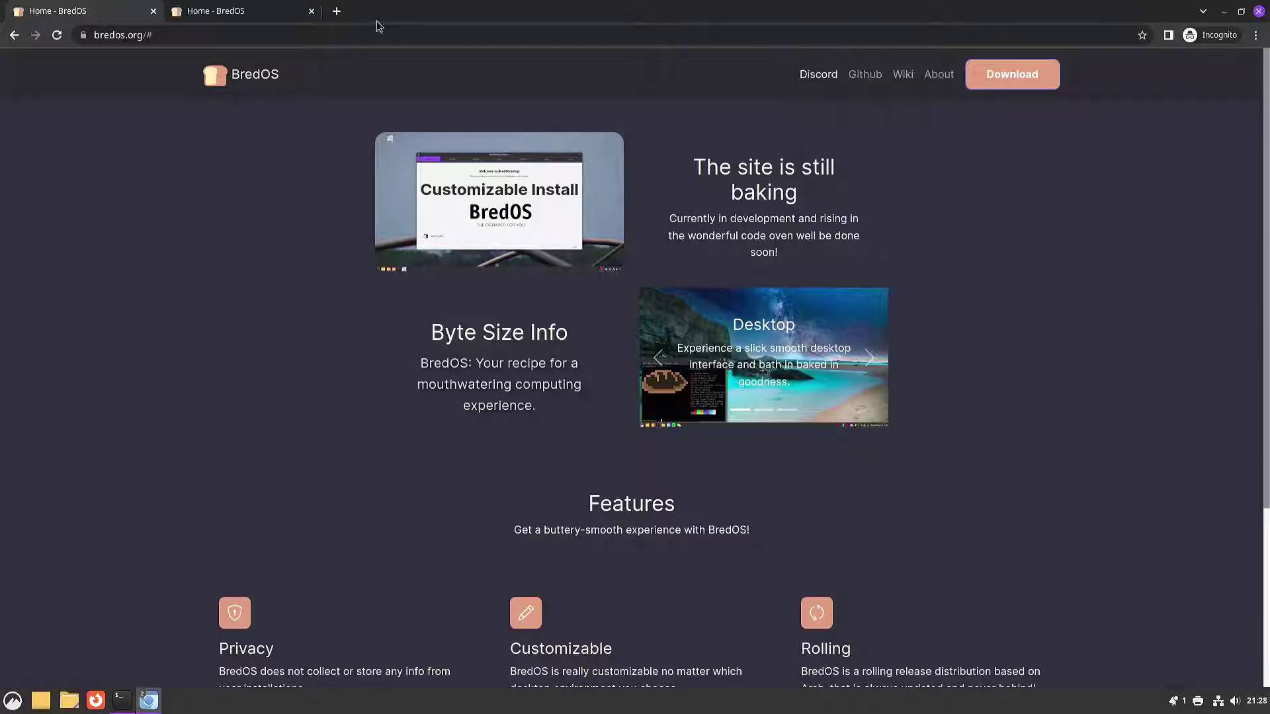
pyautogui.click(264, 6)
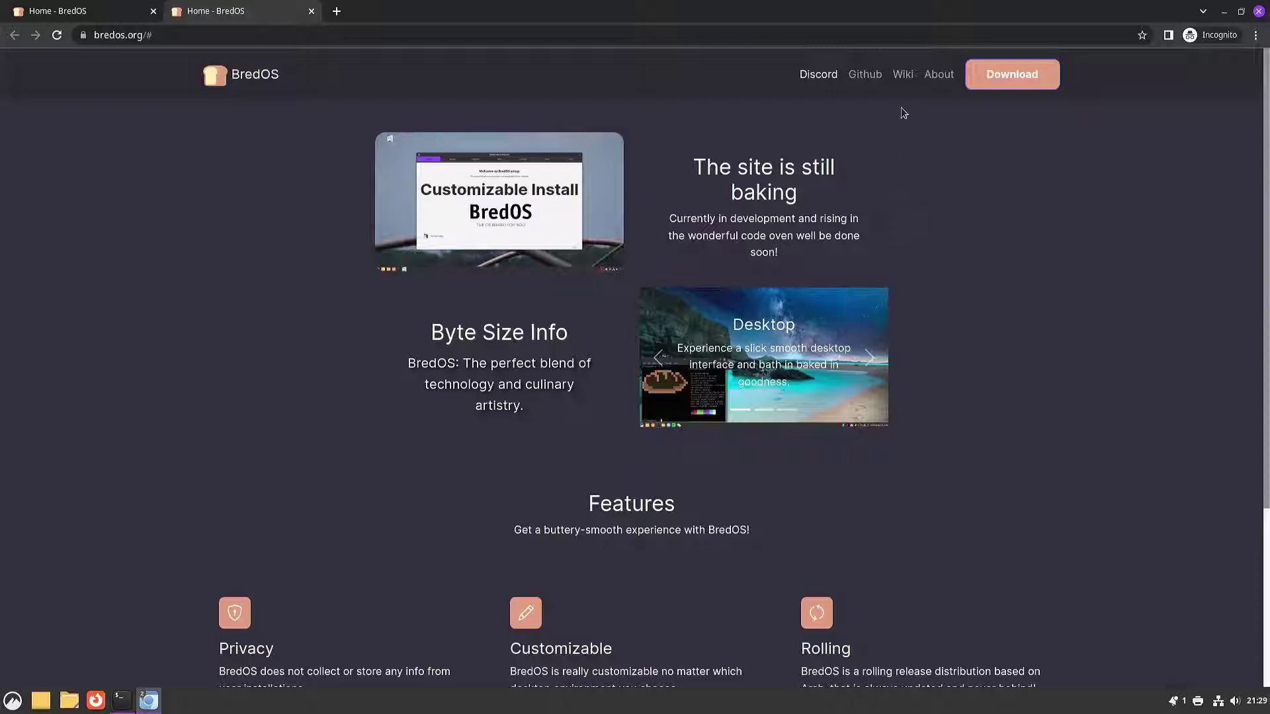
# Open the About page and examine the BredOS team and the Sponsors & Partners section down to the footer
pyautogui.click(937, 78)
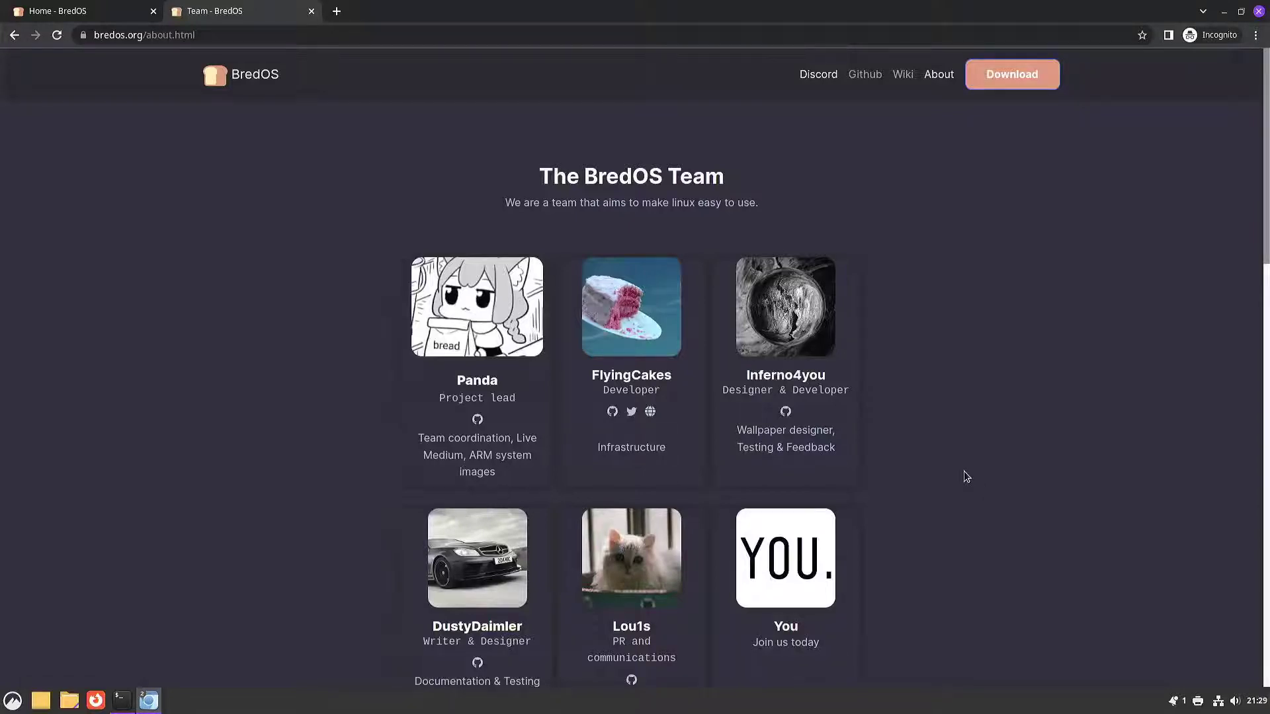
pyautogui.scroll(-3, 965, 470)
pyautogui.scroll(-3, 966, 475)
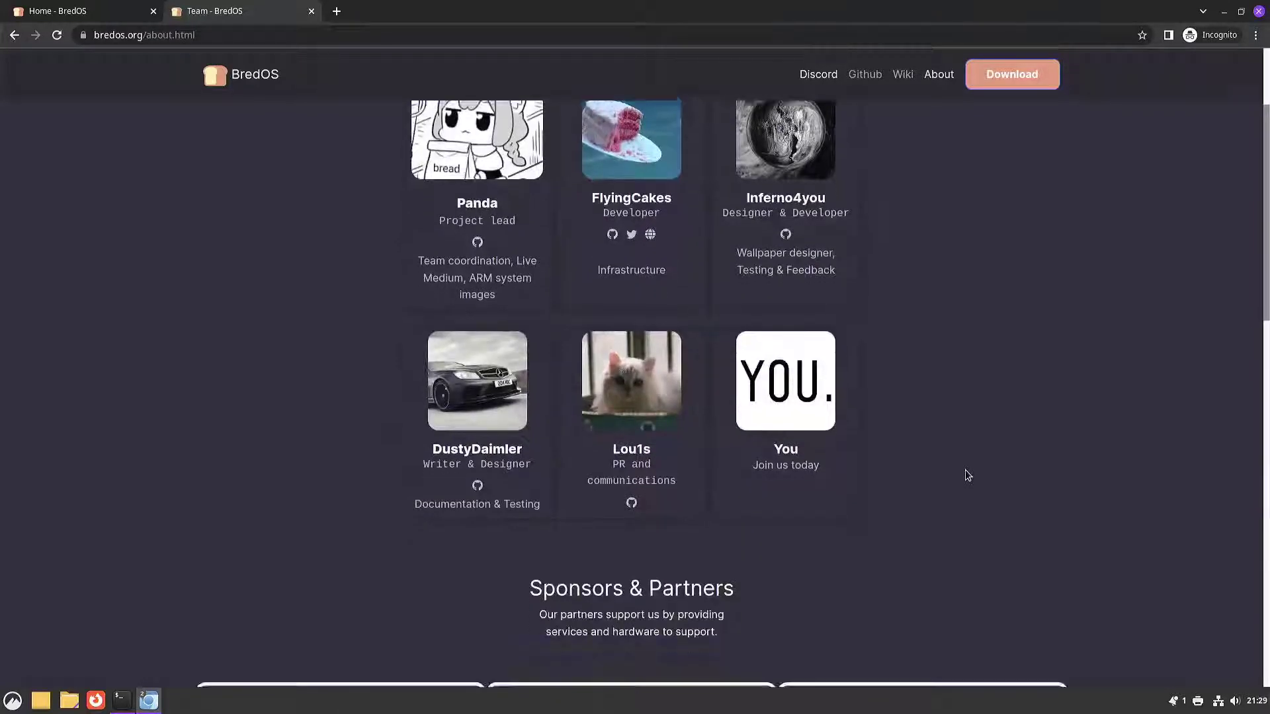
pyautogui.scroll(-3, 1116, 481)
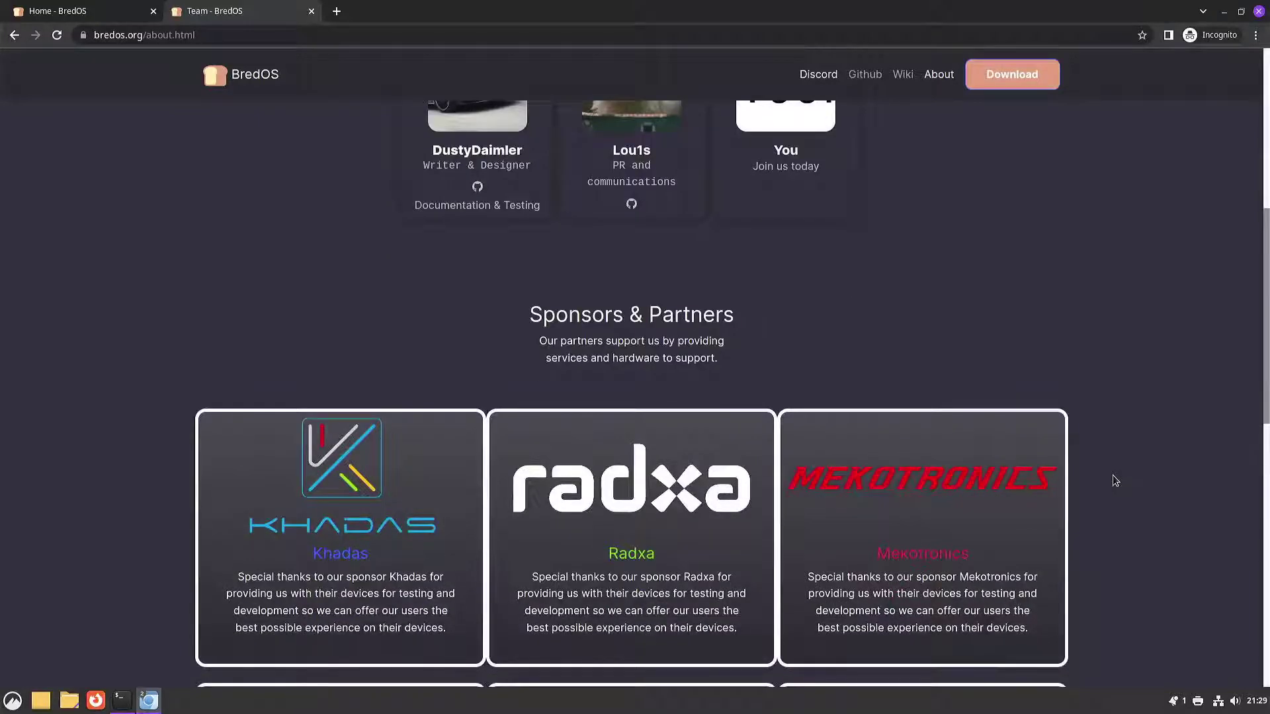
pyautogui.scroll(-9, 1116, 481)
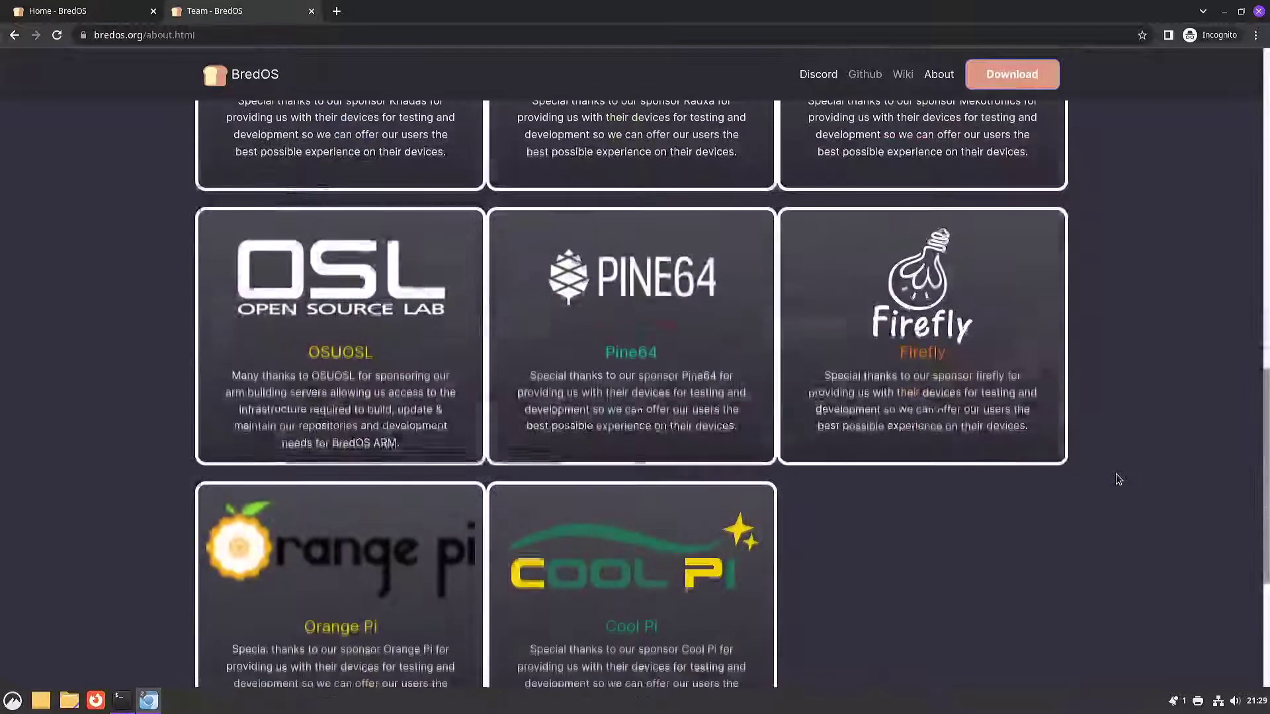
pyautogui.scroll(-5, 1117, 478)
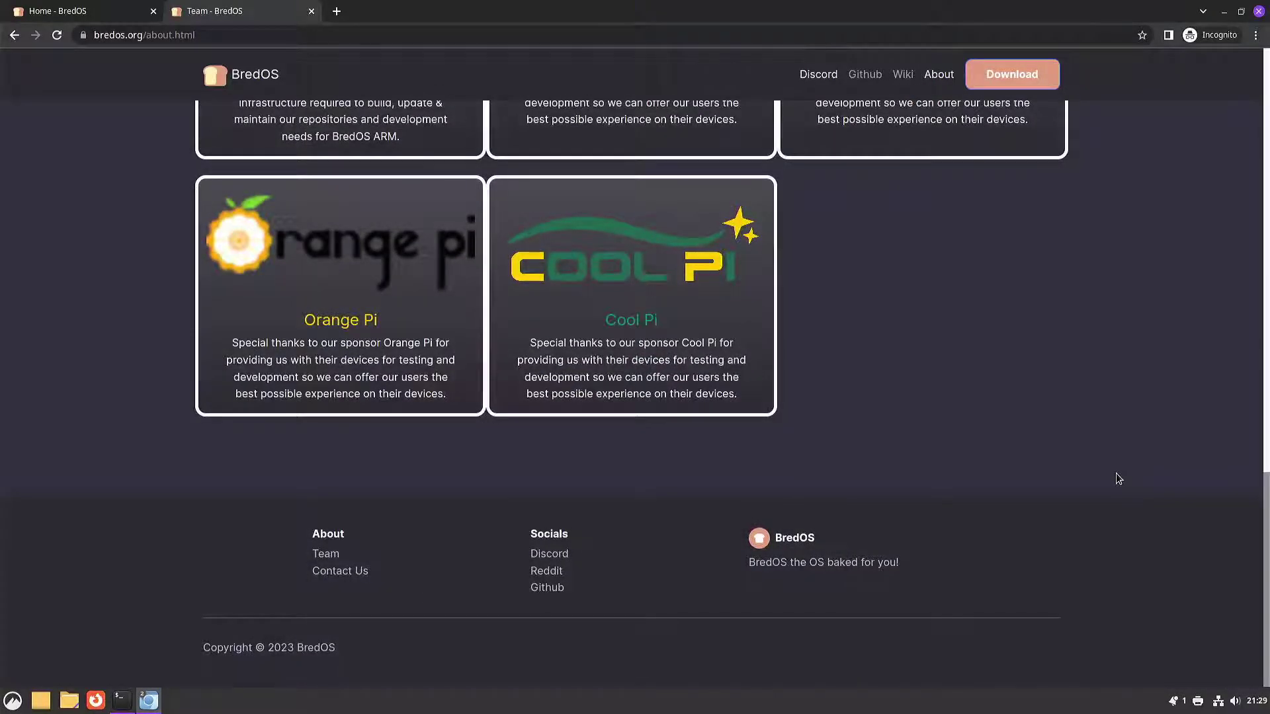
# View the BredOS Discord invitation linked in the page footer and close its tab
pyautogui.click(562, 555)
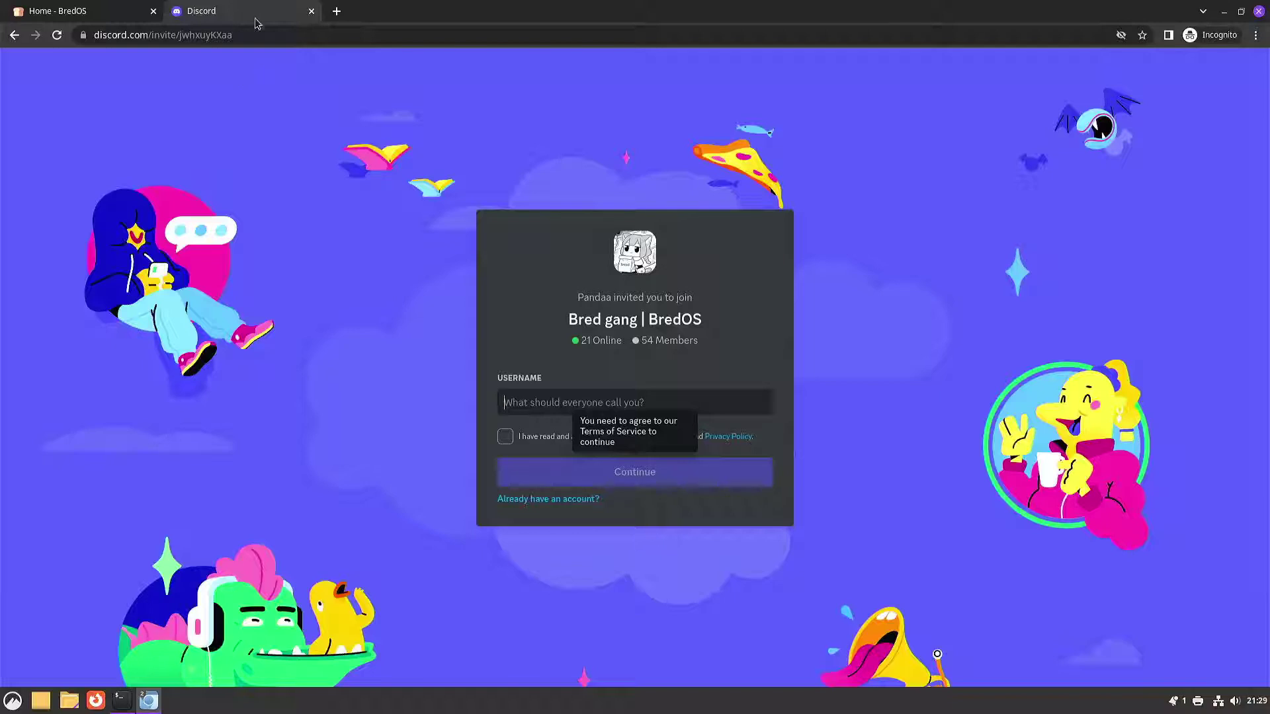
pyautogui.click(311, 15)
pyautogui.click(222, 36)
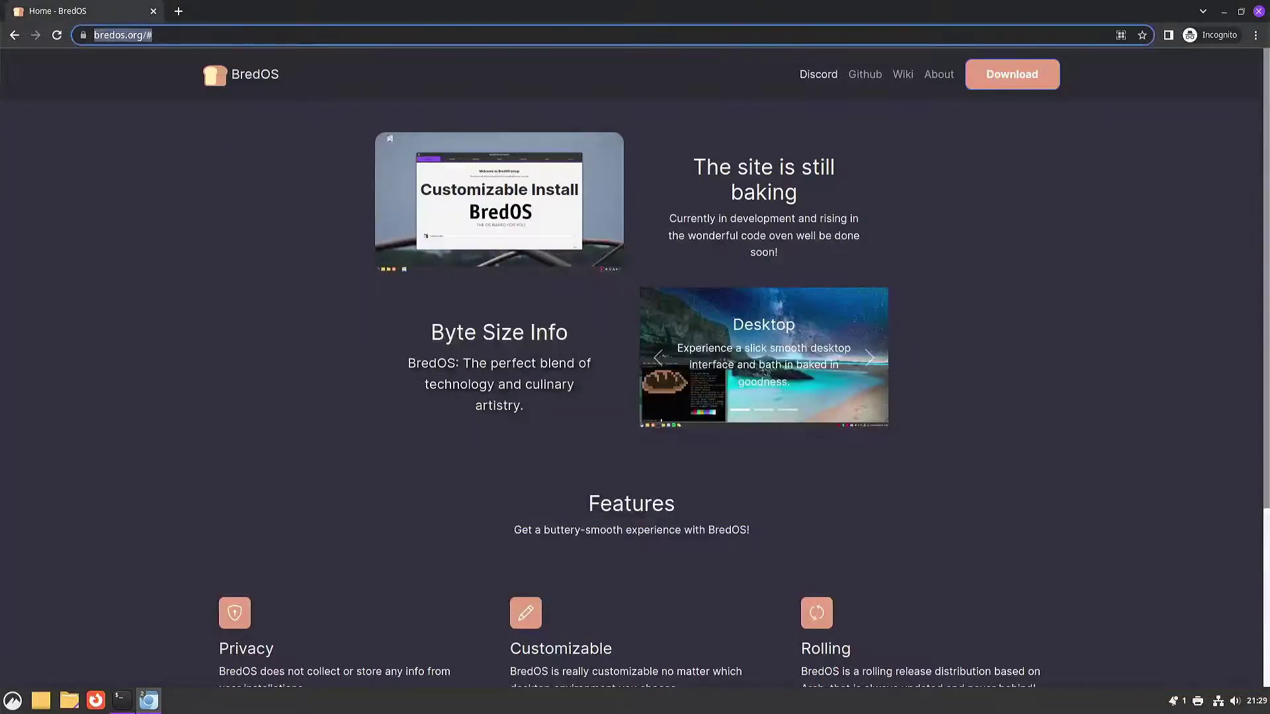
pyautogui.click(301, 33)
pyautogui.press('BackSpace')
pyautogui.press('BackSpace')
pyautogui.press('BackSpace')
pyautogui.press('BackSpace')
pyautogui.press('BackSpace')
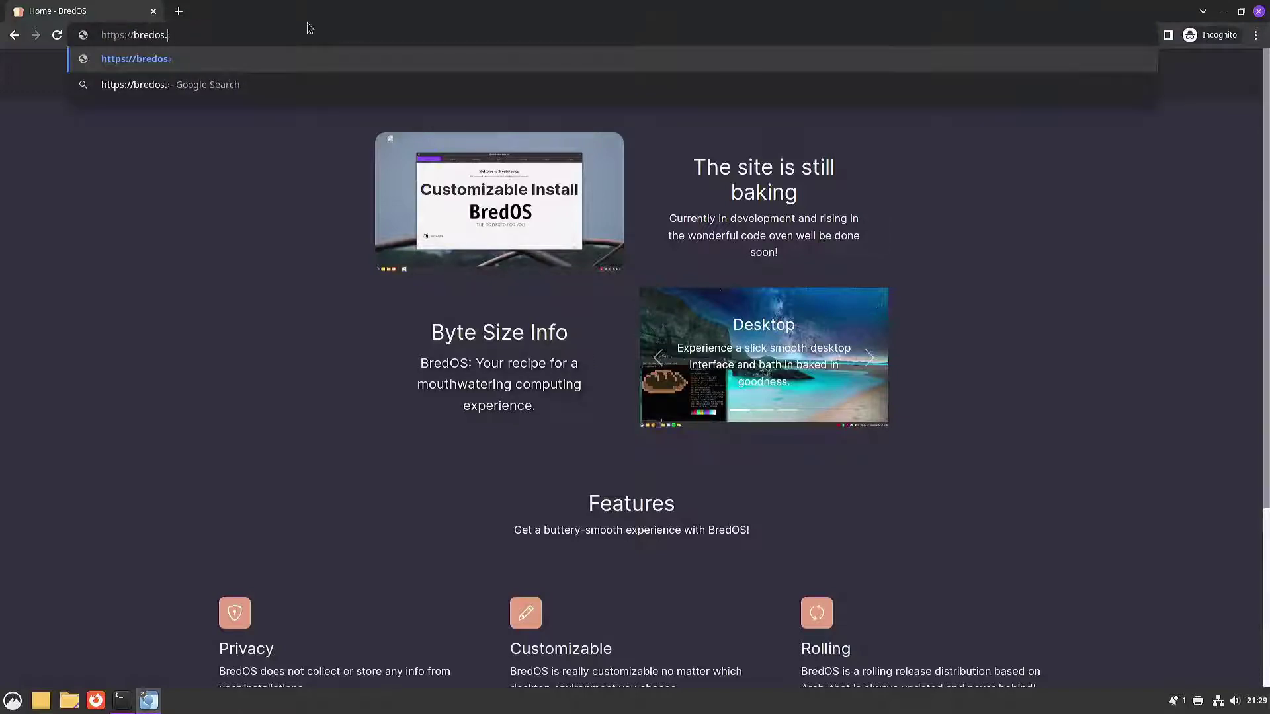
pyautogui.write('disc')
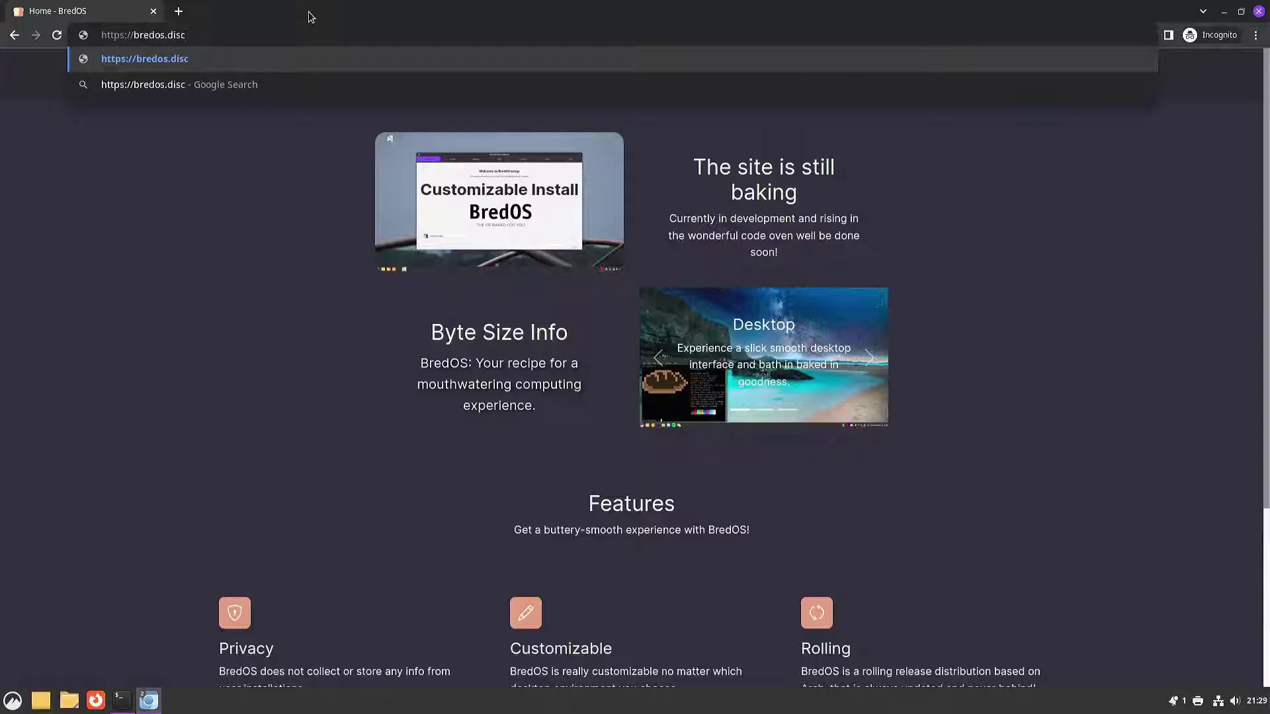
pyautogui.write('ourse')
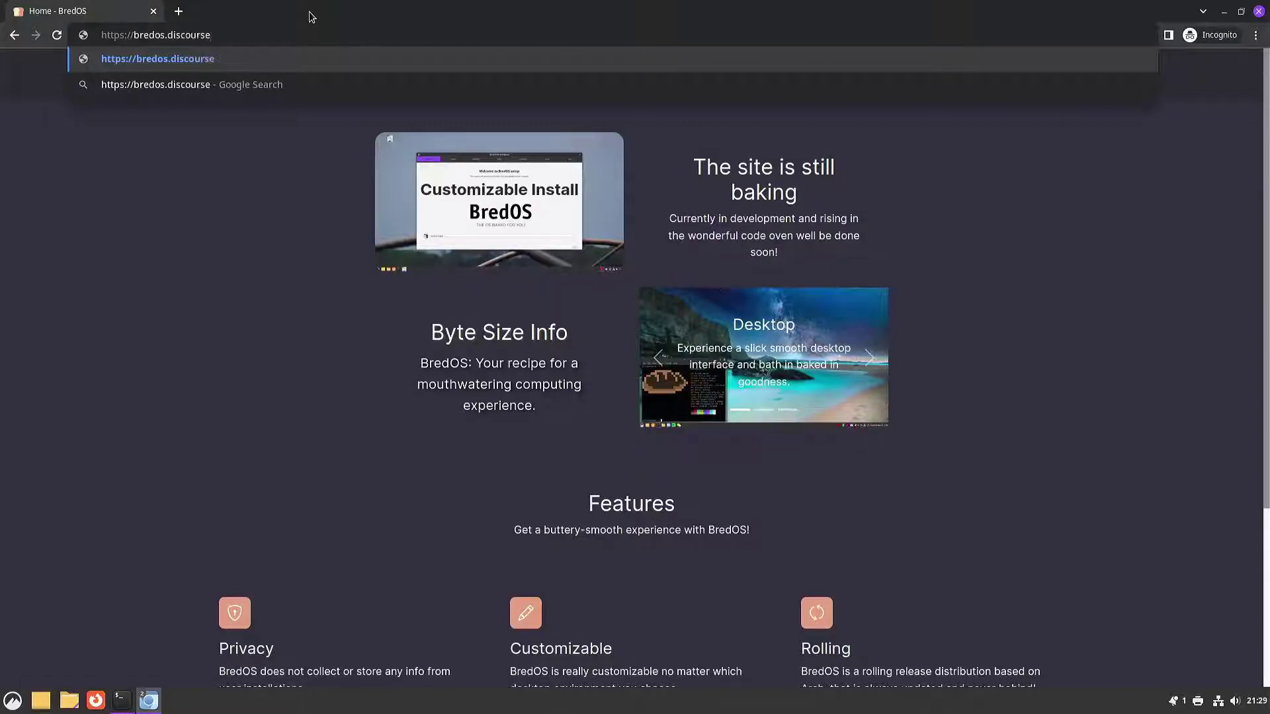
pyautogui.write('.org')
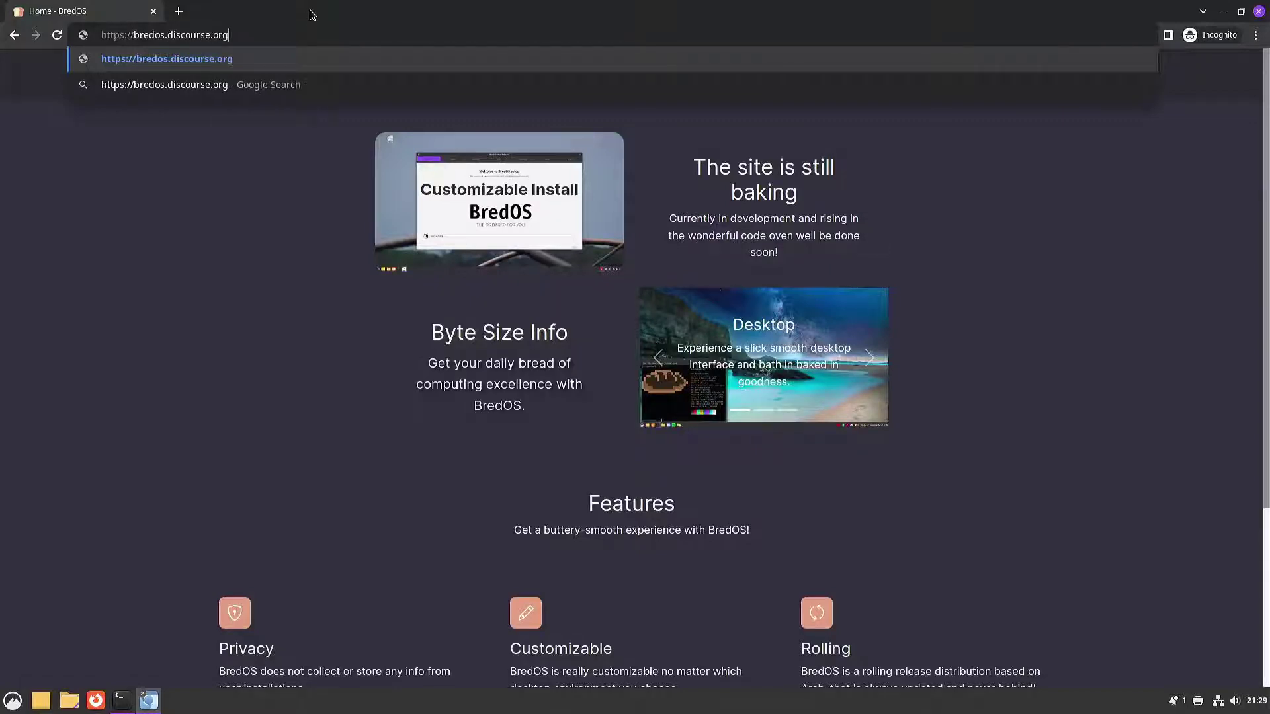
pyautogui.press('Return')
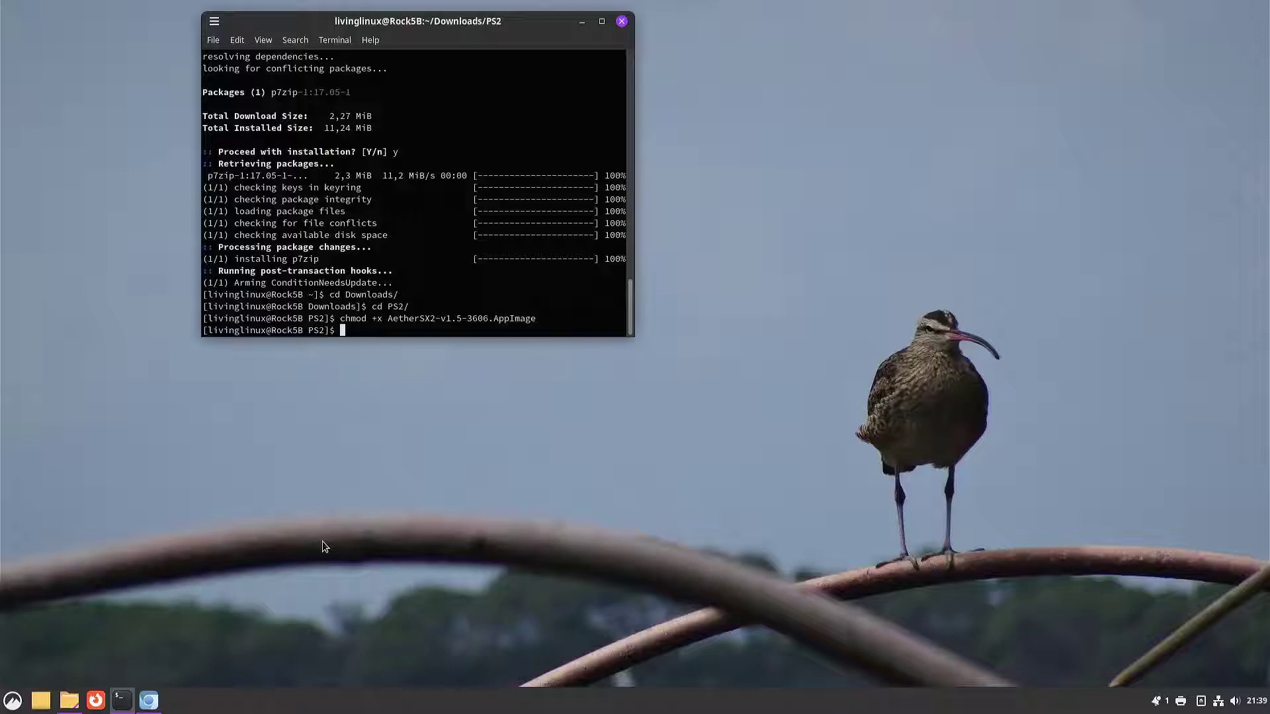
# Try to run ./AetherSX2-v1.5-3606.AppImage from the PS2 folder in the terminal
pyautogui.write('./A')
pyautogui.press('Tab')
pyautogui.press('Return')
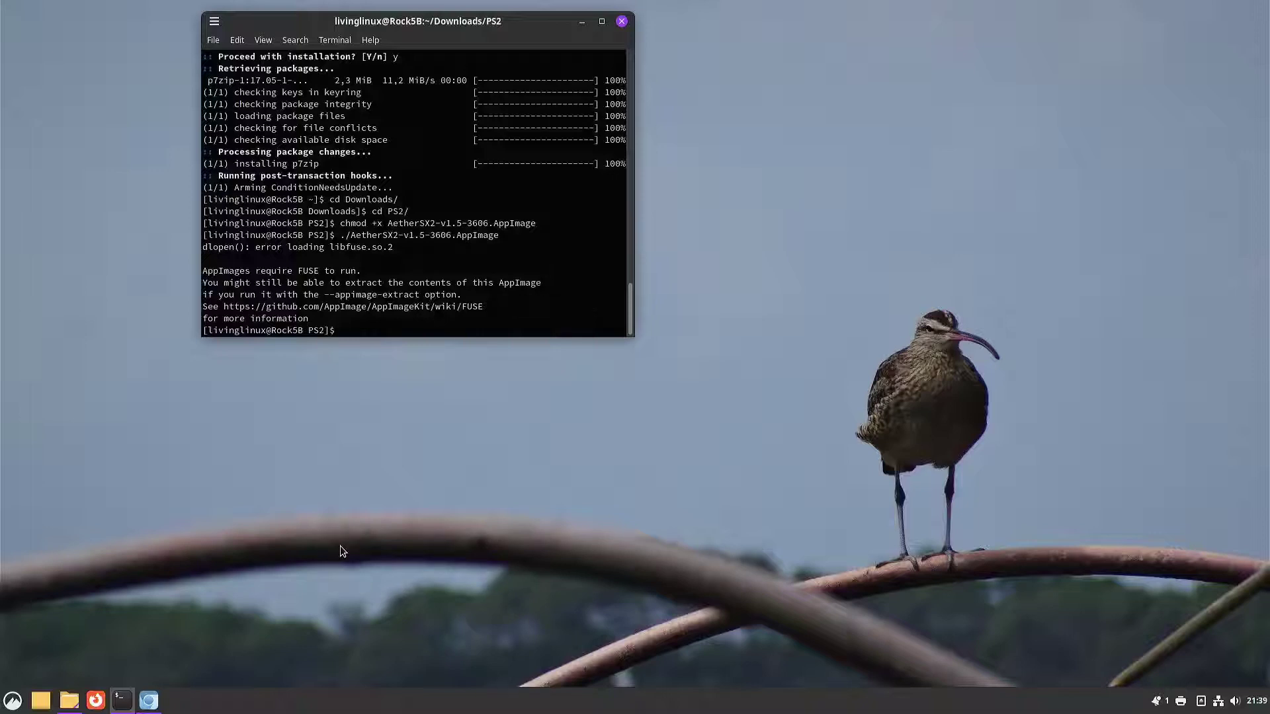
# Install the FUSE package with "sudo pacman -Sy fuse", entering the sudo password and accepting the installation
pyautogui.press('Up')
pyautogui.press('Up')
pyautogui.press('Up')
pyautogui.press('Up')
pyautogui.press('Up')
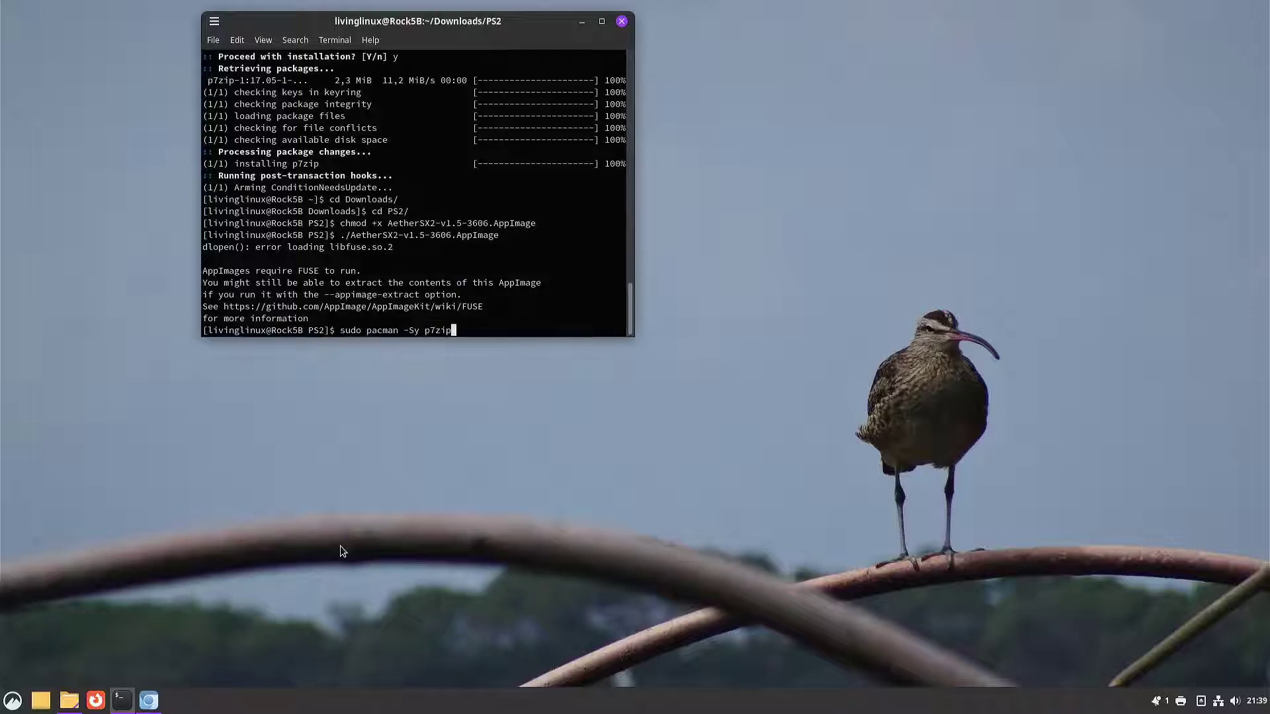
pyautogui.press('BackSpace')
pyautogui.press('BackSpace')
pyautogui.press('BackSpace')
pyautogui.press('BackSpace')
pyautogui.press('BackSpace')
pyautogui.write('fuse')
pyautogui.press('Return')
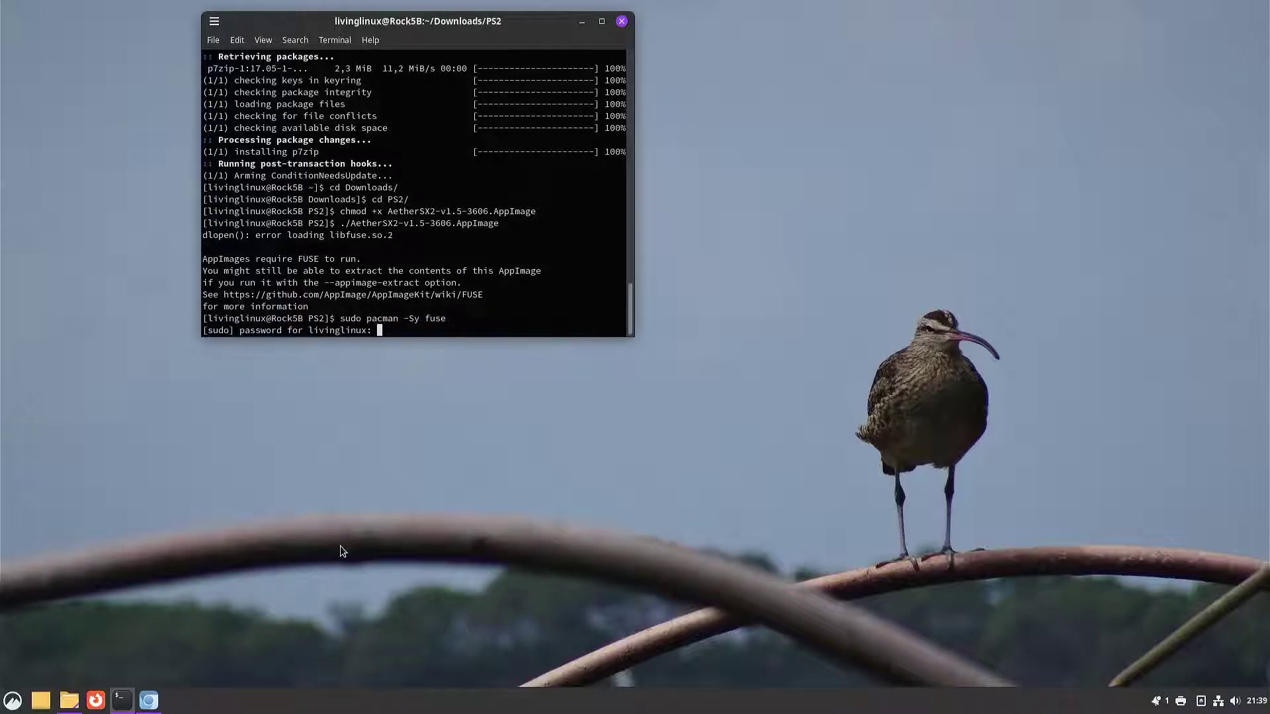
pyautogui.press('Return')
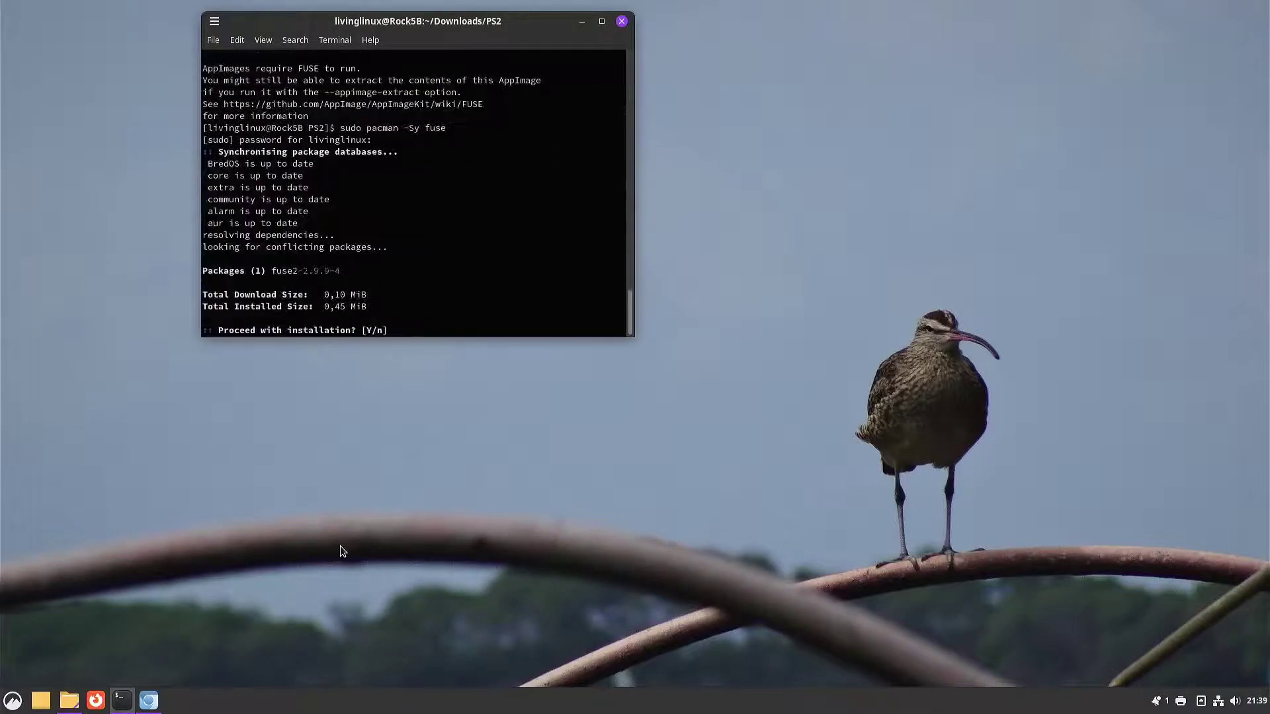
pyautogui.write('y')
pyautogui.press('Return')
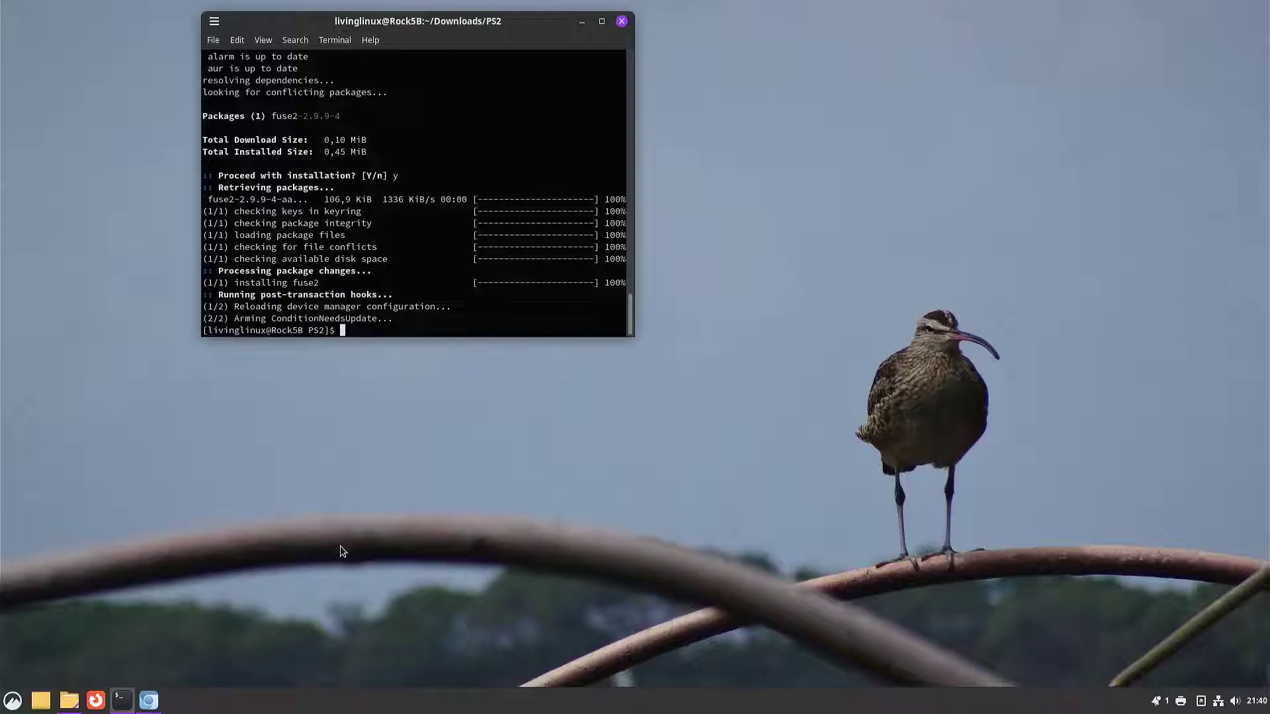
# Relaunch the AetherSX2 AppImage by reusing the earlier ./AetherSX2-v1.5-3606.AppImage command
pyautogui.press('Up')
pyautogui.press('Up')
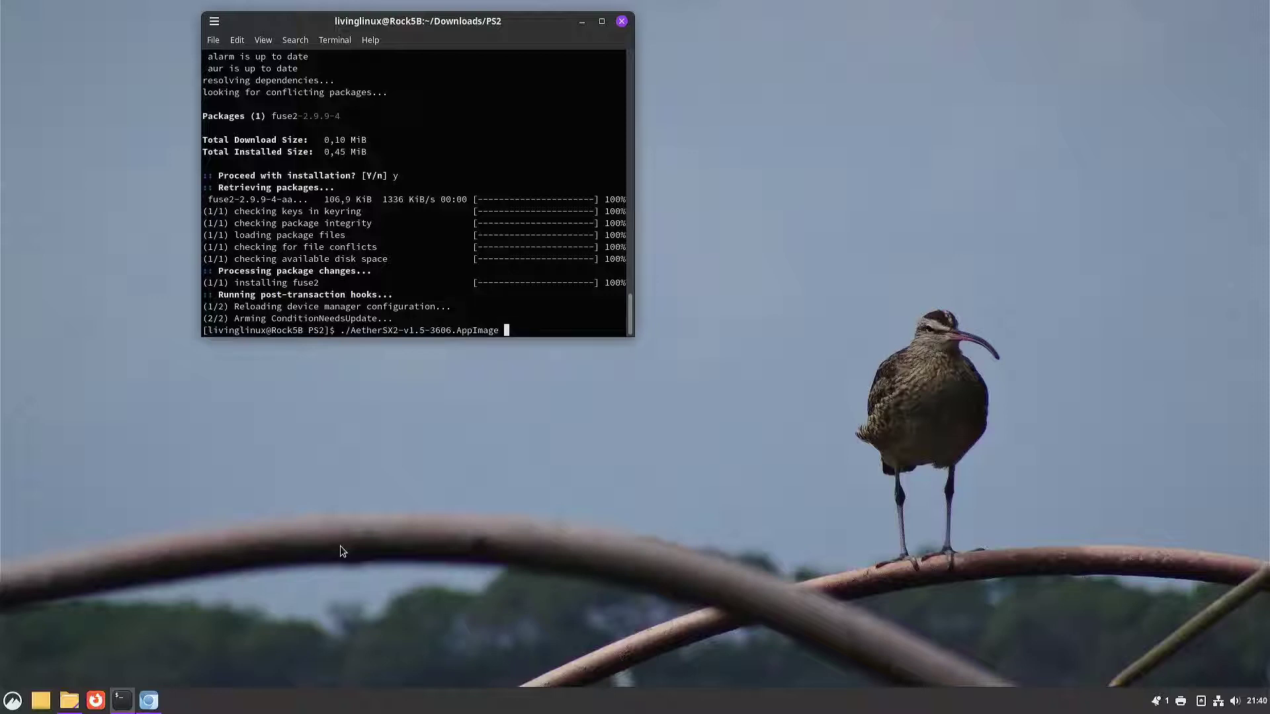
pyautogui.press('Return')
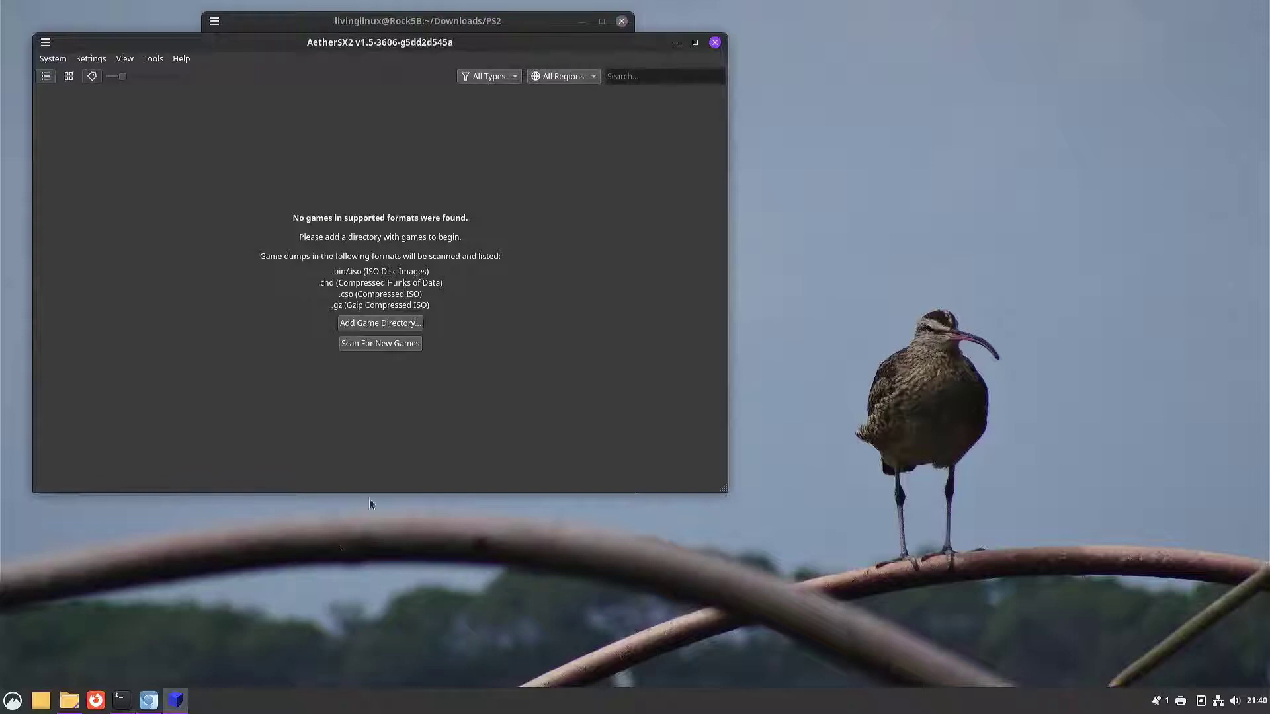
# Add the PS2 folder inside the home directory's Downloads as a game directory and have it scanned recursively
pyautogui.click(365, 324)
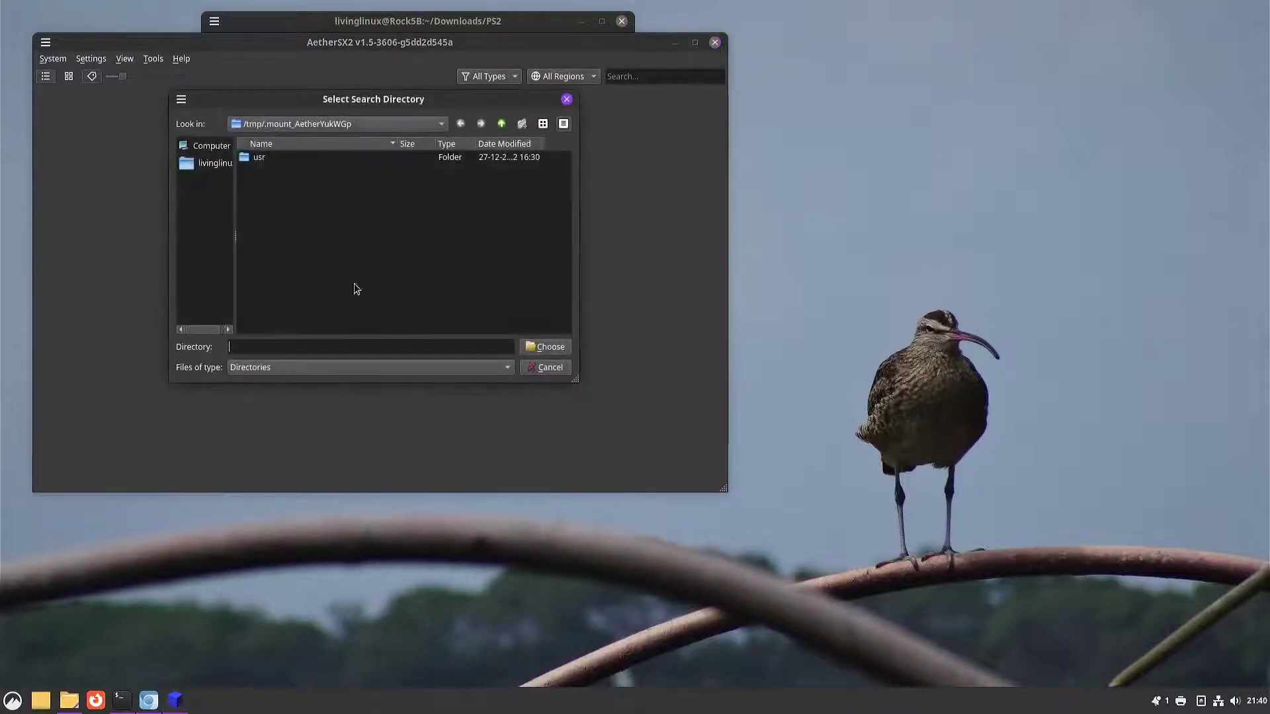
pyautogui.click(224, 169)
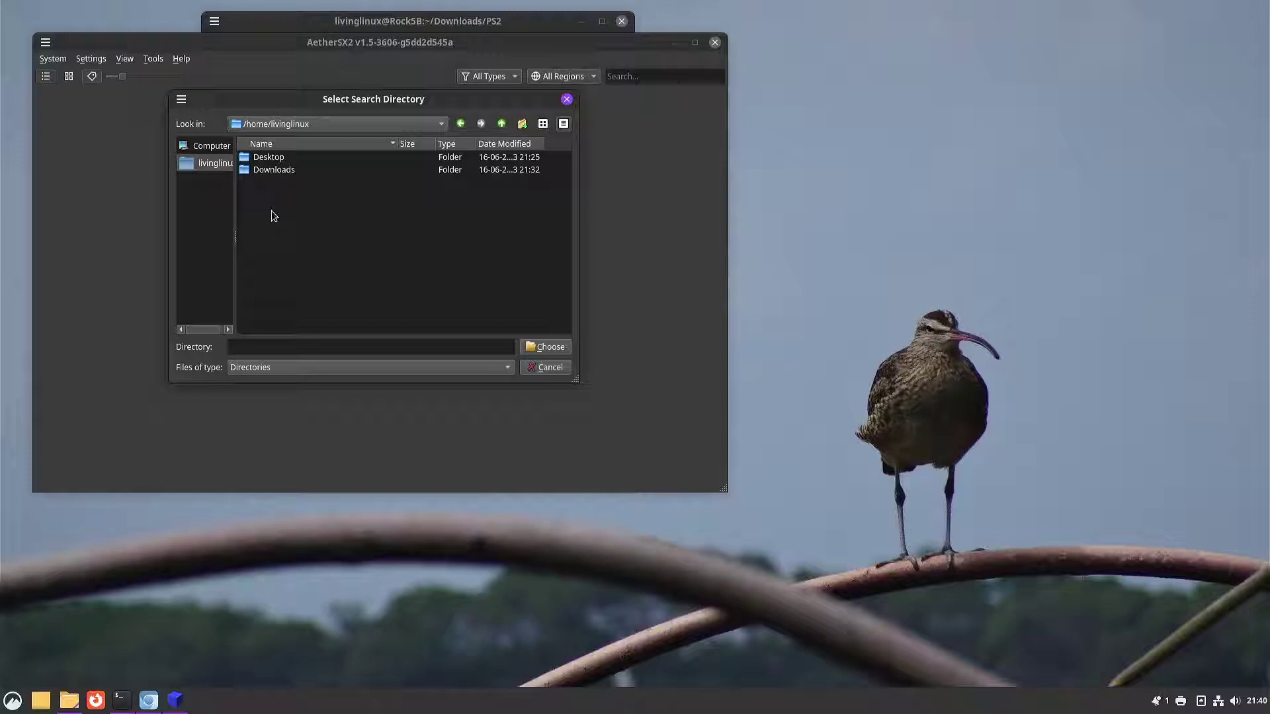
pyautogui.doubleClick(283, 170)
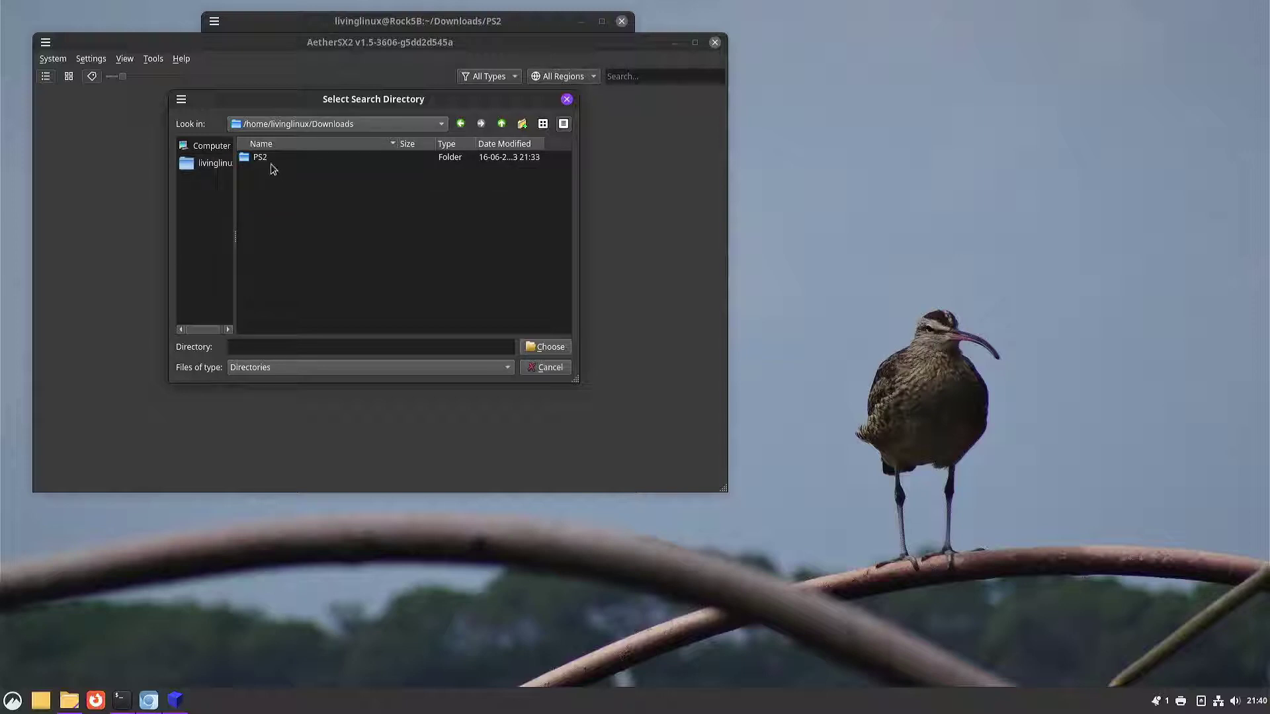
pyautogui.doubleClick(265, 160)
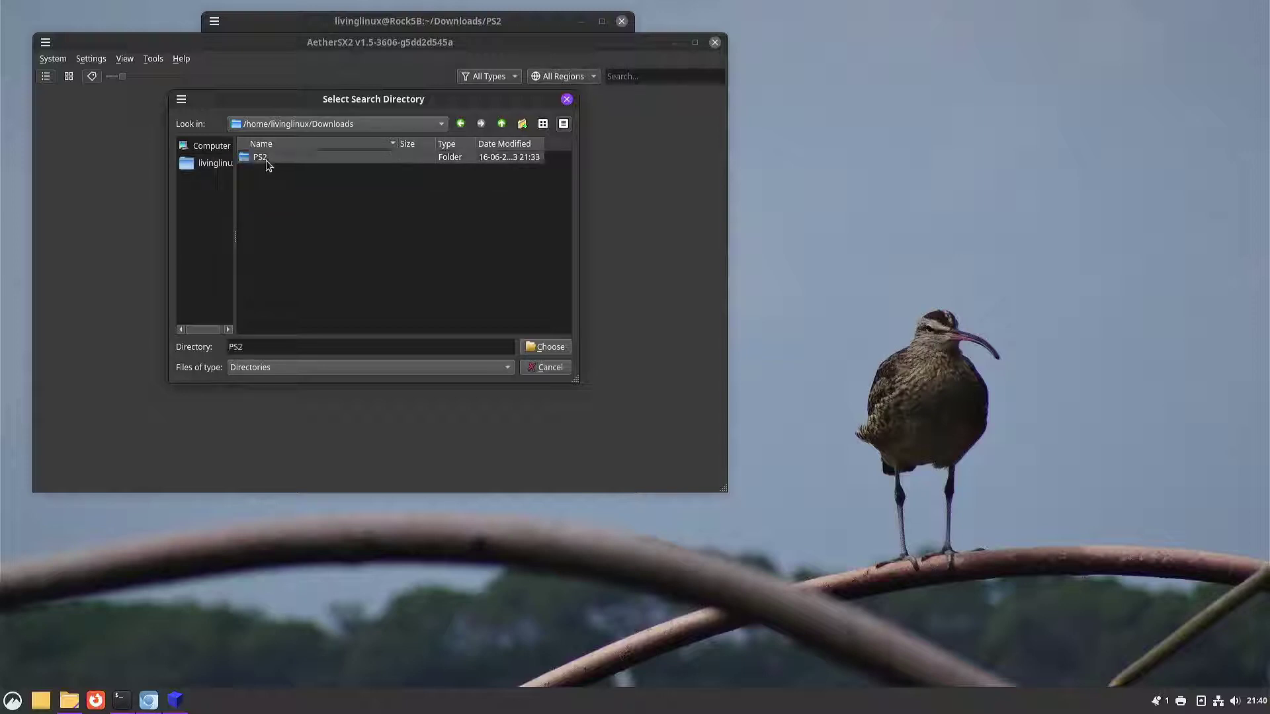
pyautogui.click(560, 349)
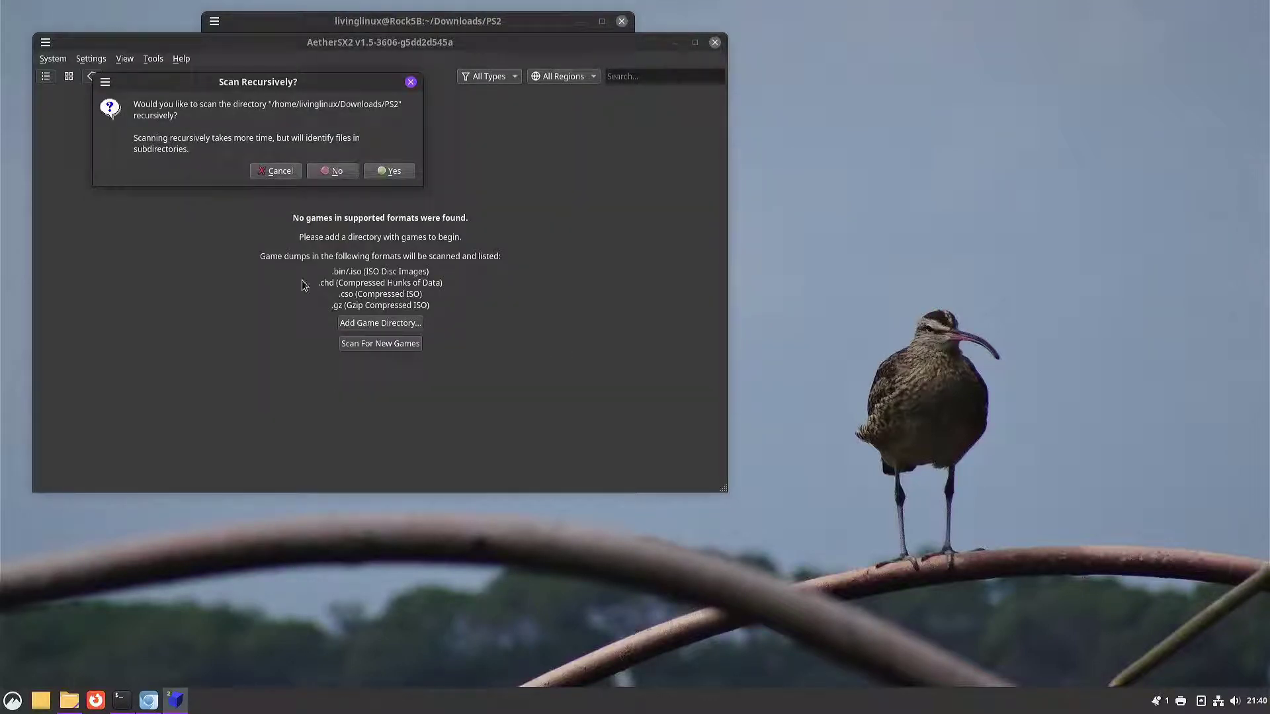
pyautogui.click(392, 171)
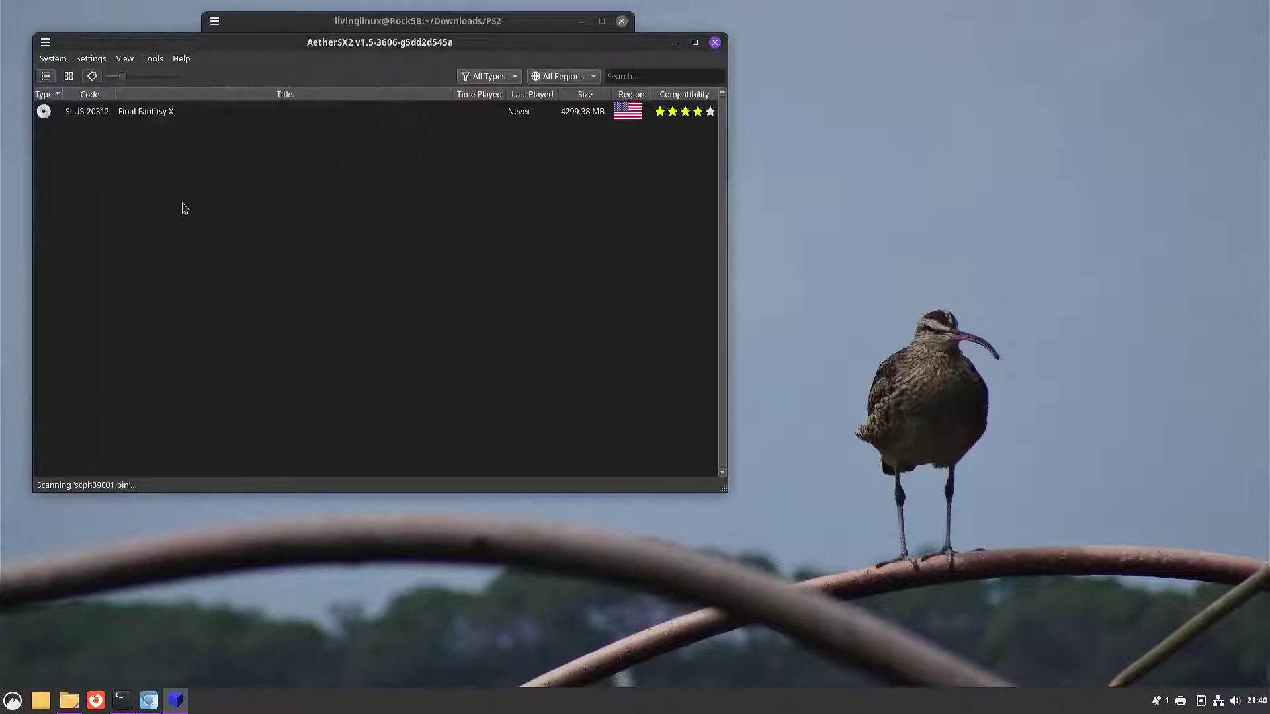
# Set the BIOS directory to the PS2 folder inside the home directory's Downloads
pyautogui.click(90, 61)
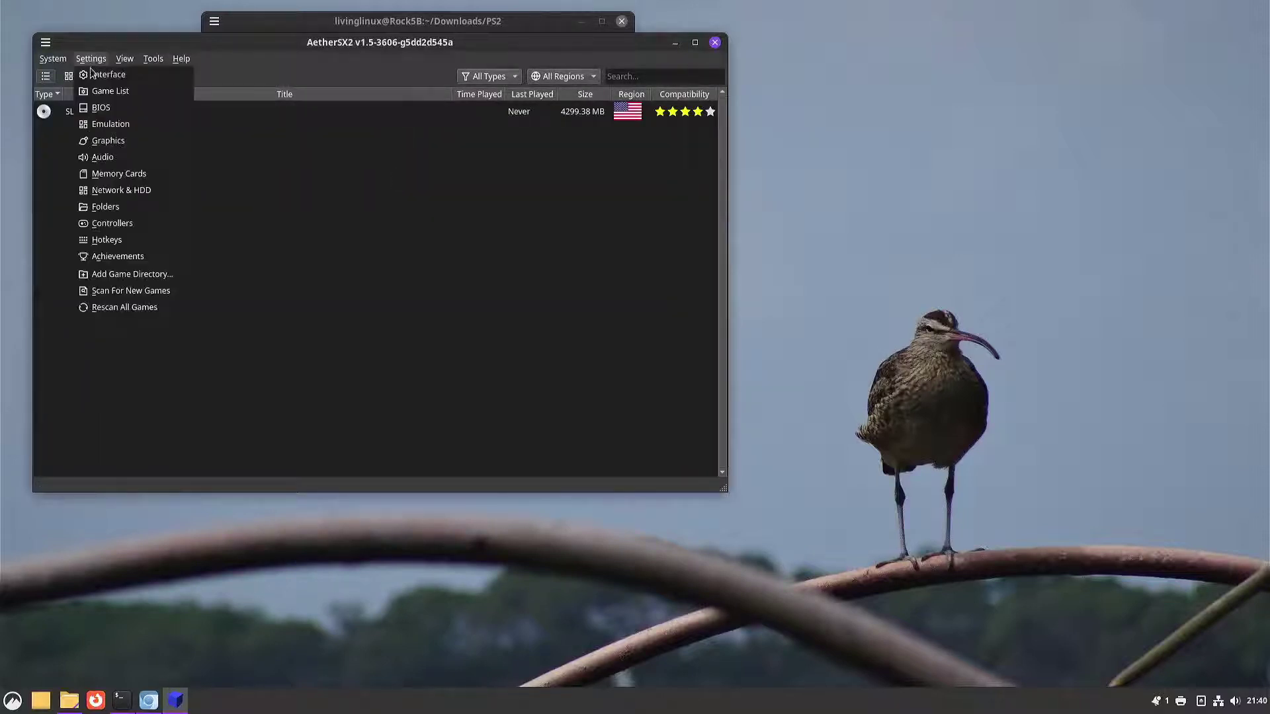
pyautogui.click(117, 112)
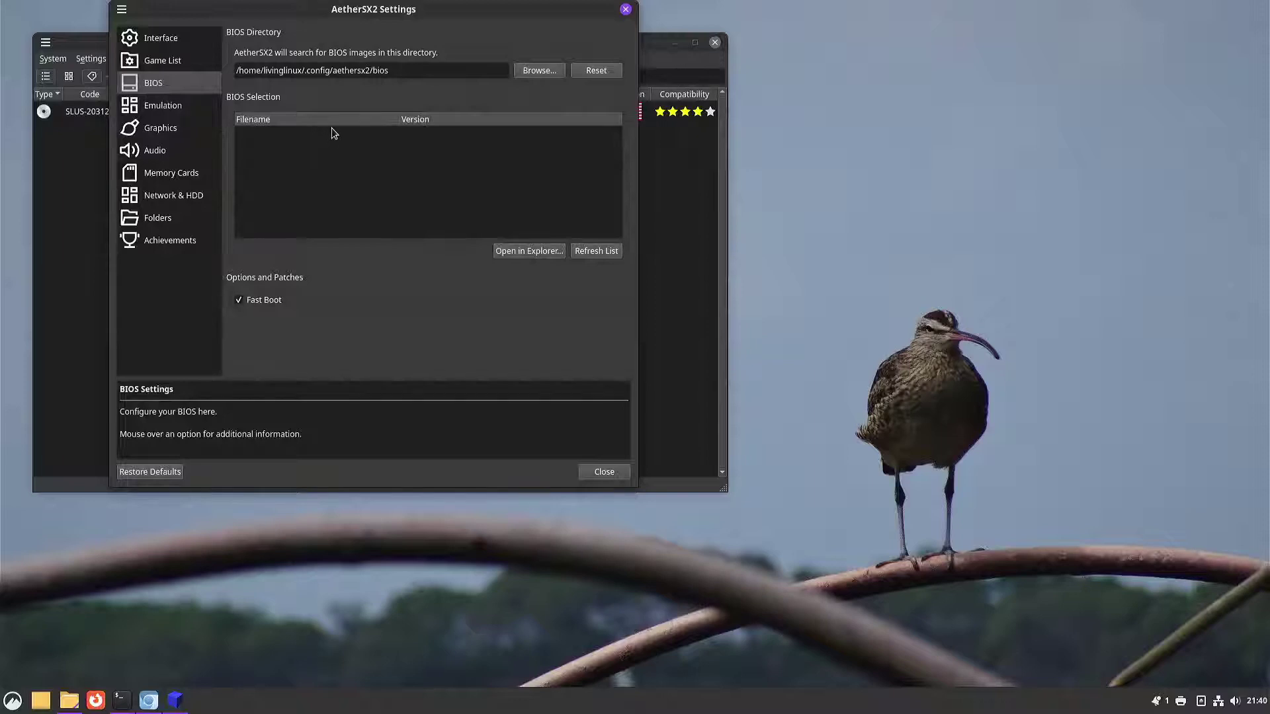
pyautogui.click(540, 70)
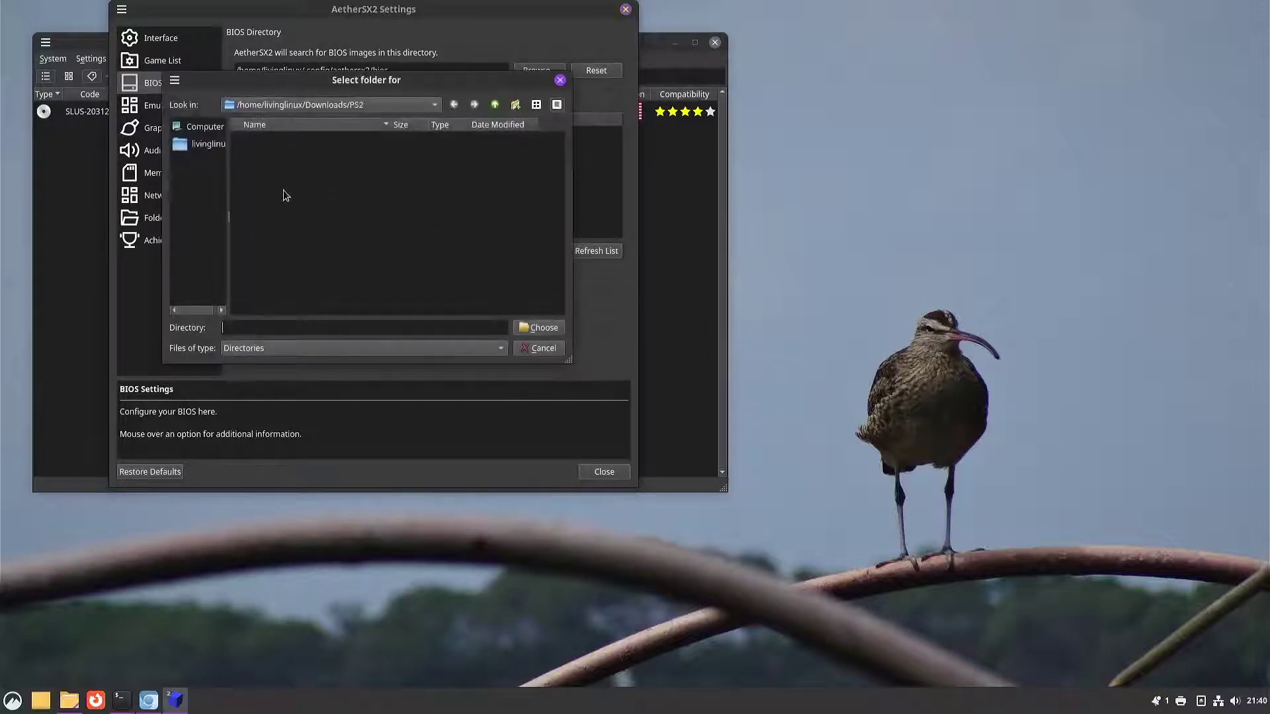
pyautogui.click(209, 145)
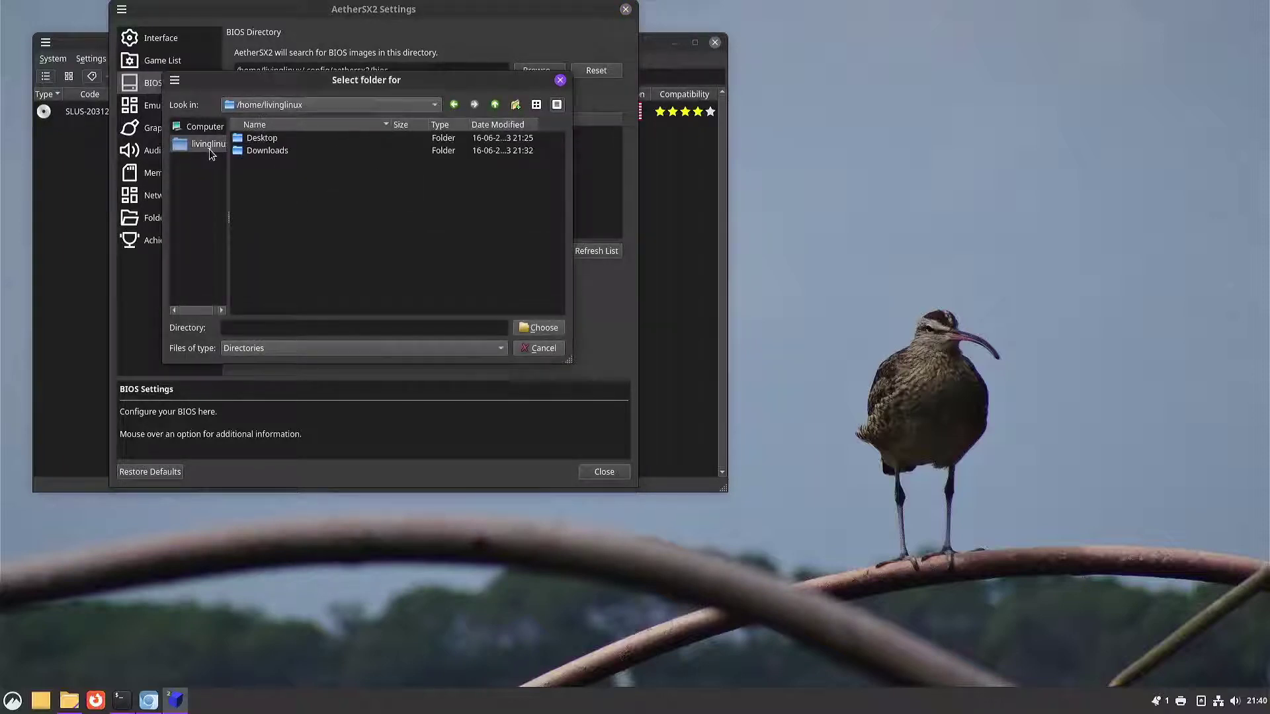
pyautogui.doubleClick(262, 151)
pyautogui.doubleClick(262, 139)
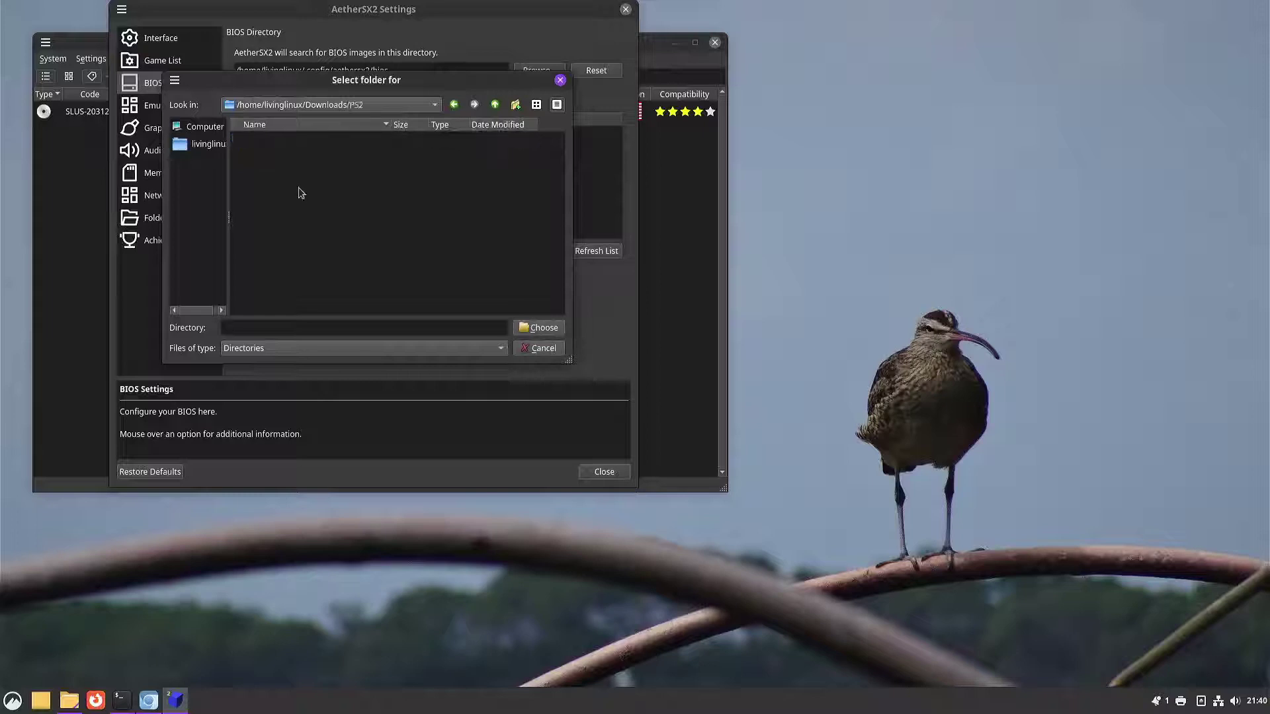
pyautogui.click(541, 327)
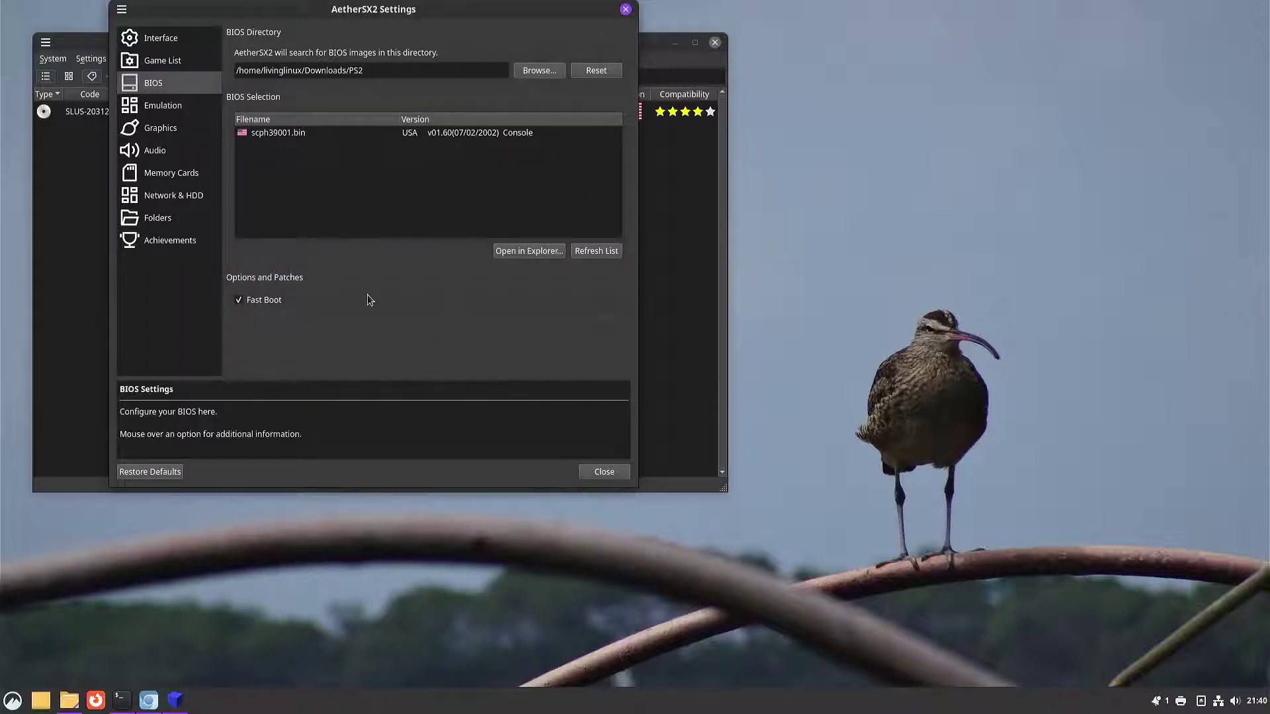
# Set the graphics renderer to Vulkan and the internal resolution to 3x Native (~1080p), closing the settings
pyautogui.click(166, 105)
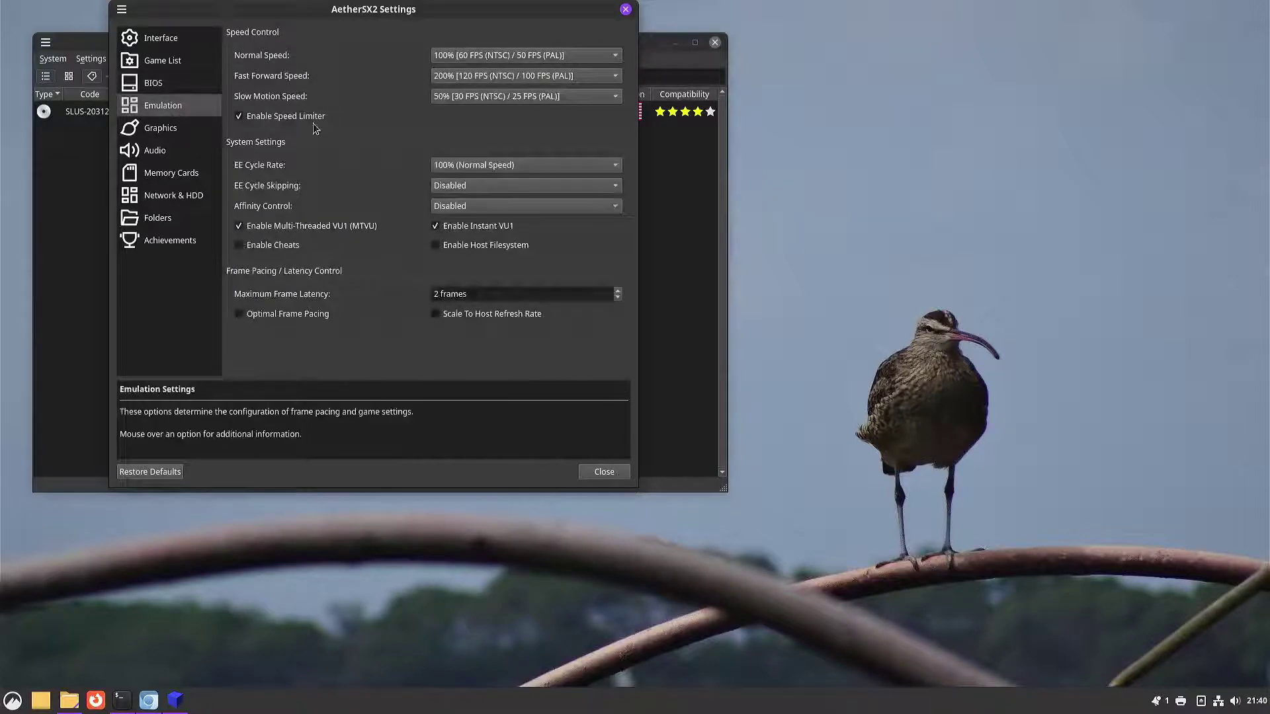
pyautogui.click(164, 128)
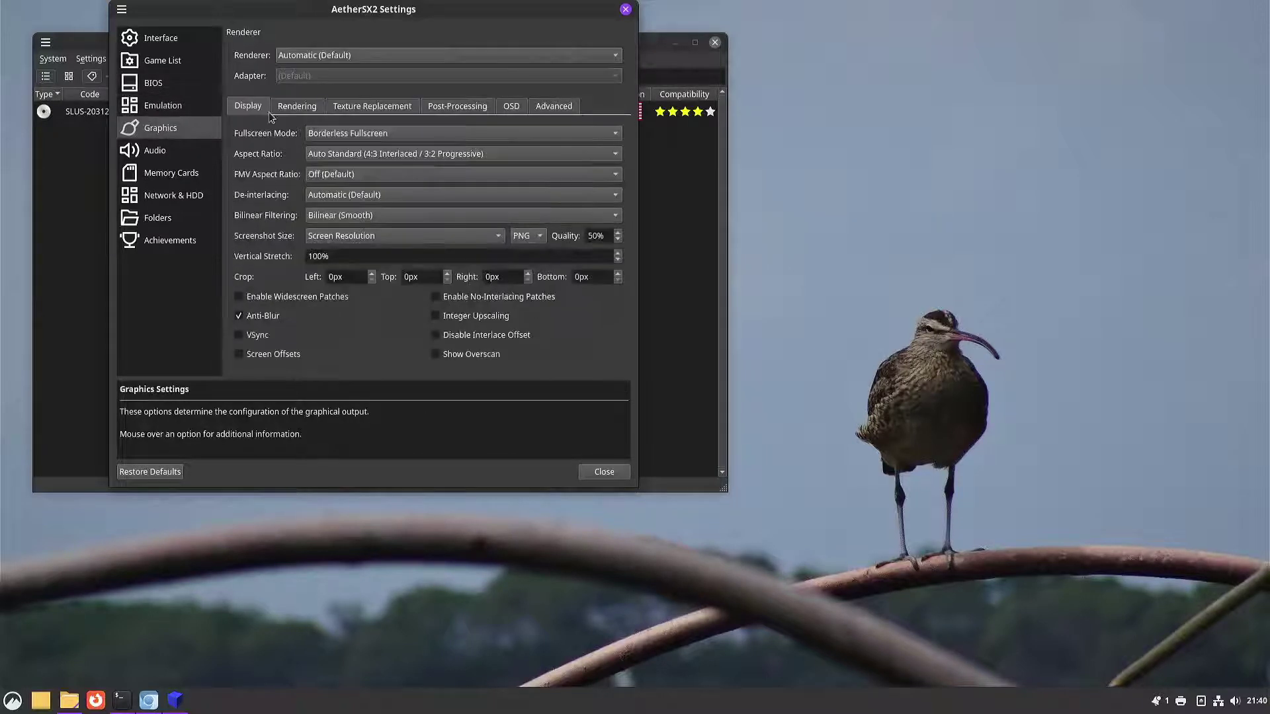
pyautogui.click(308, 59)
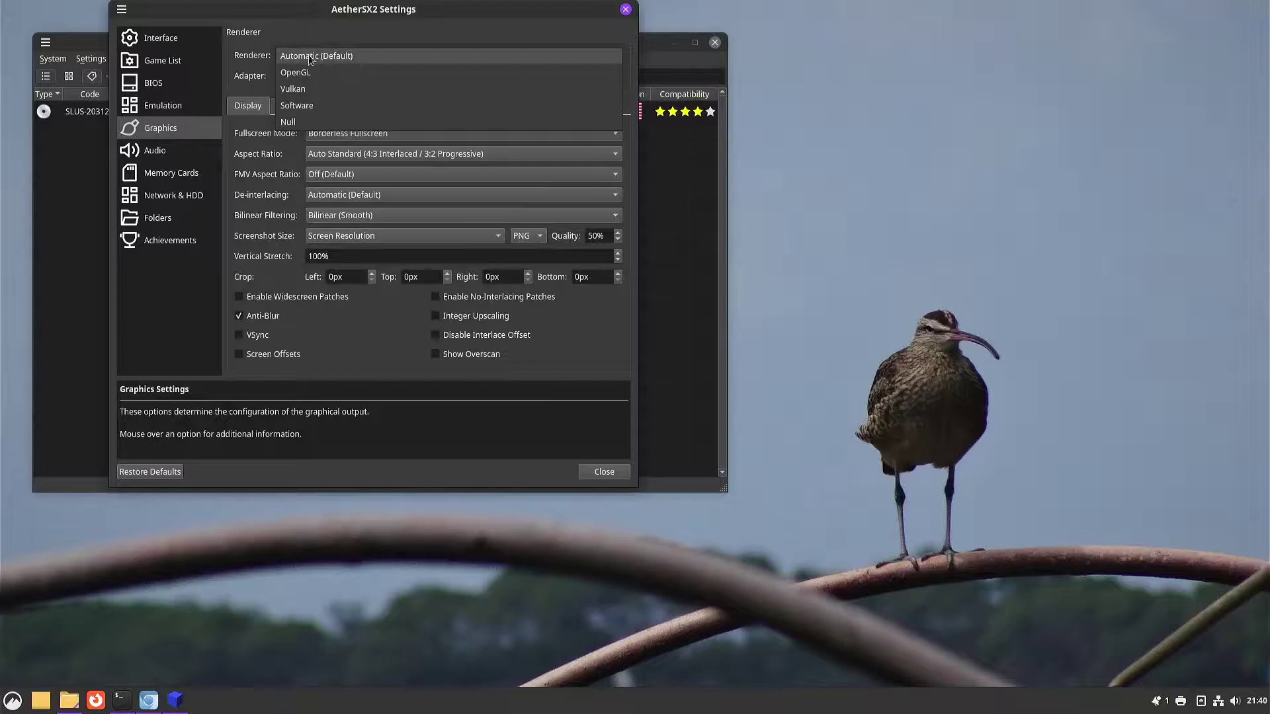
pyautogui.click(314, 93)
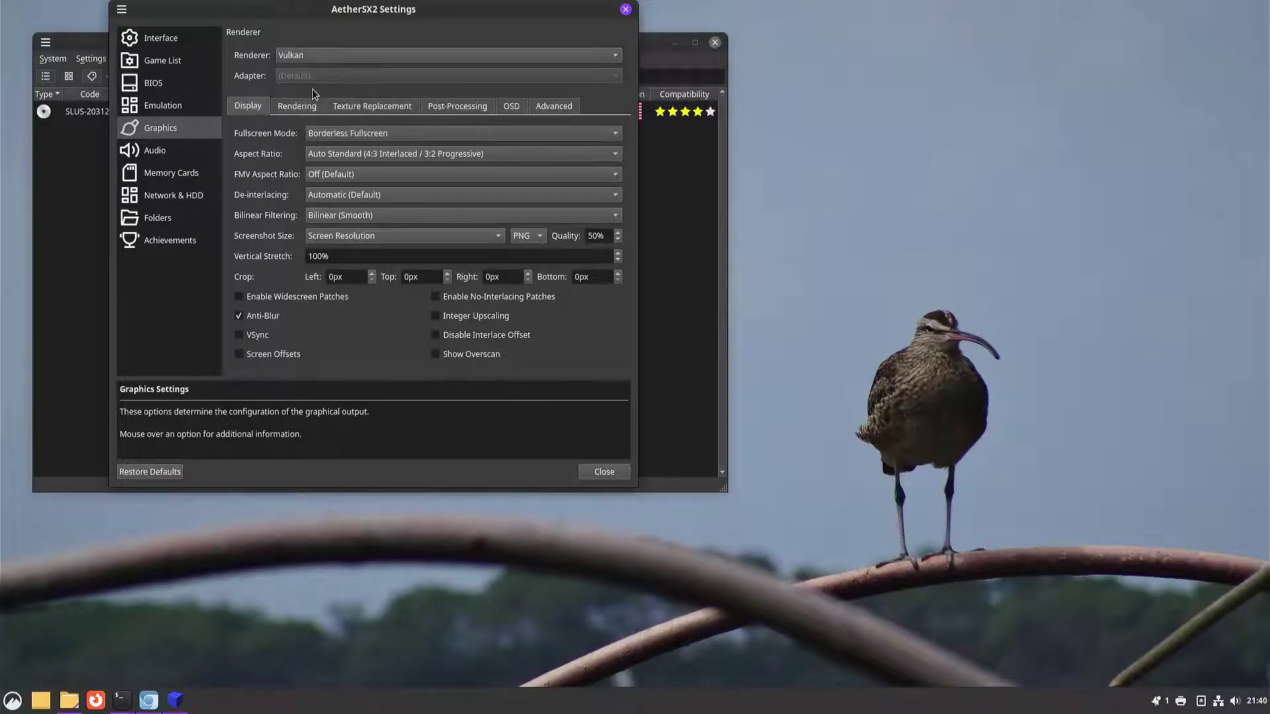
pyautogui.click(301, 107)
pyautogui.click(340, 132)
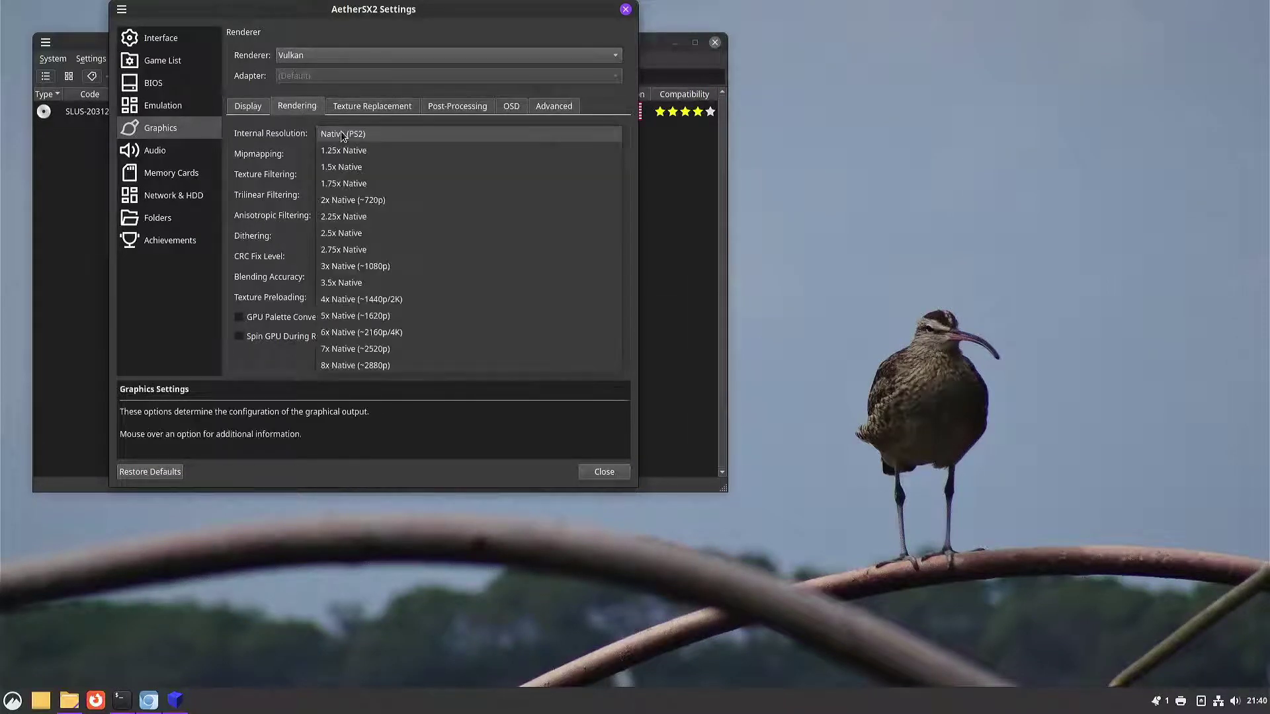
pyautogui.click(355, 265)
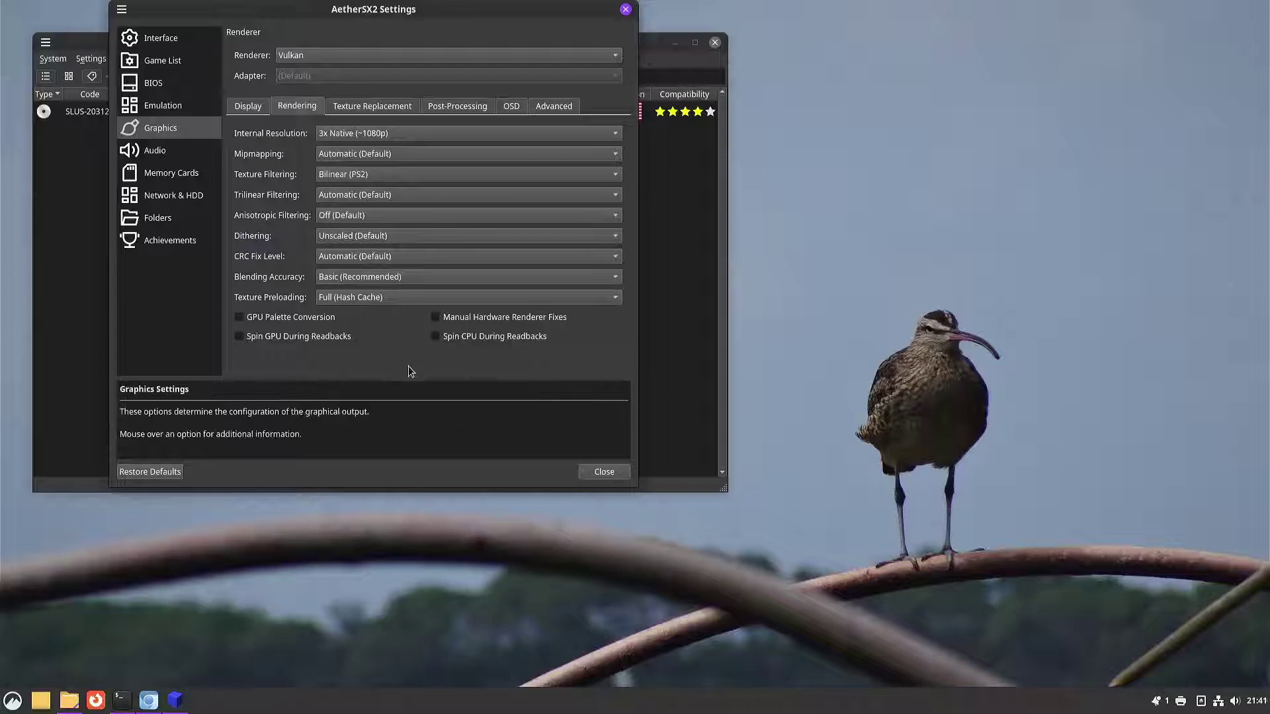
pyautogui.click(604, 471)
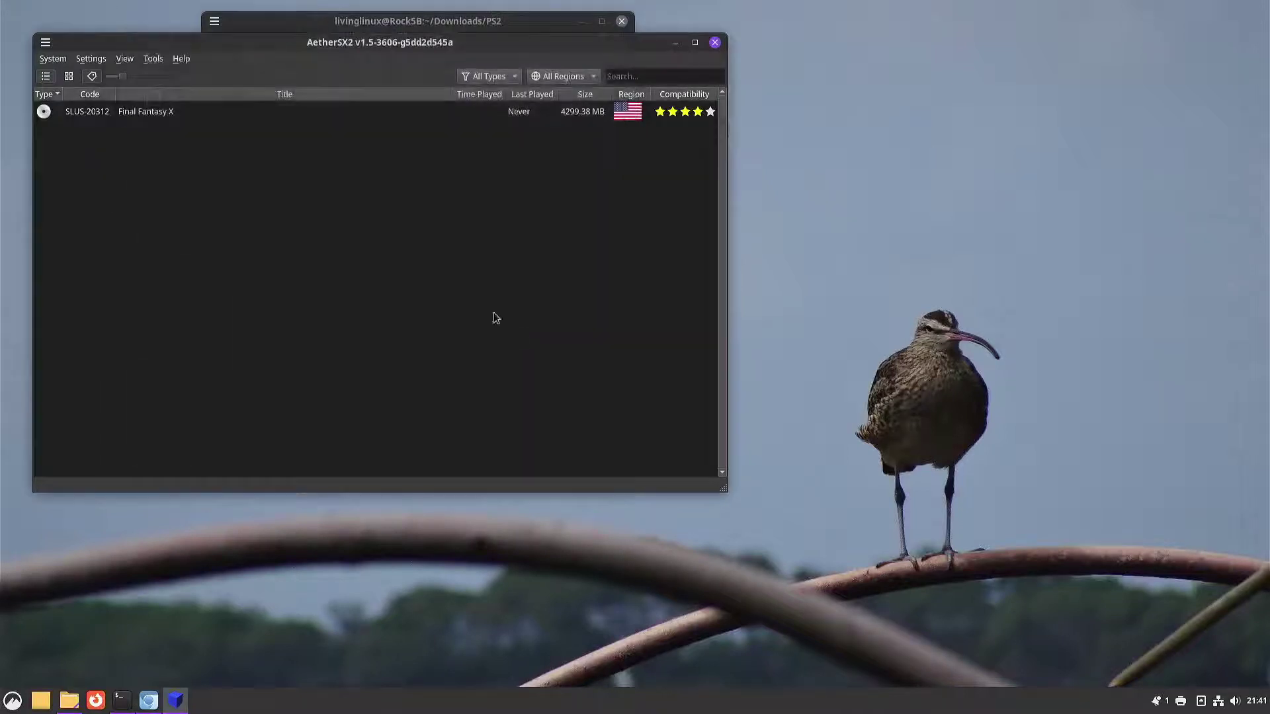
# Try to start Final Fantasy X with the Vulkan renderer
pyautogui.doubleClick(153, 113)
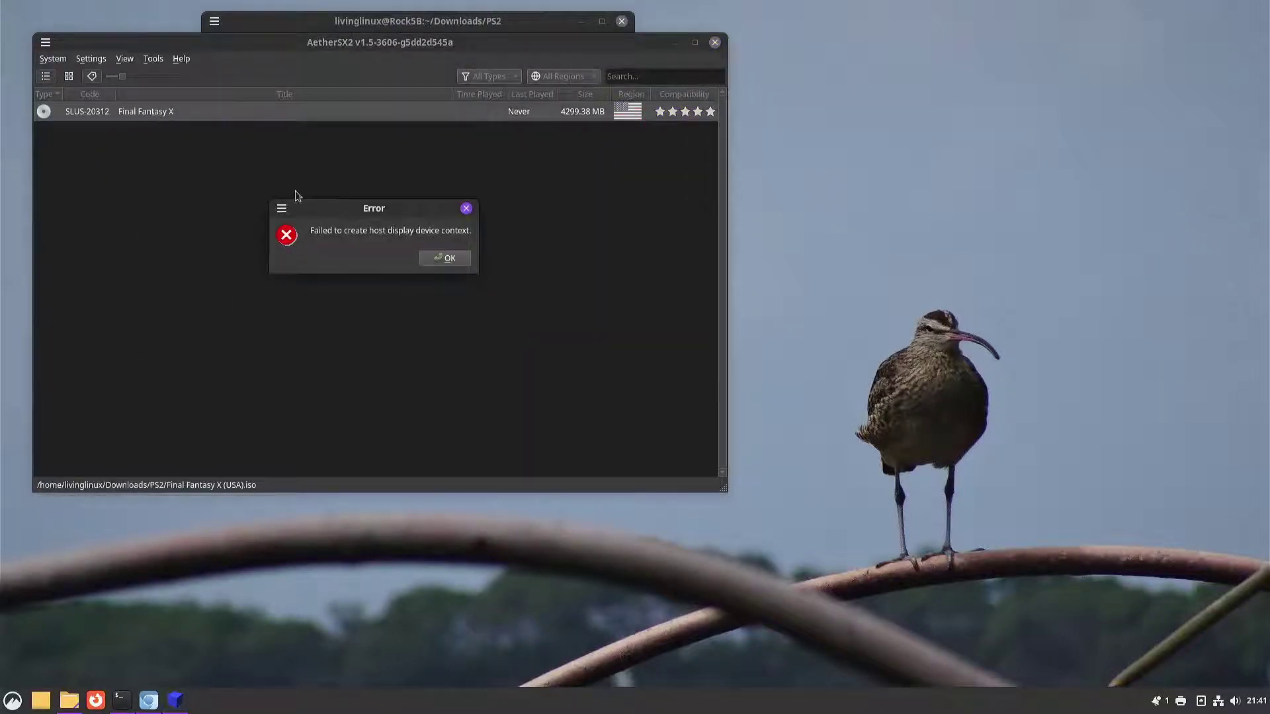
pyautogui.click(449, 258)
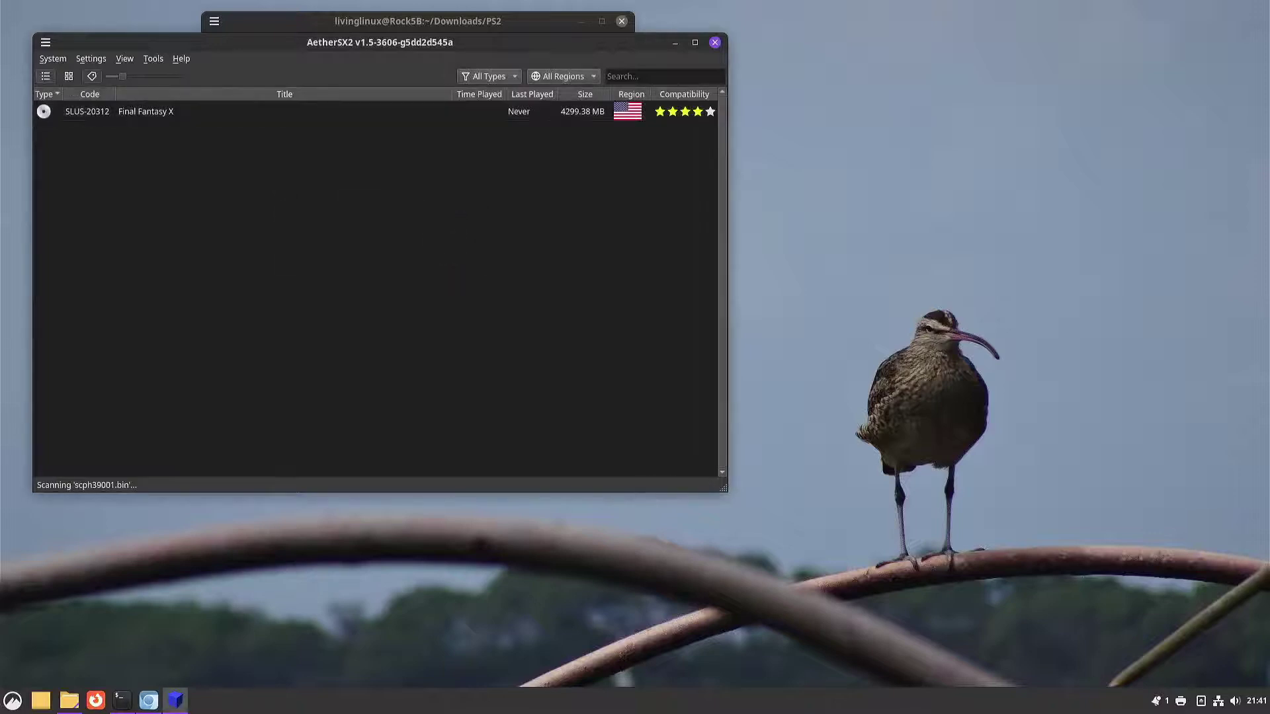
# Switch the emulator's graphics renderer to OpenGL and close the settings
pyautogui.click(93, 59)
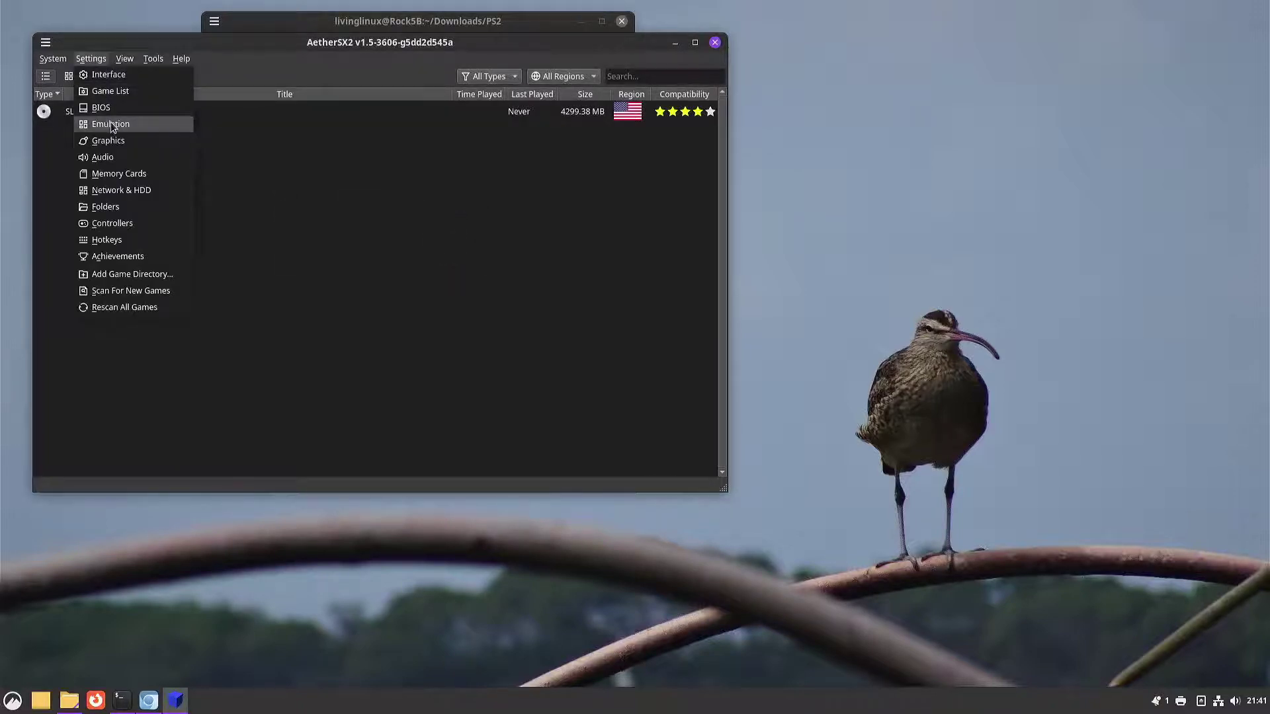
pyautogui.click(110, 124)
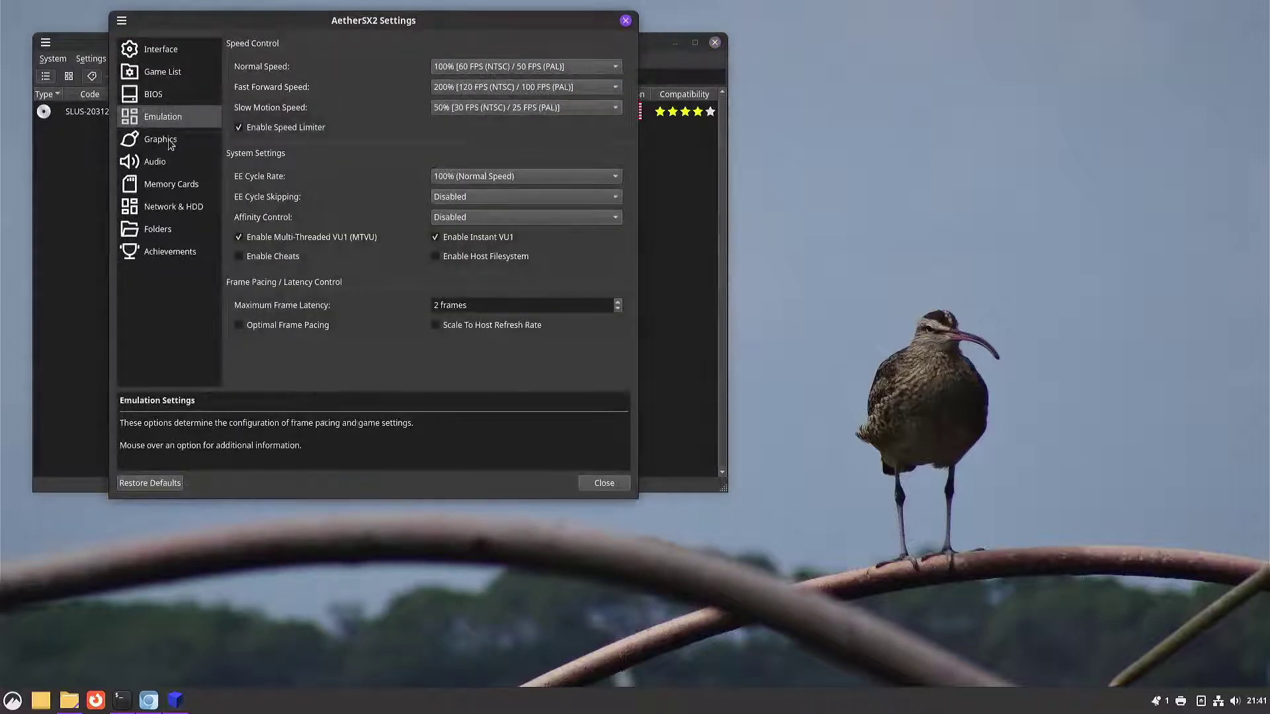
pyautogui.click(166, 140)
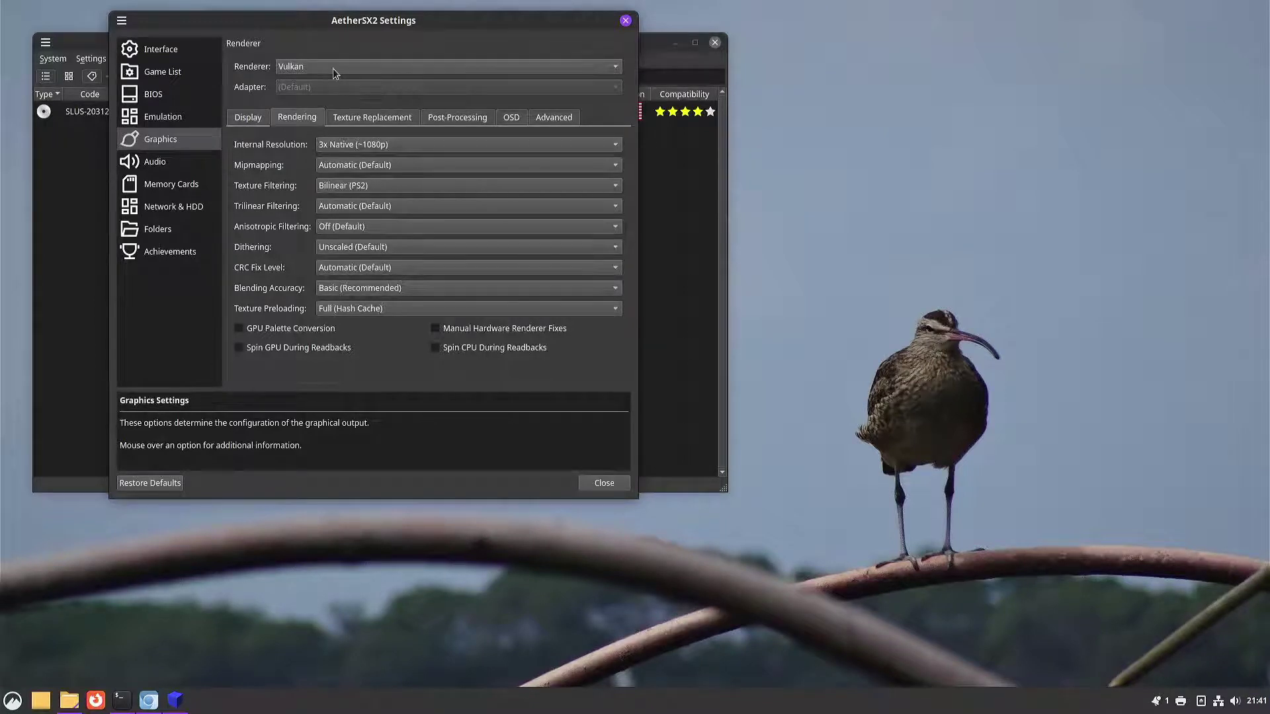
pyautogui.click(335, 72)
pyautogui.click(324, 56)
pyautogui.click(592, 484)
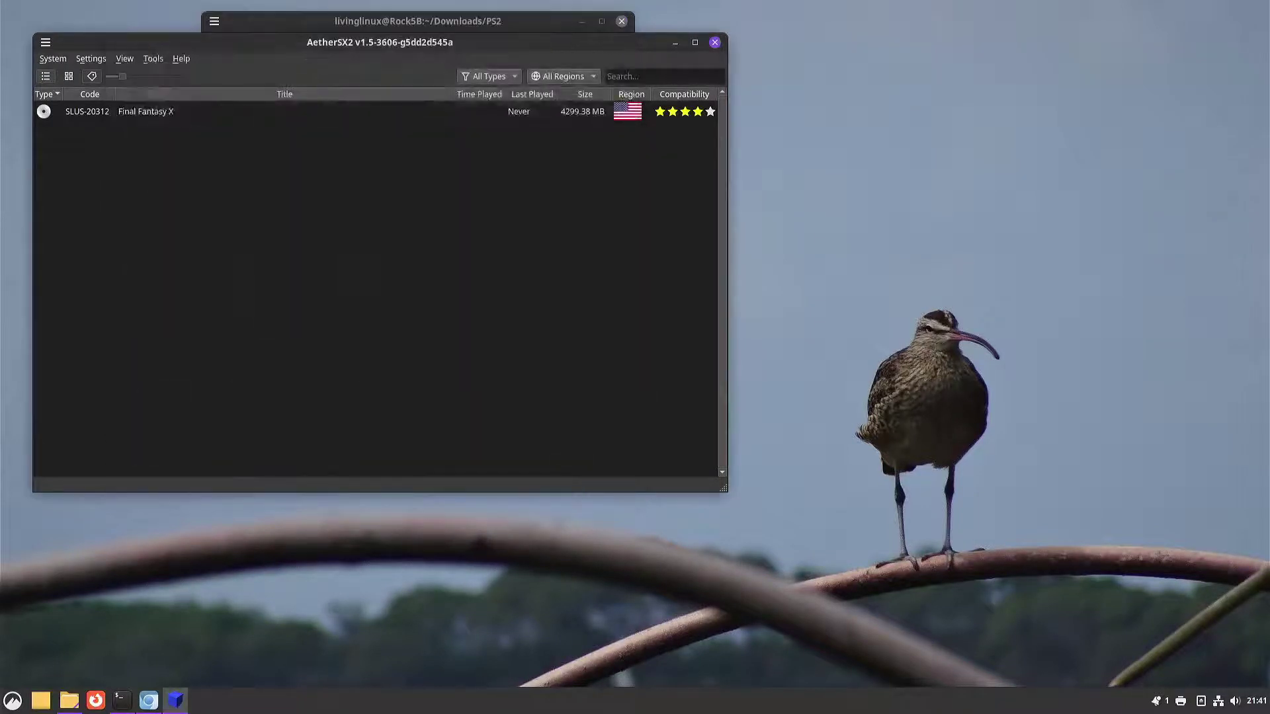
# Try to start Final Fantasy X with the OpenGL renderer, and close the emulator
pyautogui.doubleClick(169, 113)
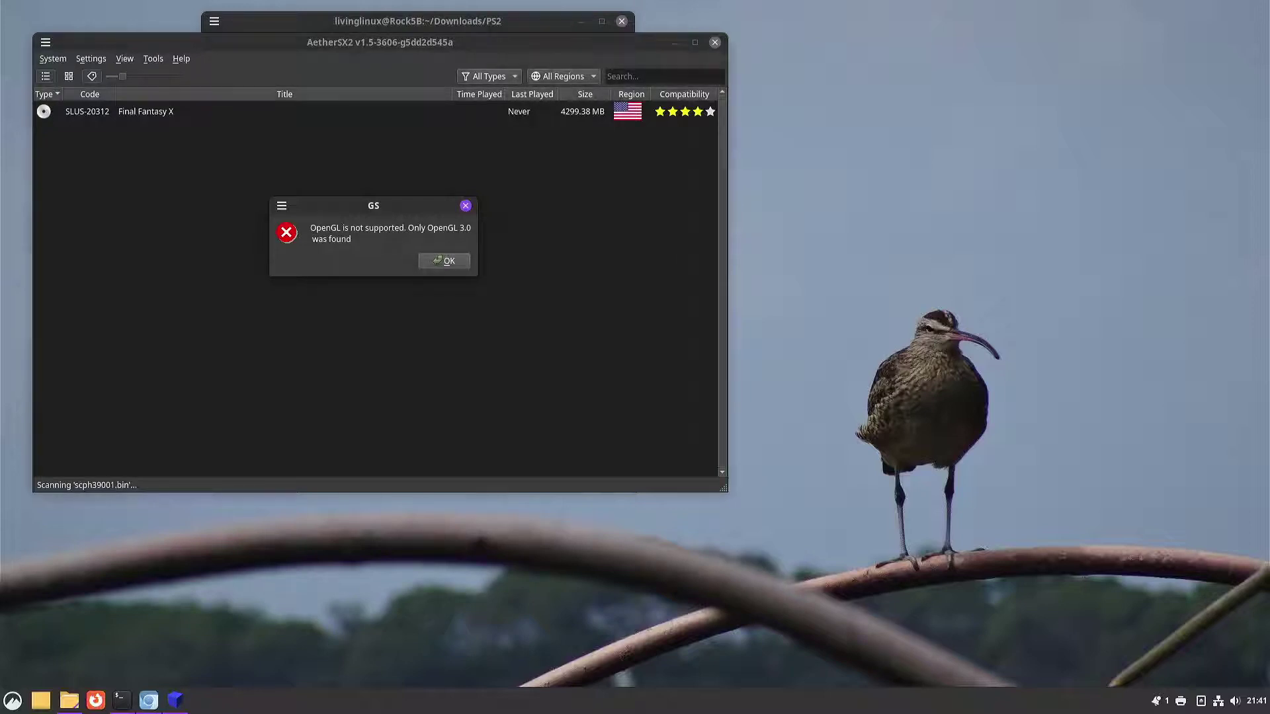
pyautogui.click(461, 264)
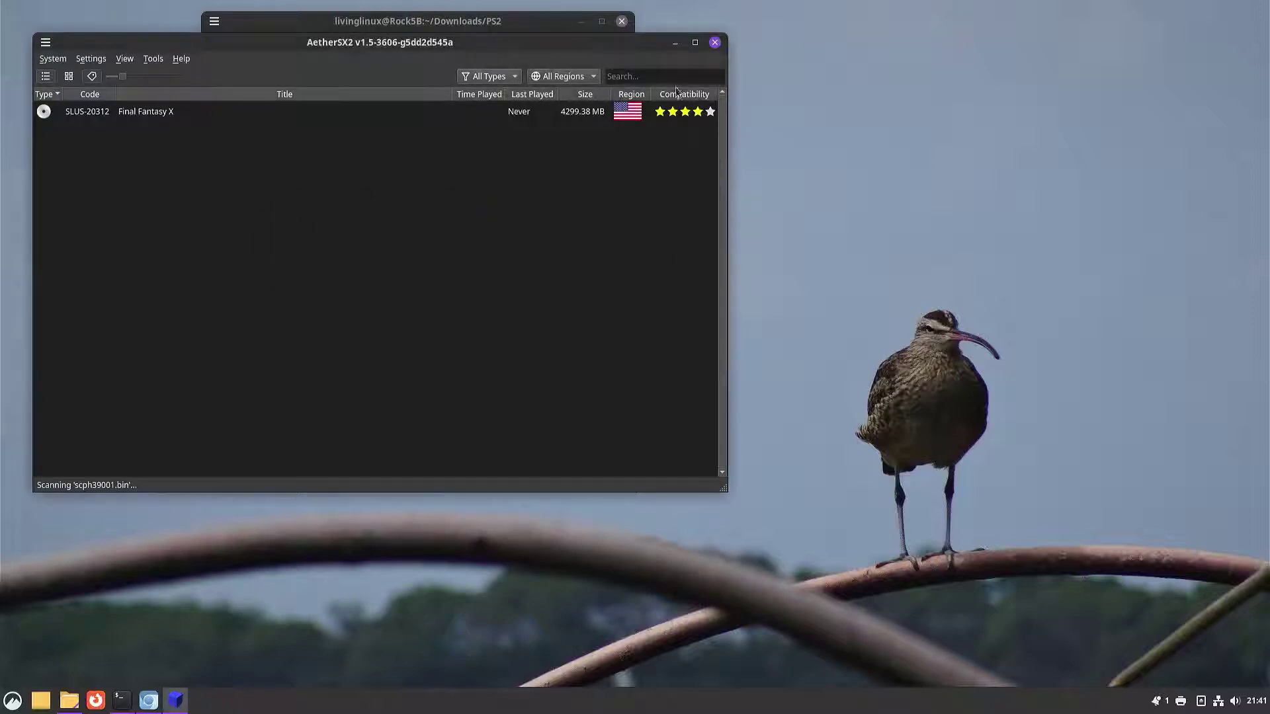
pyautogui.click(715, 43)
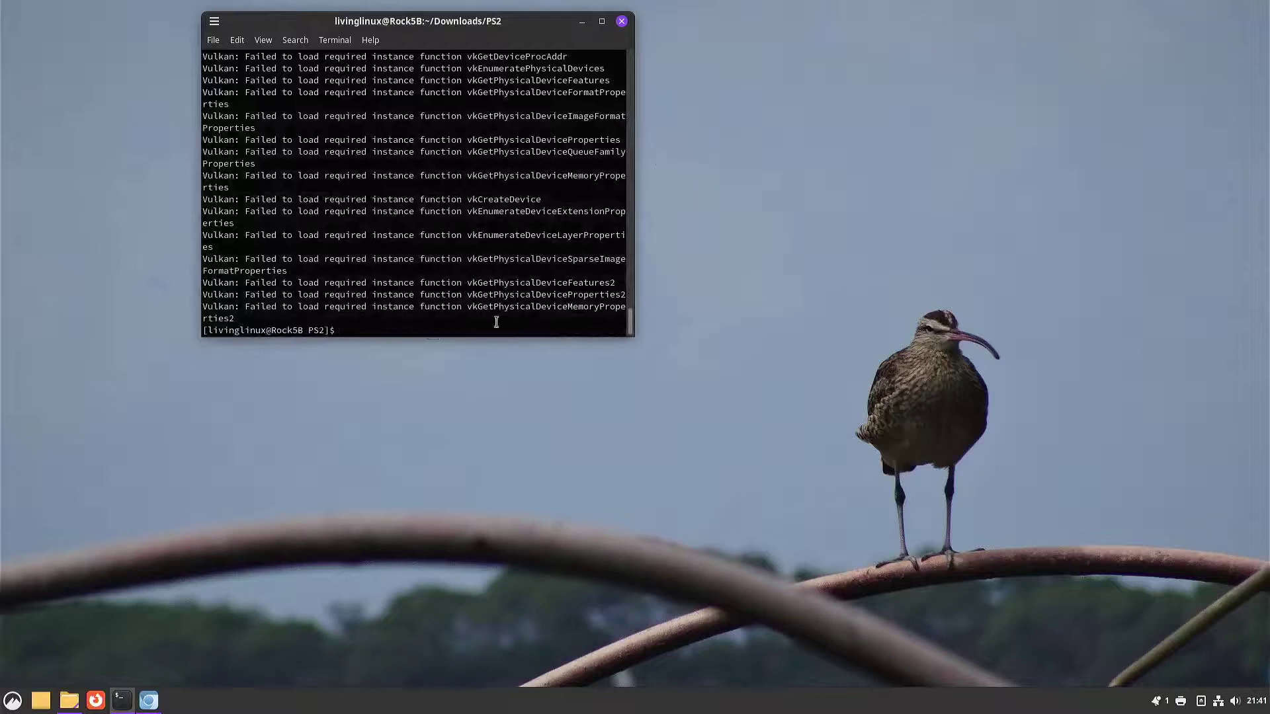
# Run "export PAN_MESA_DEBUG=gl3" in the terminal, and relaunch ./AetherSX2-v1.5-3606.AppImage to start Final Fantasy X
pyautogui.write('export')
pyautogui.write('PAN_MESA_DEBUG=gl3')
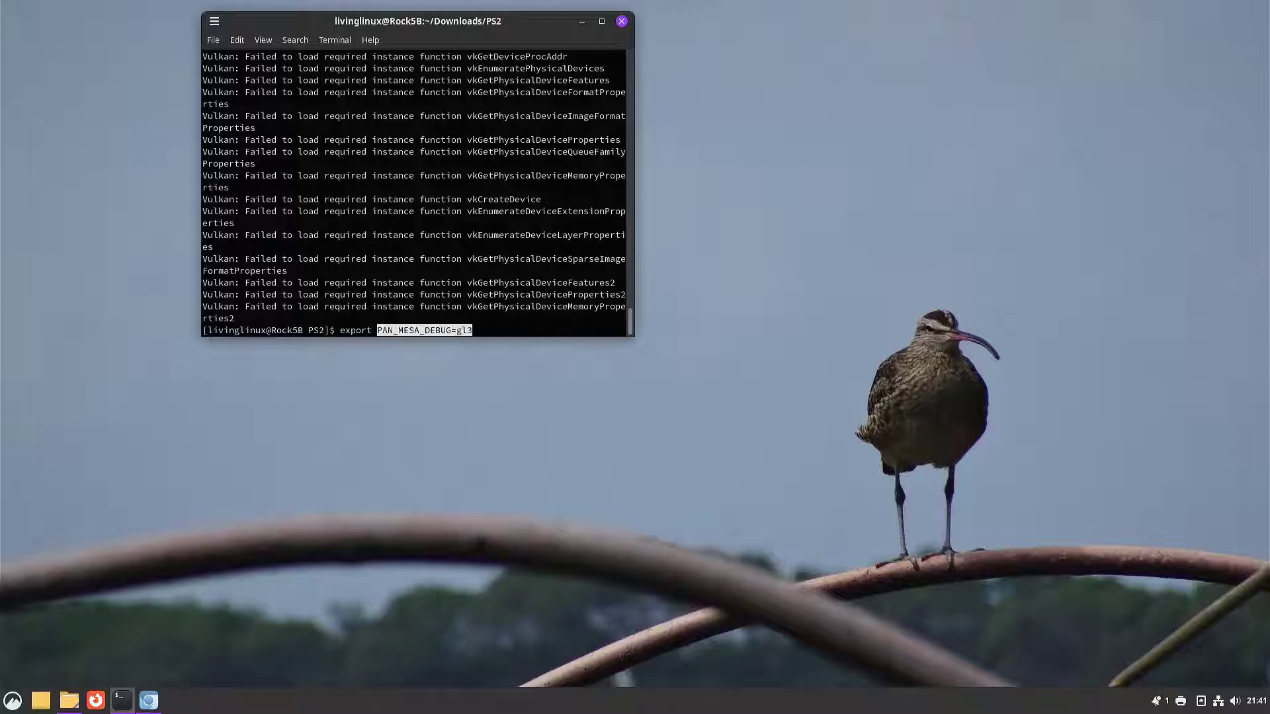
pyautogui.press('Return')
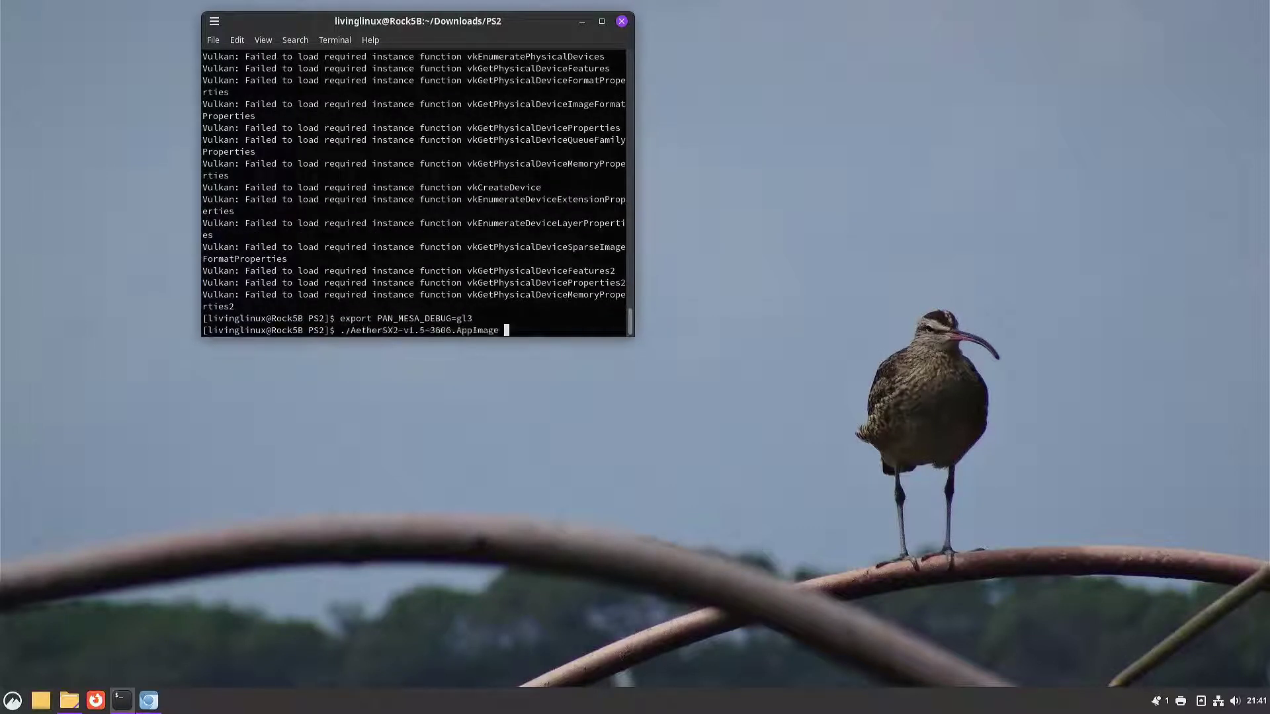
pyautogui.press('Return')
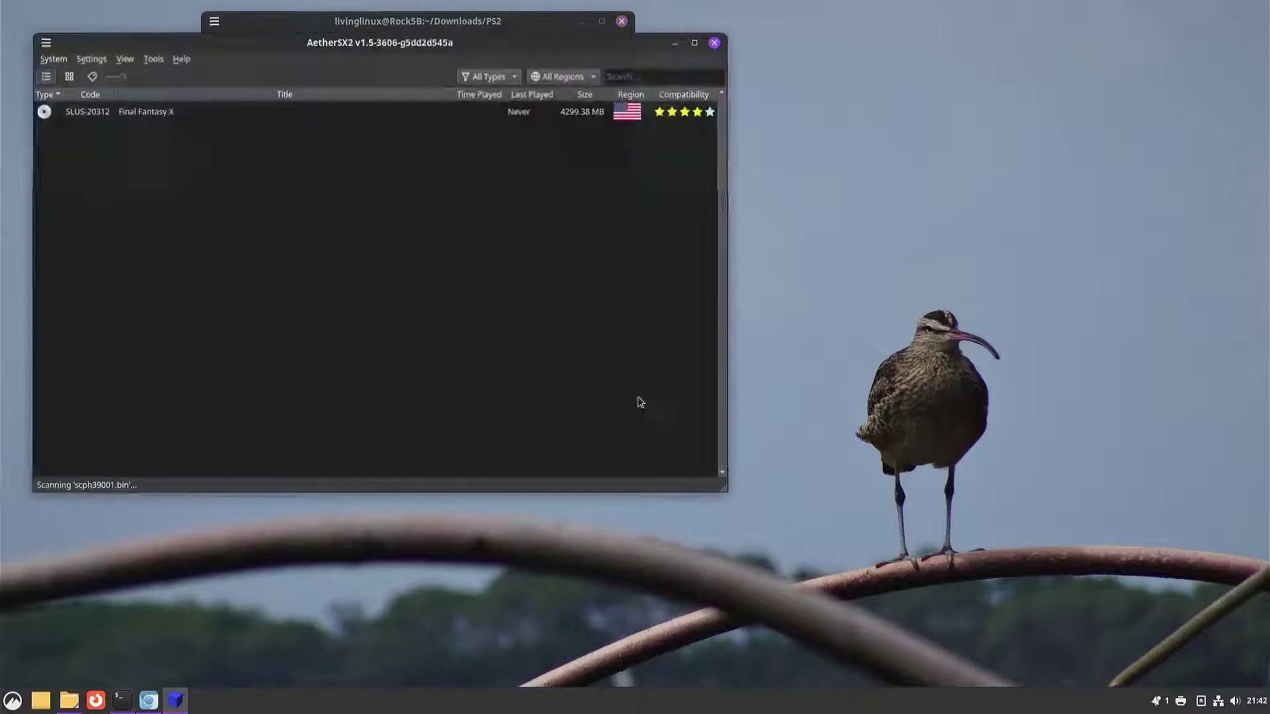
pyautogui.doubleClick(141, 112)
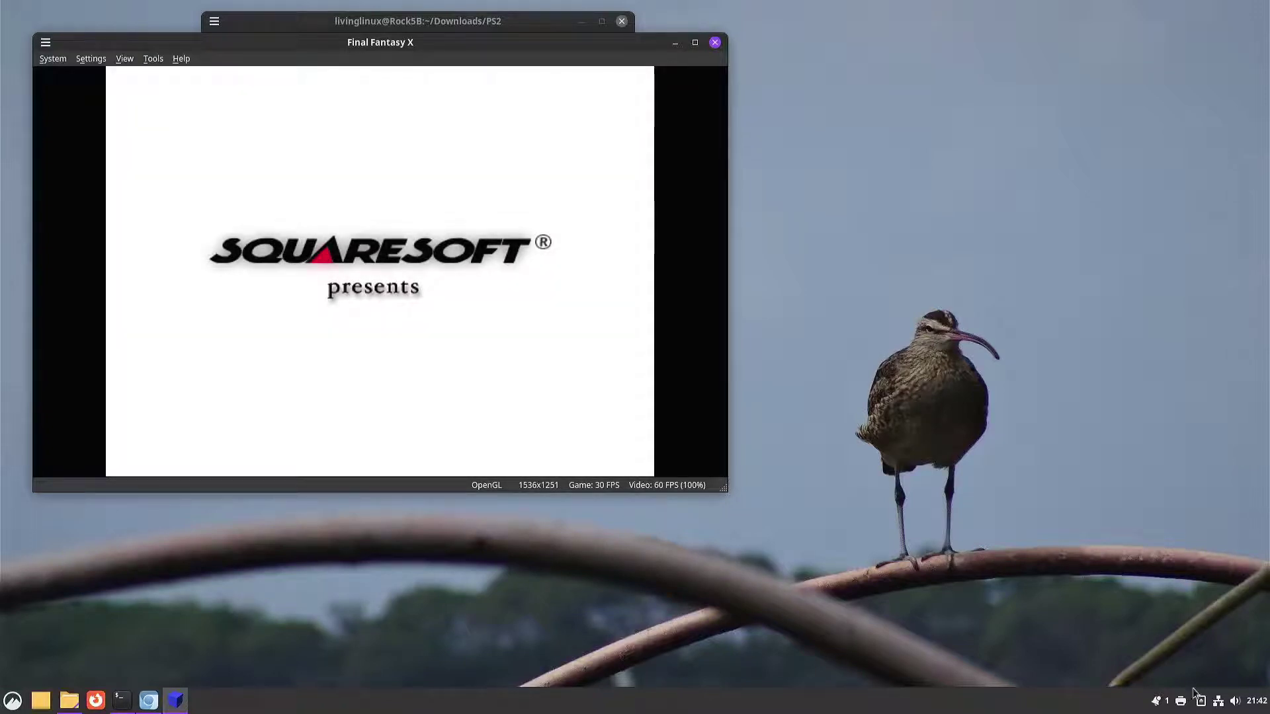
# Open the system sound settings beside the game and try the fourth, third and second Analog Output devices in turn
pyautogui.click(1234, 704)
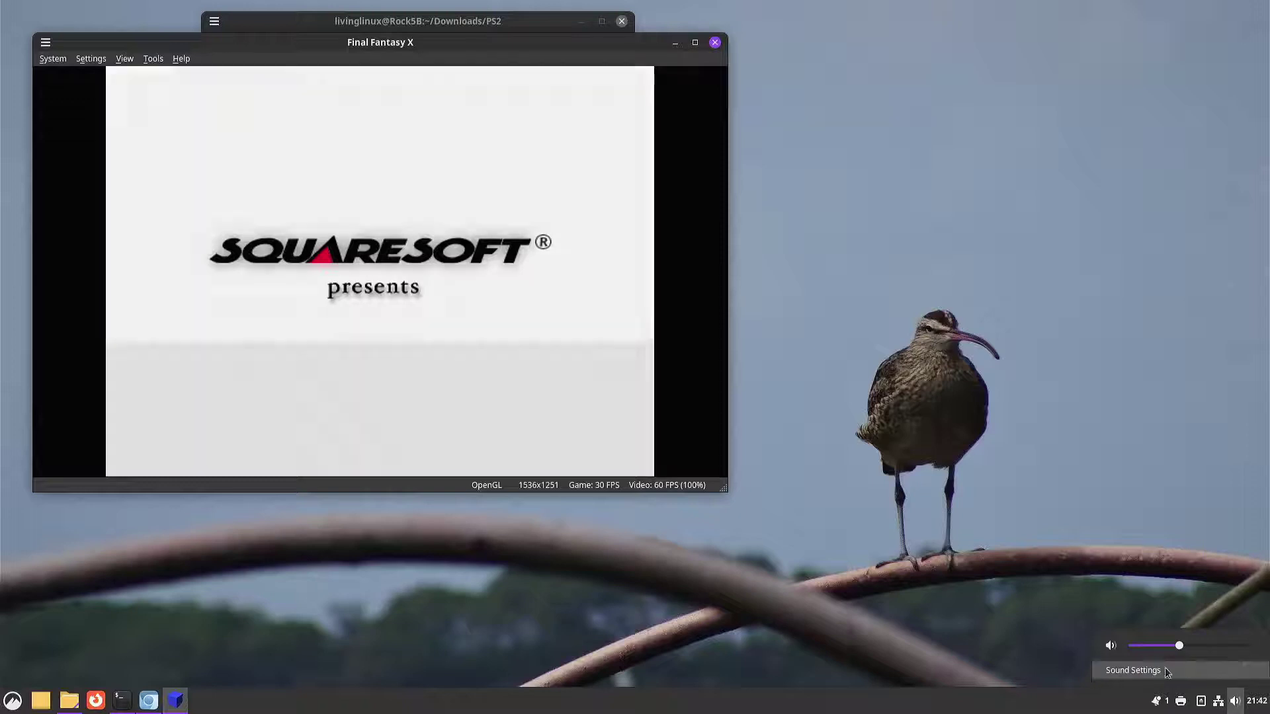
pyautogui.click(1162, 671)
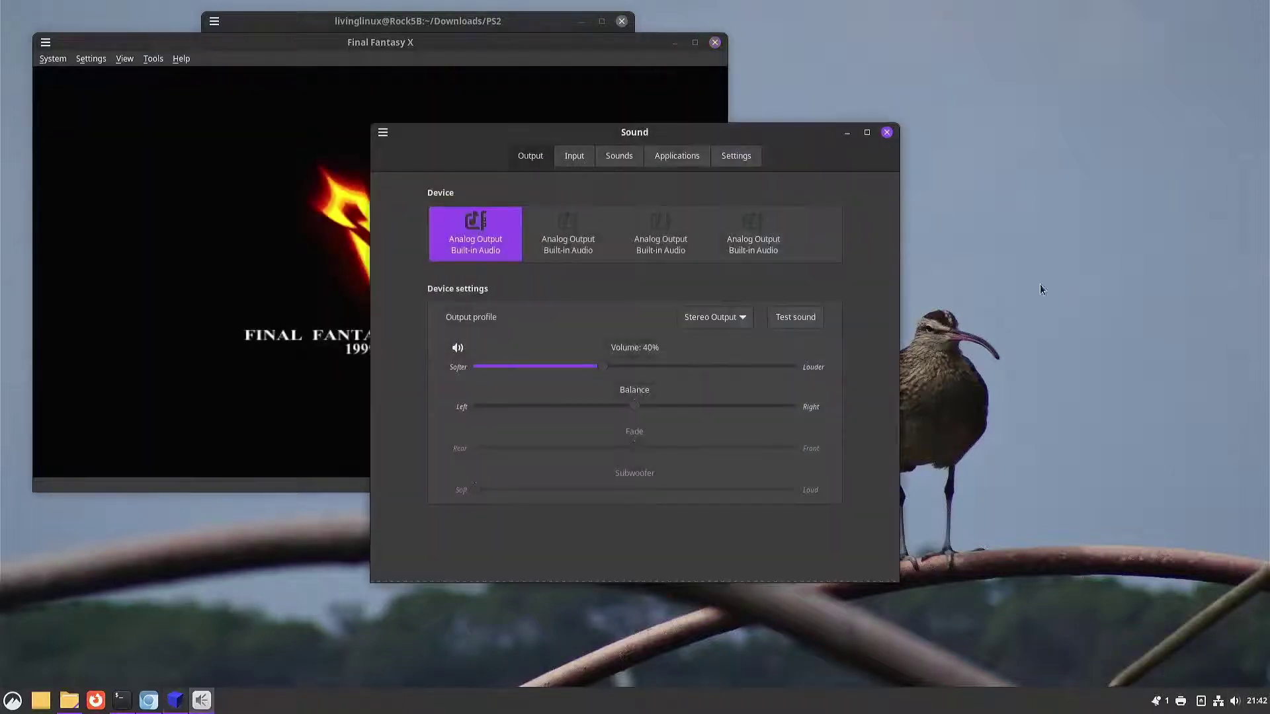
pyautogui.click(763, 242)
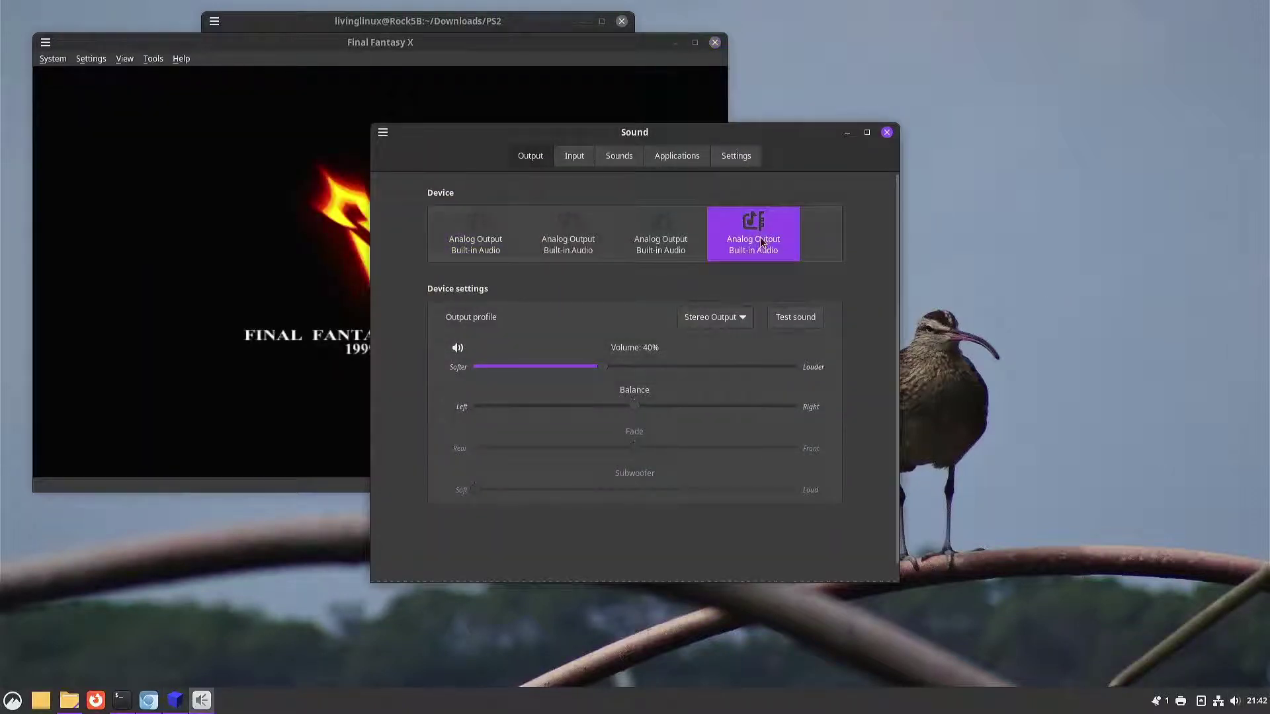
pyautogui.click(662, 242)
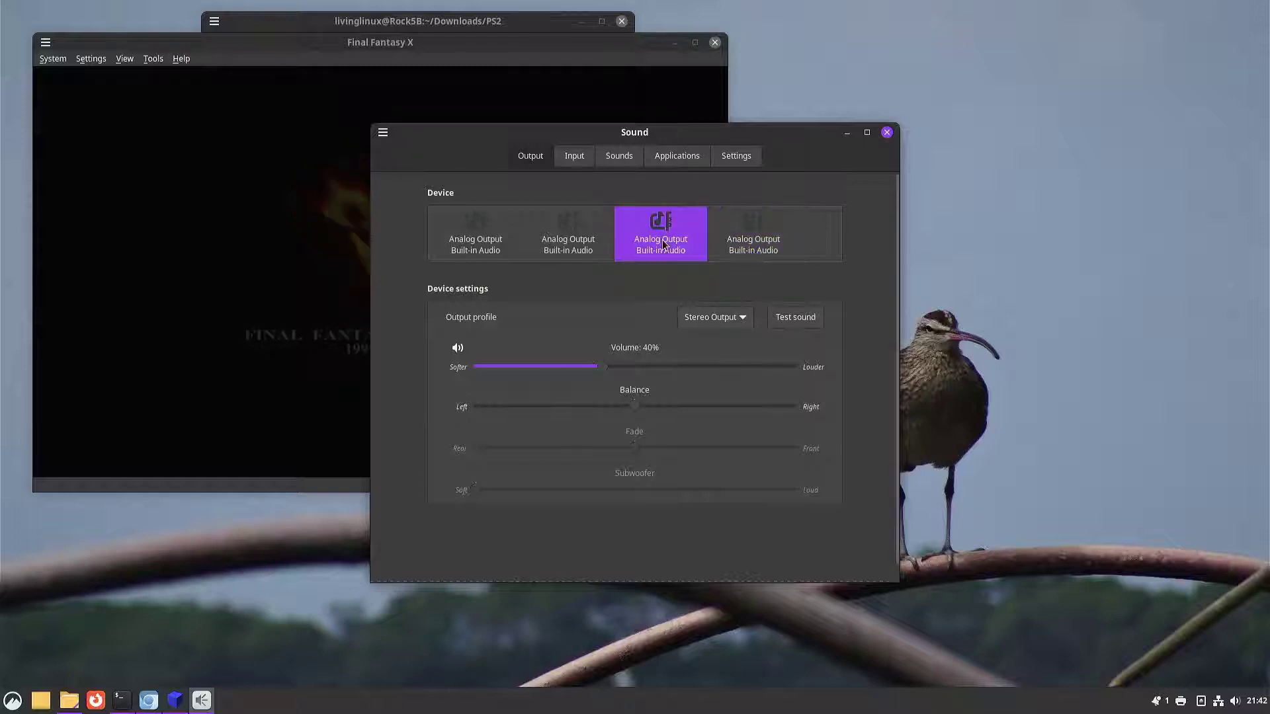
pyautogui.click(561, 243)
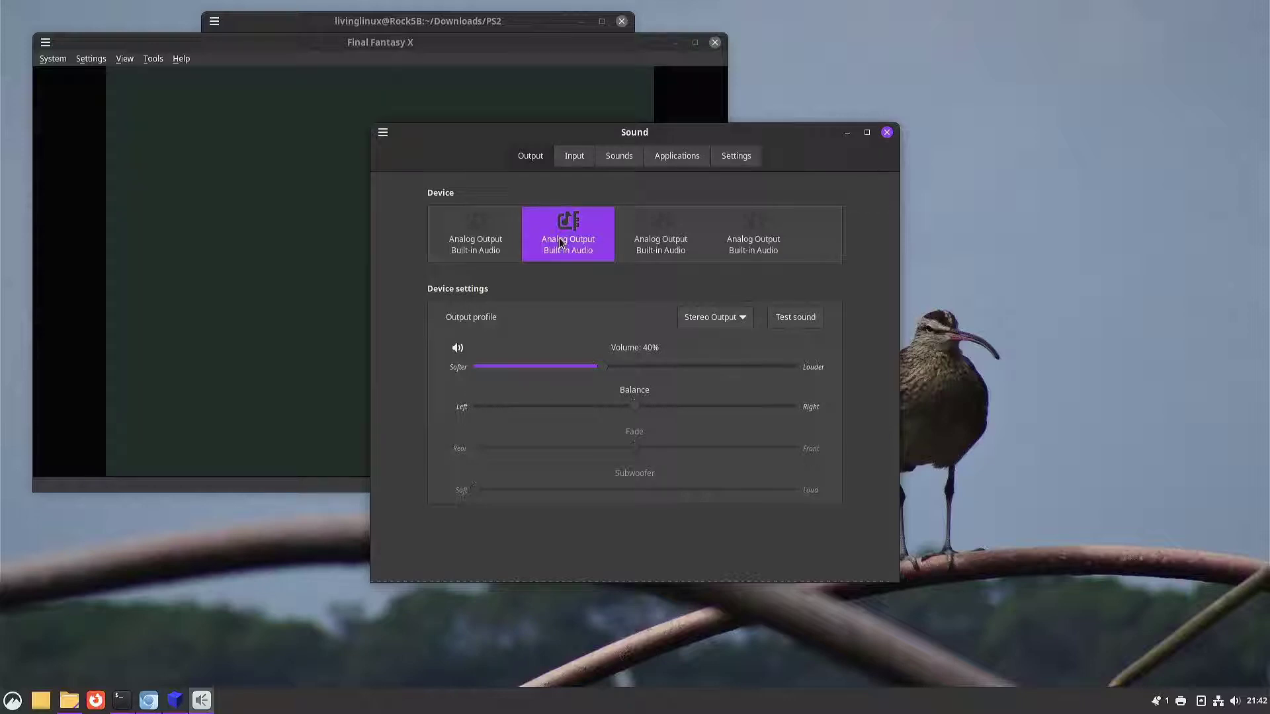
pyautogui.moveTo(793, 138); pyautogui.dragTo(1155, 209)
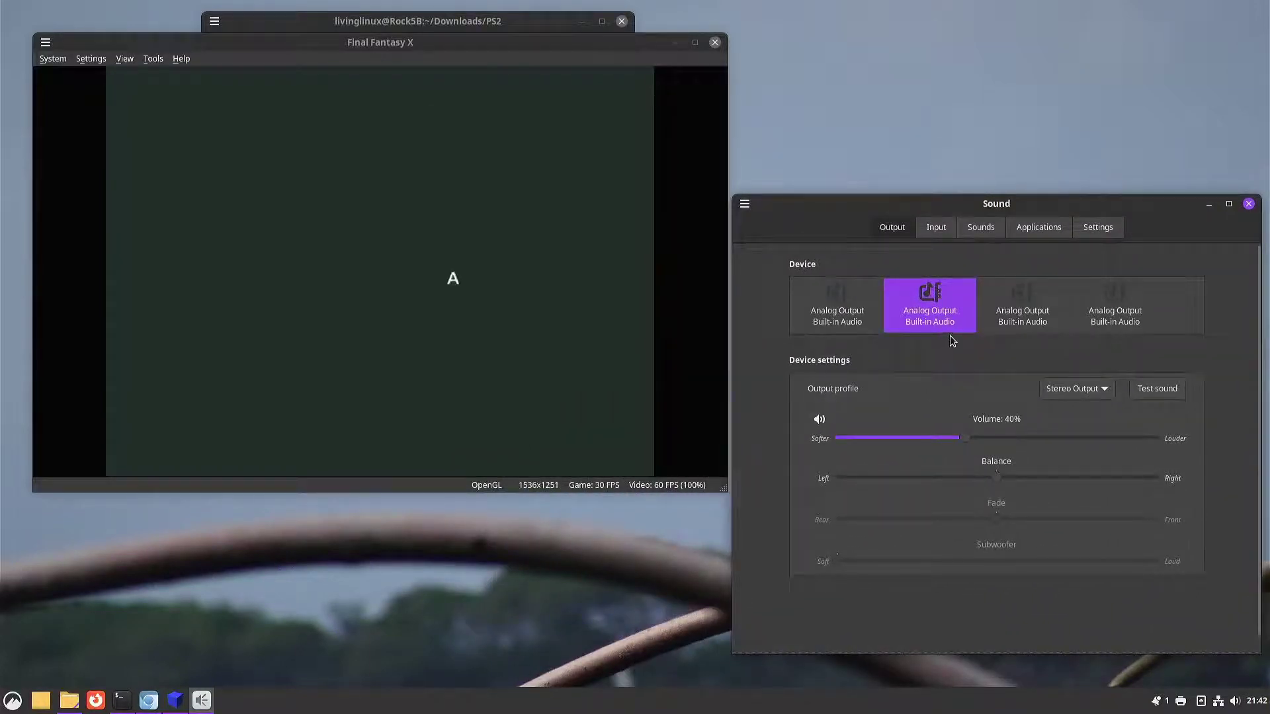
# Select the fourth Analog Output device, raise its volume to 100% and close the sound settings
pyautogui.click(1122, 314)
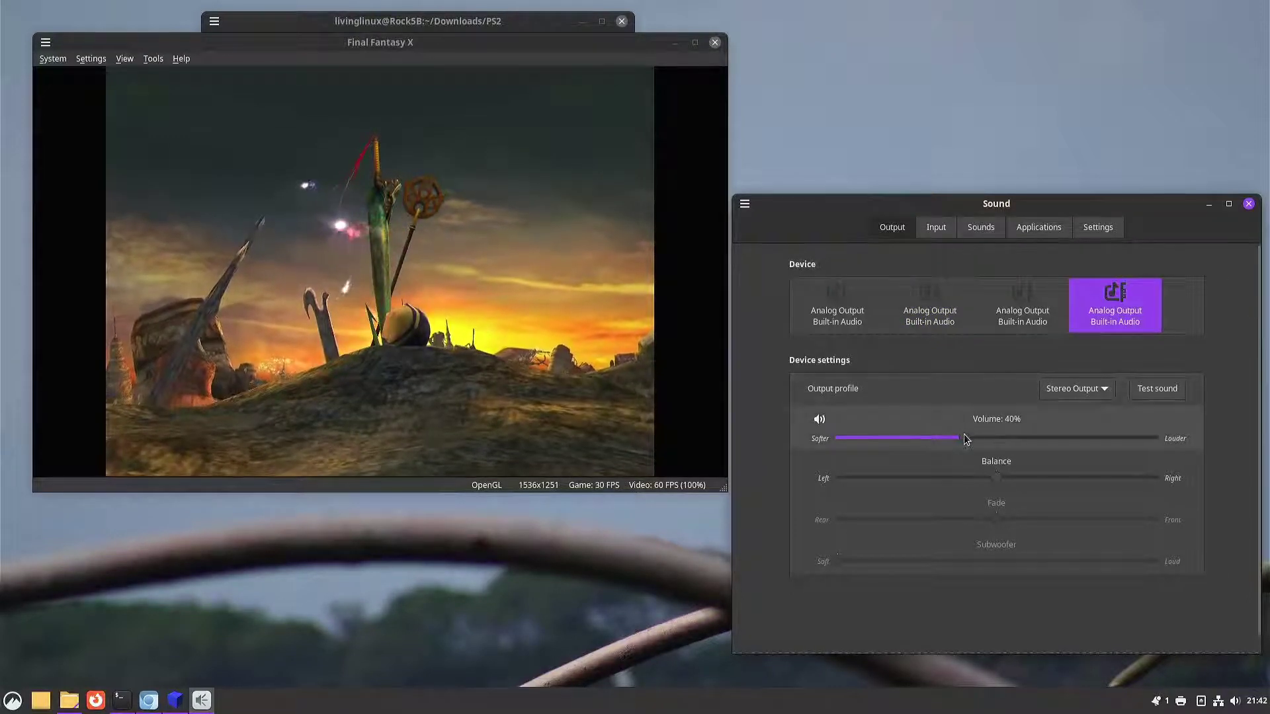
pyautogui.moveTo(964, 439); pyautogui.dragTo(1159, 437)
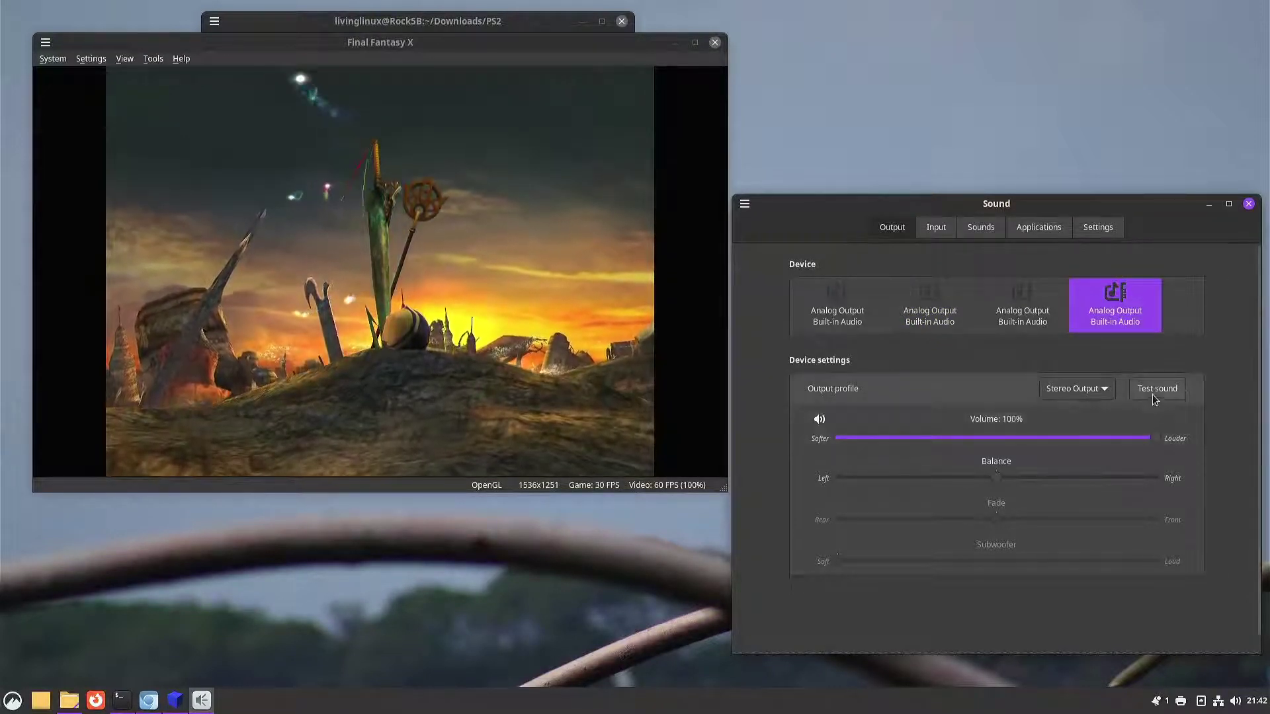
pyautogui.click(1248, 205)
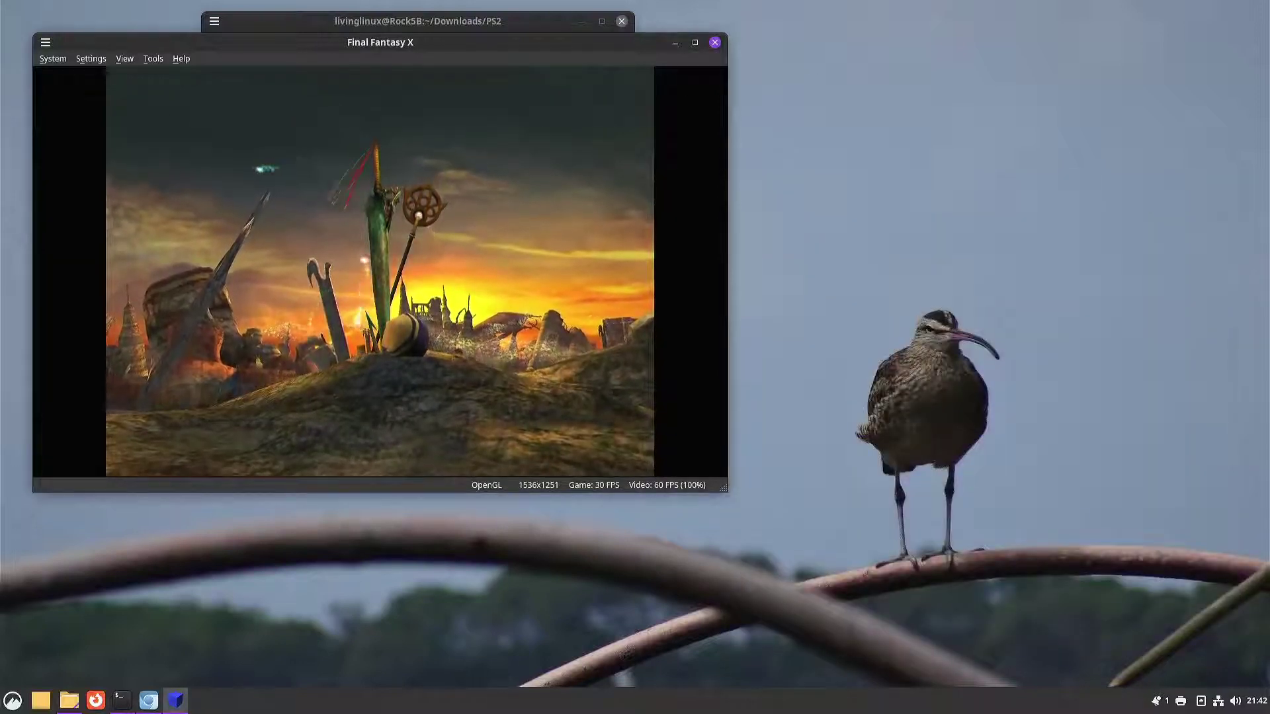
# Maximize the game window and automatically map Controller Port 1 to SDL-0 (PS4 Controller) in the controller settings
pyautogui.click(694, 43)
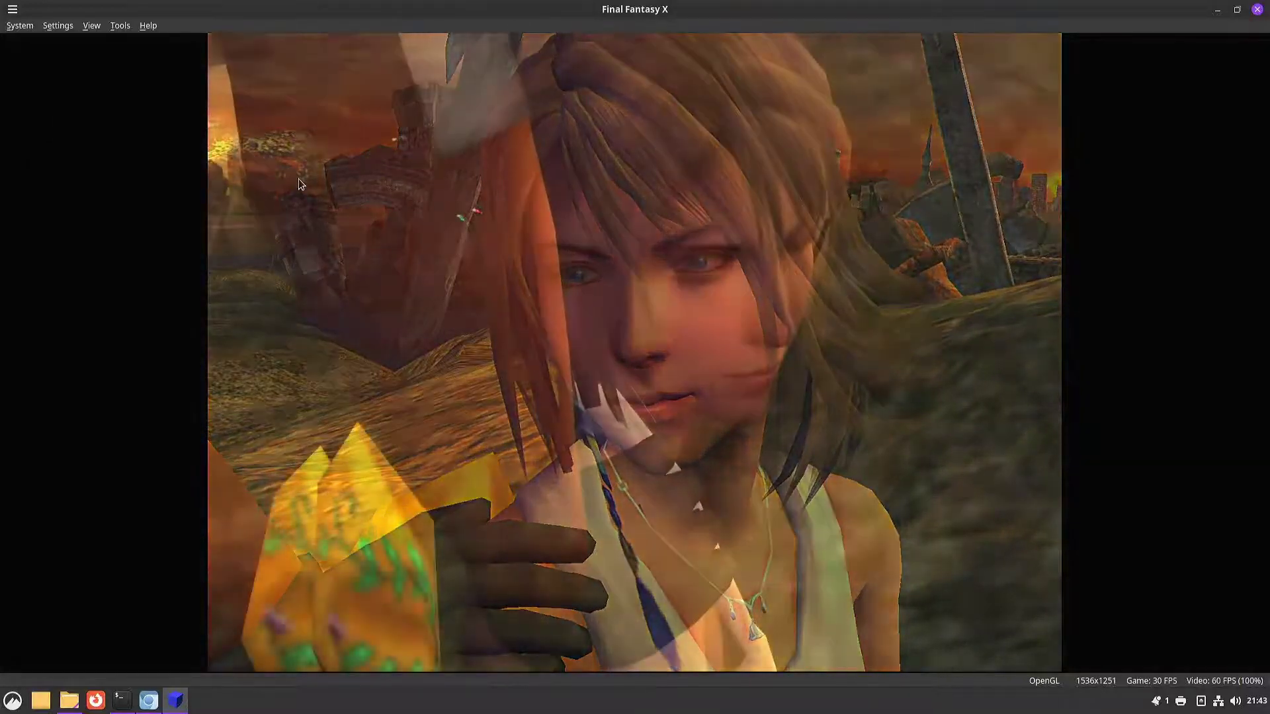
pyautogui.click(61, 26)
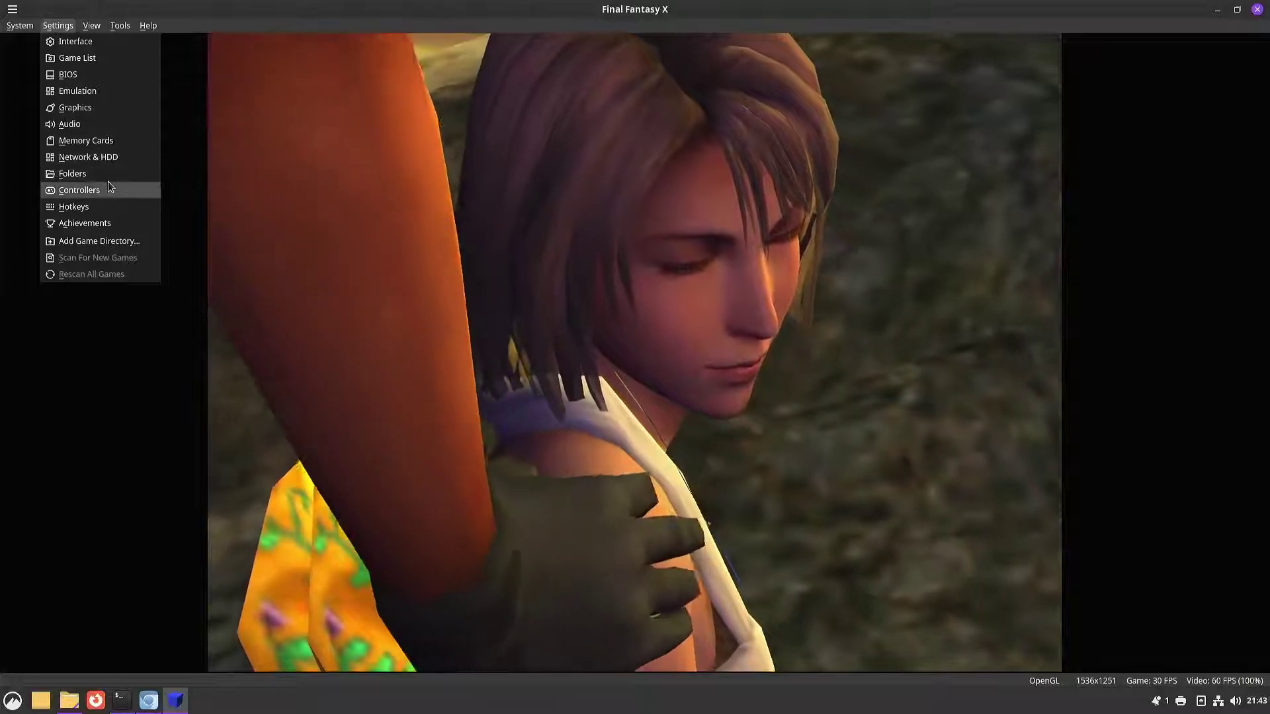
pyautogui.click(112, 189)
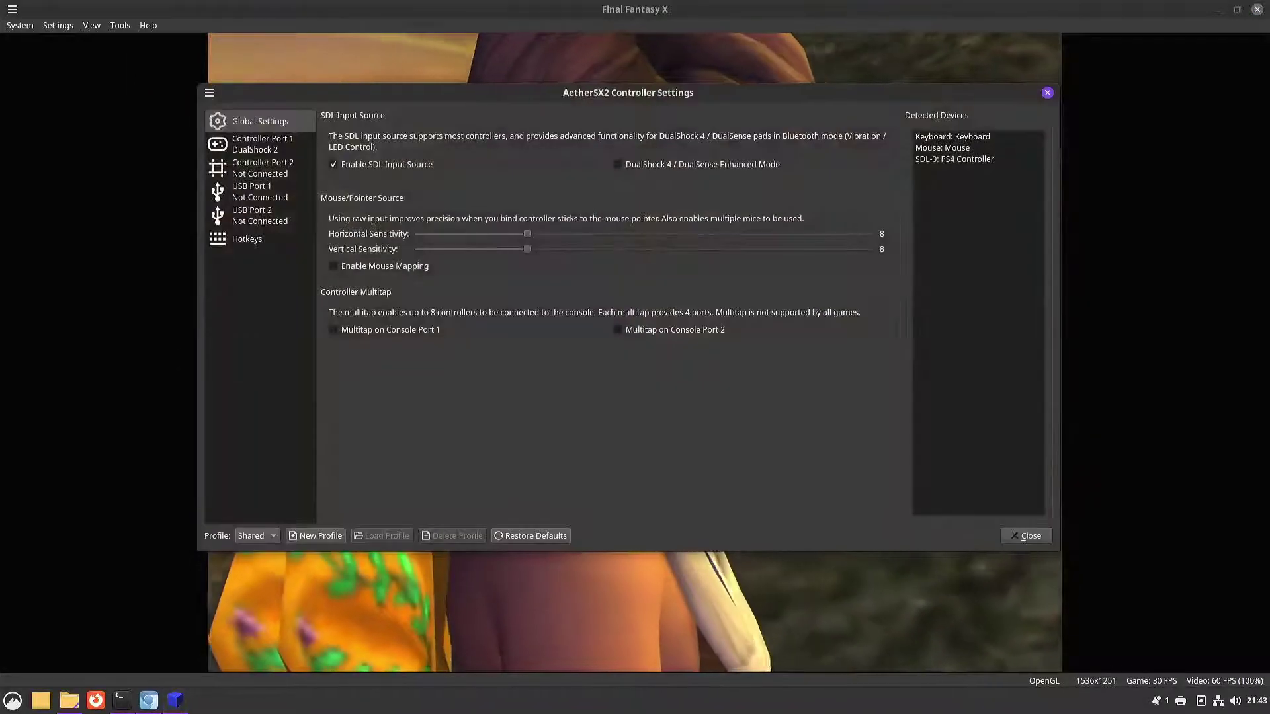
pyautogui.click(279, 156)
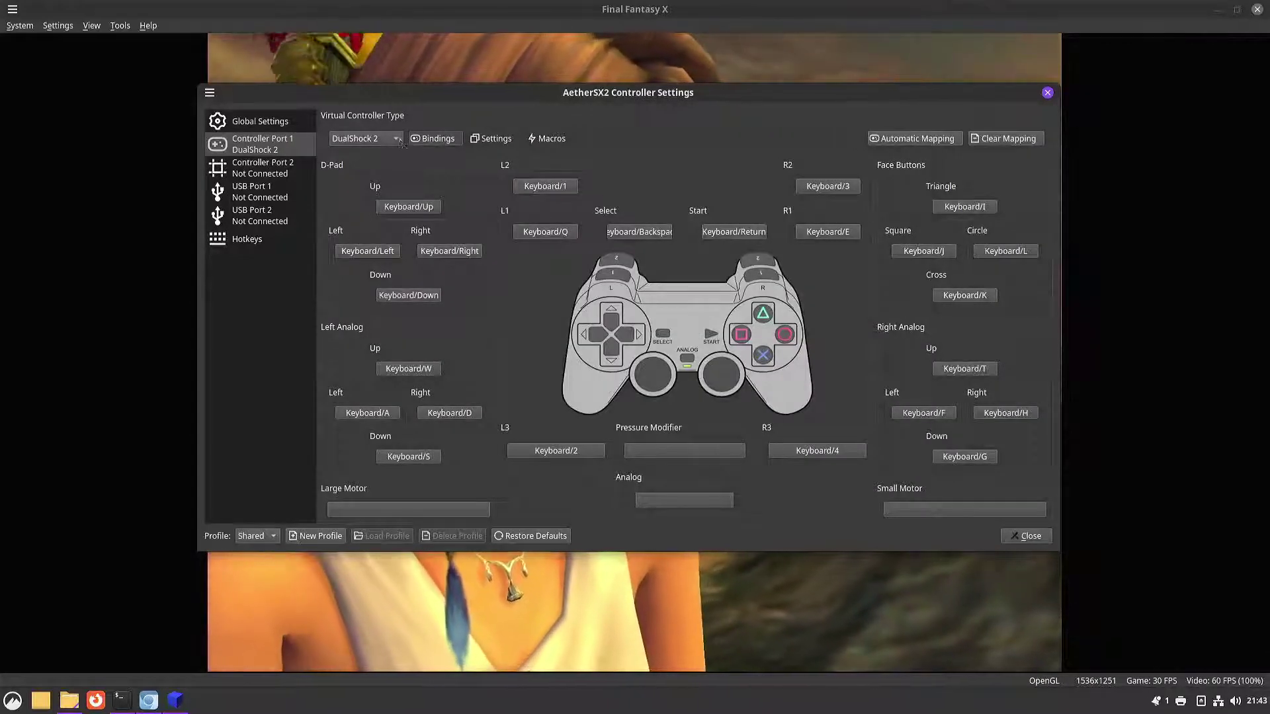
pyautogui.click(927, 142)
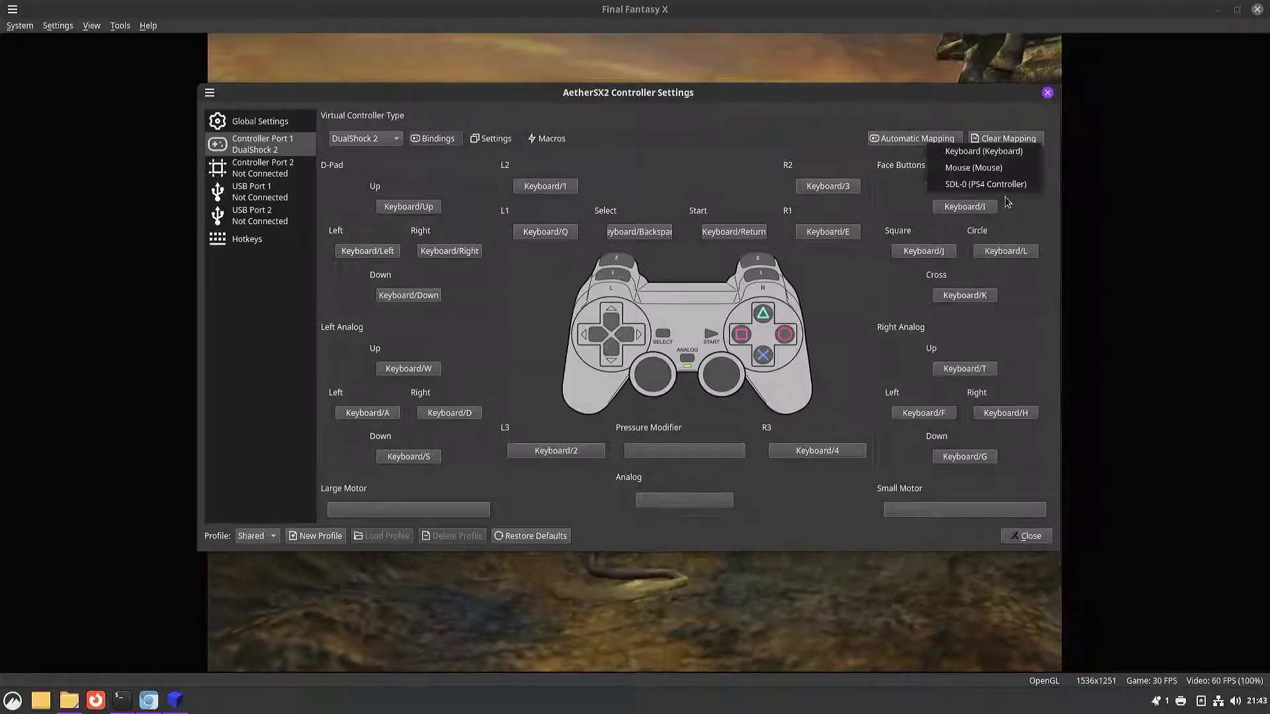
pyautogui.click(986, 184)
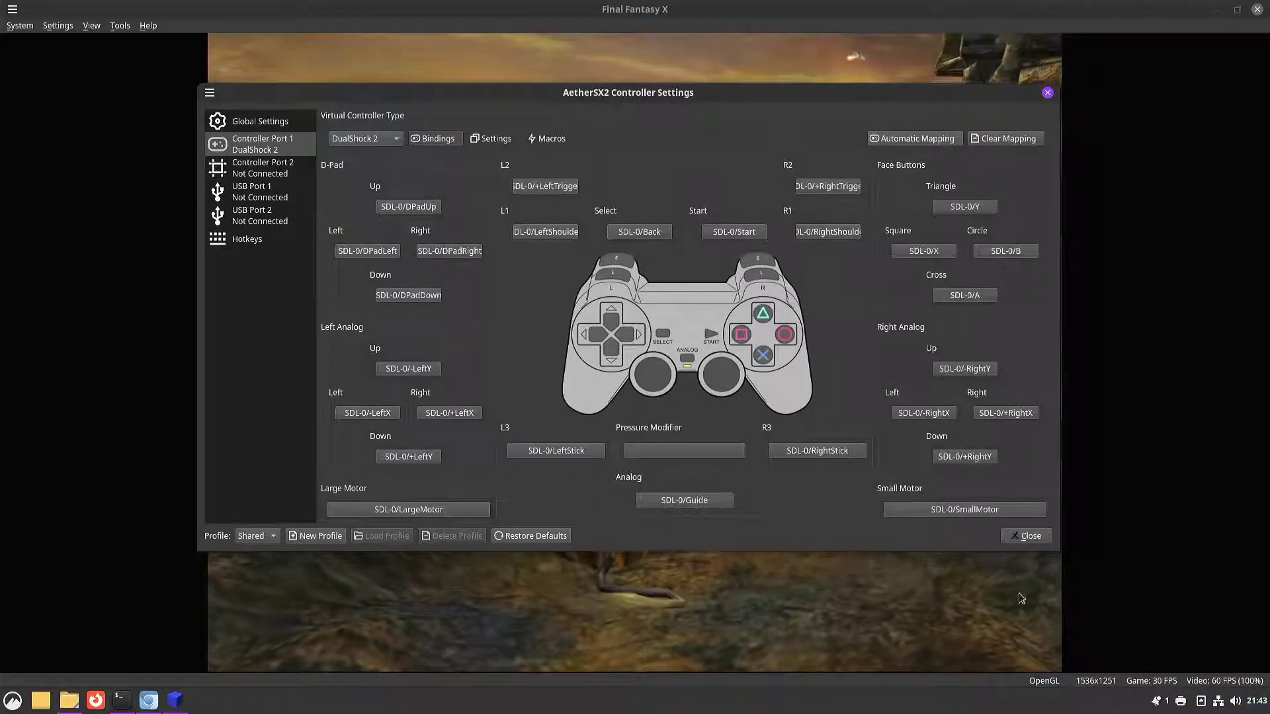
pyautogui.click(1029, 536)
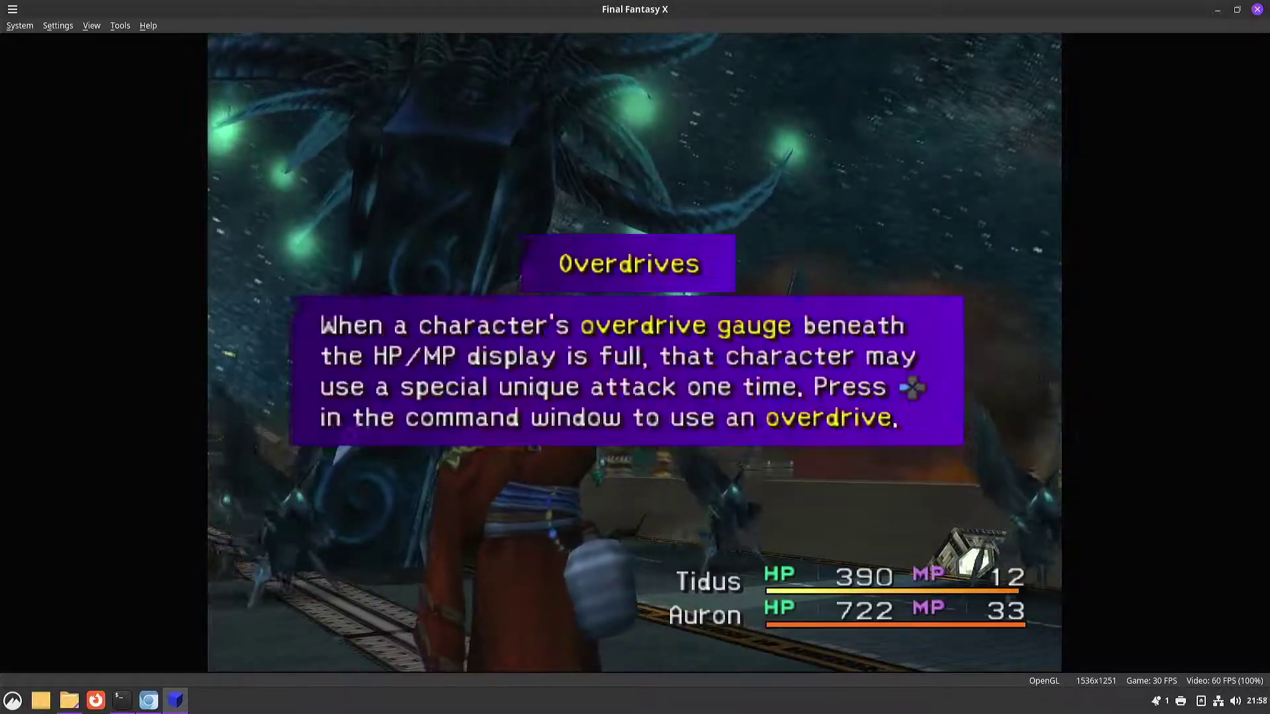
# Set the graphics internal resolution to 2x Native (~720p) and close the settings
pyautogui.click(58, 25)
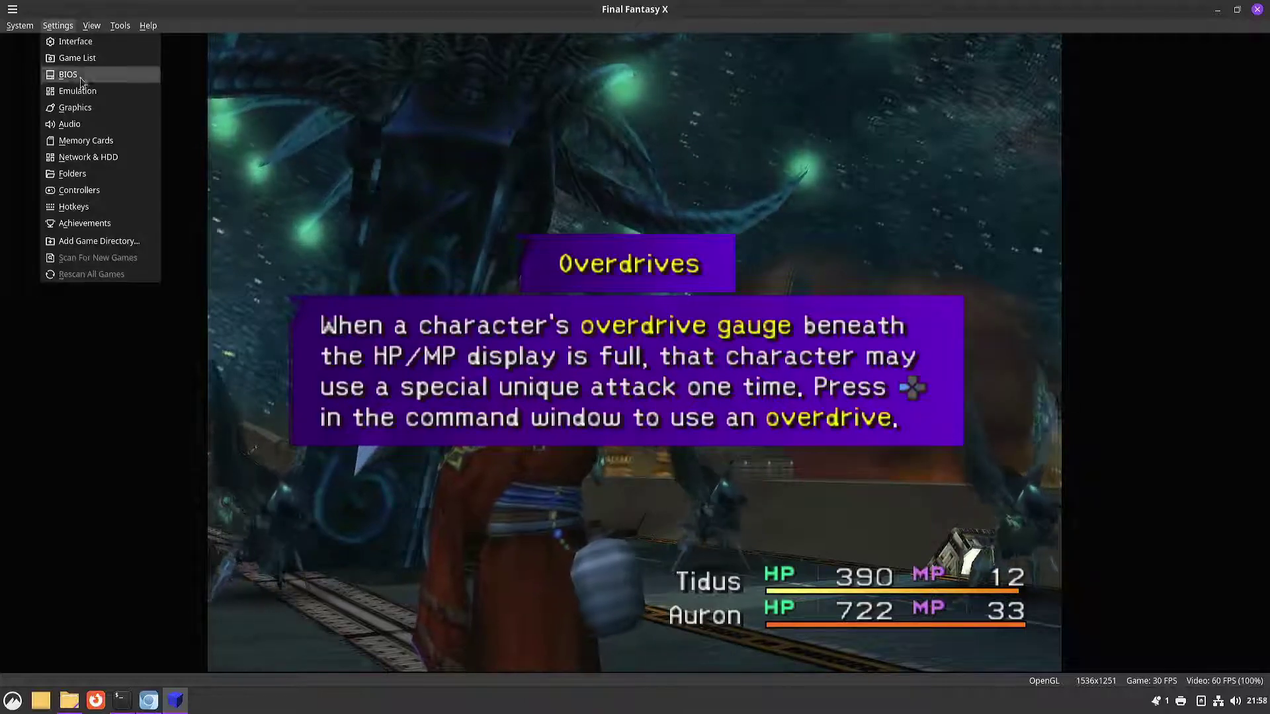
pyautogui.click(96, 108)
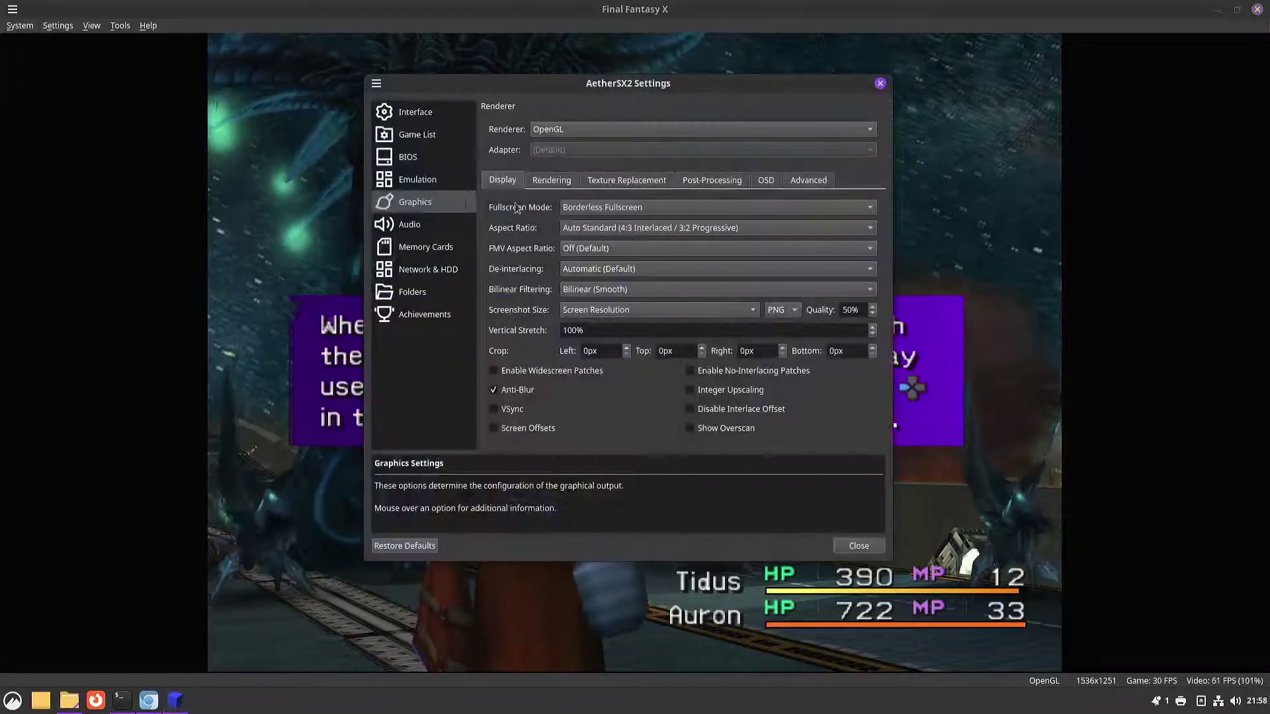
pyautogui.click(550, 180)
pyautogui.click(615, 208)
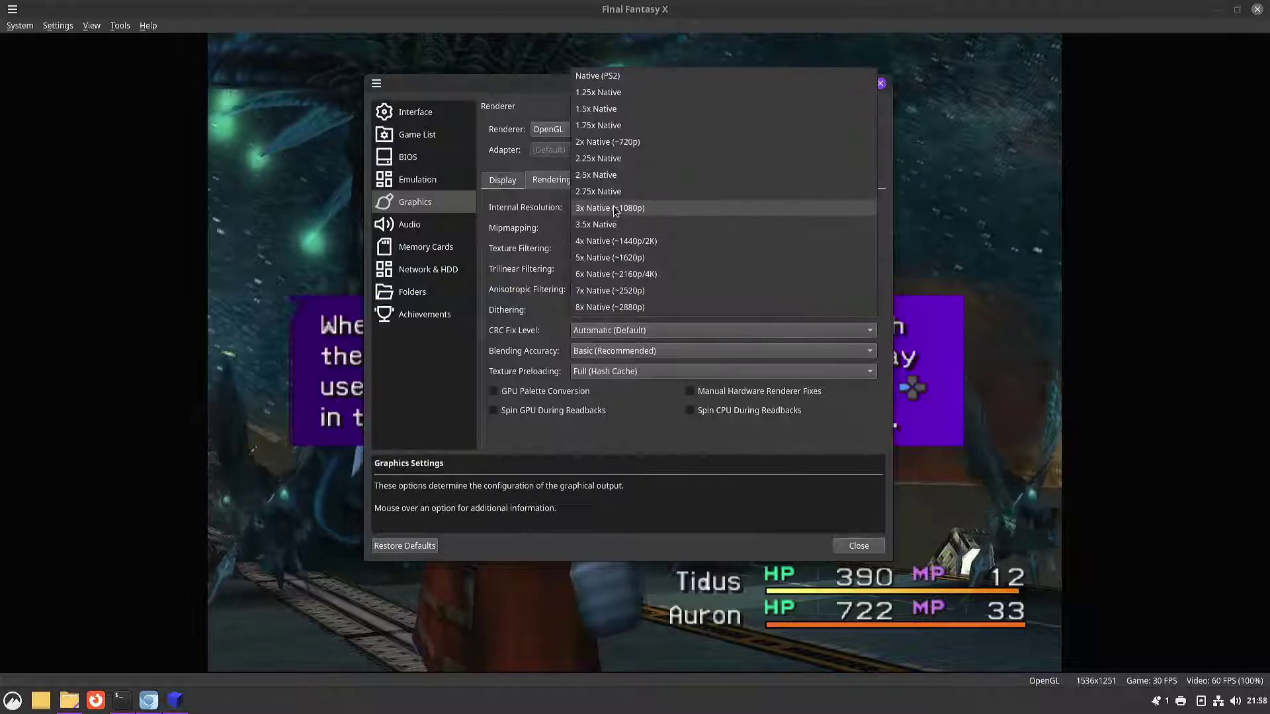
pyautogui.click(607, 142)
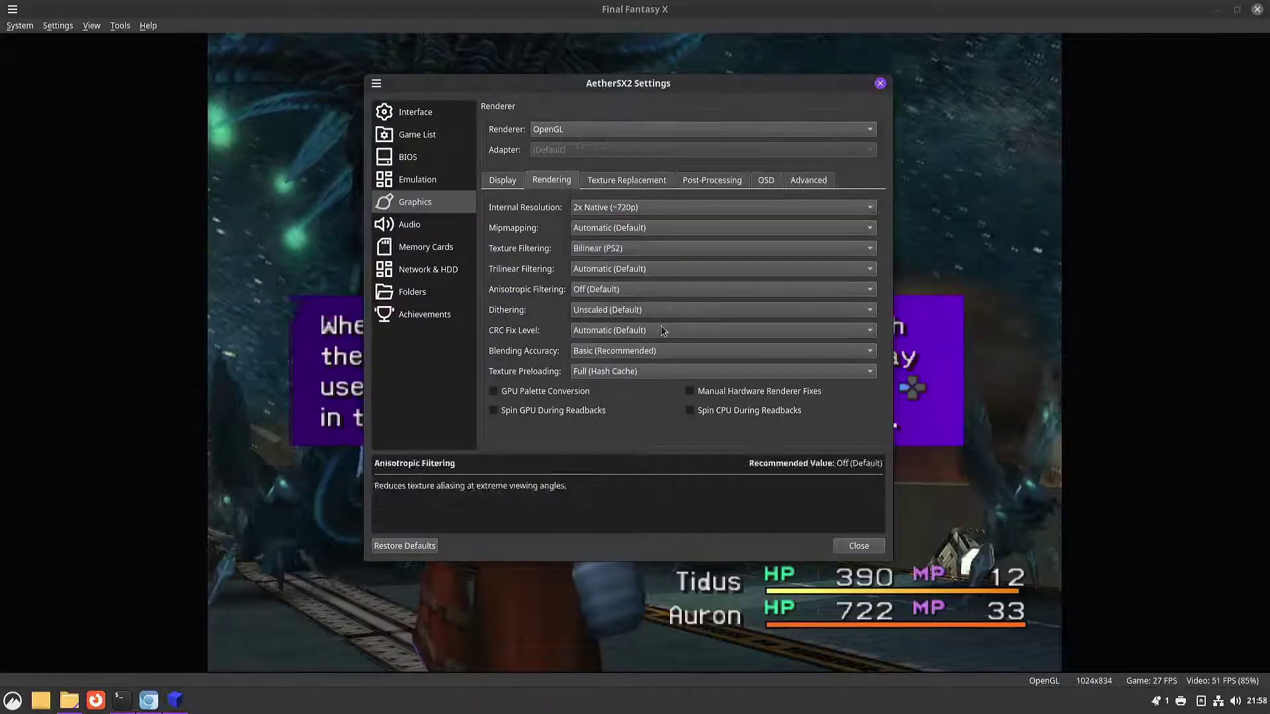
pyautogui.click(850, 548)
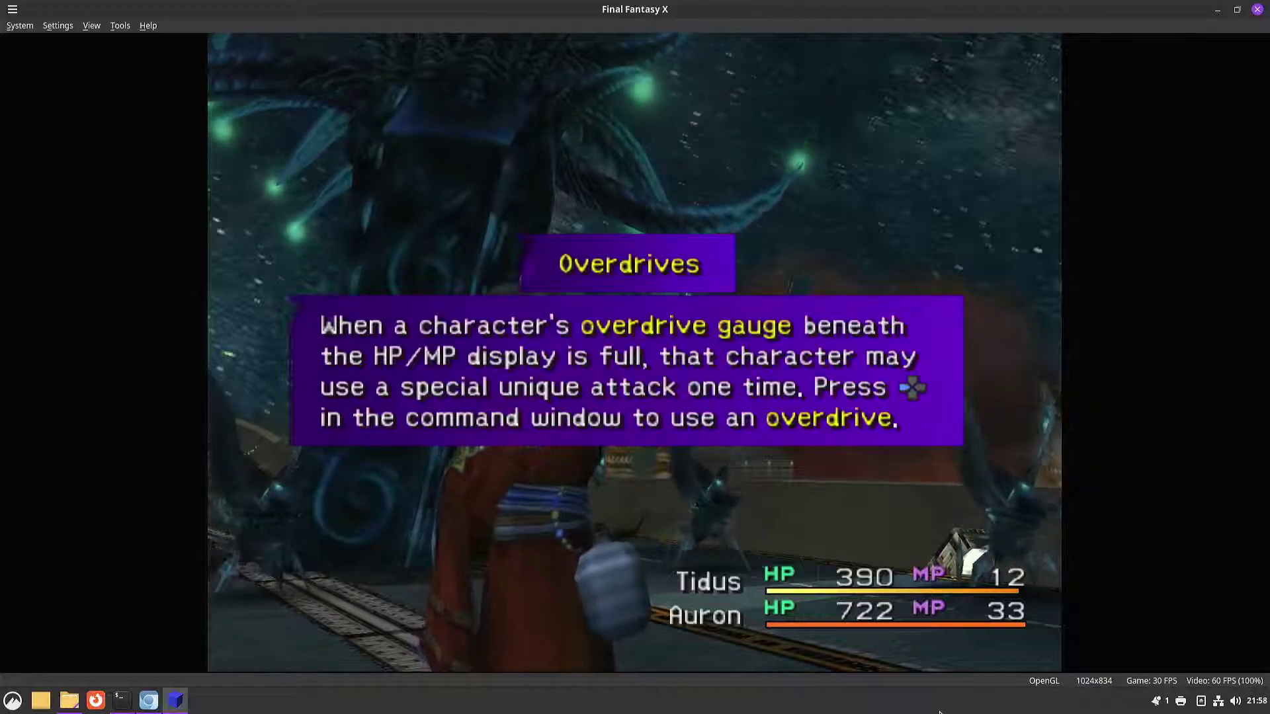
# Dismiss the Overdrives tutorial message and use Auron's Dragon Fang overdrive, entering its command sequence in time
pyautogui.press('Return')
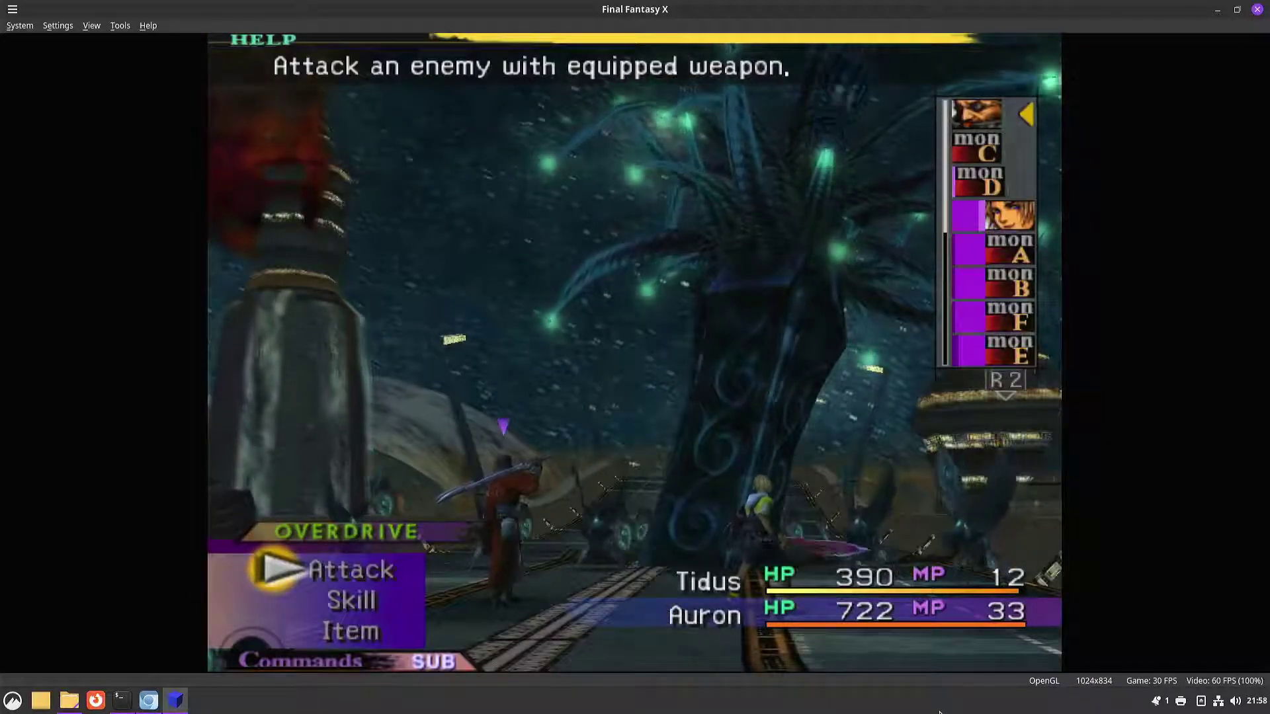
pyautogui.press('Left')
pyautogui.press('Return')
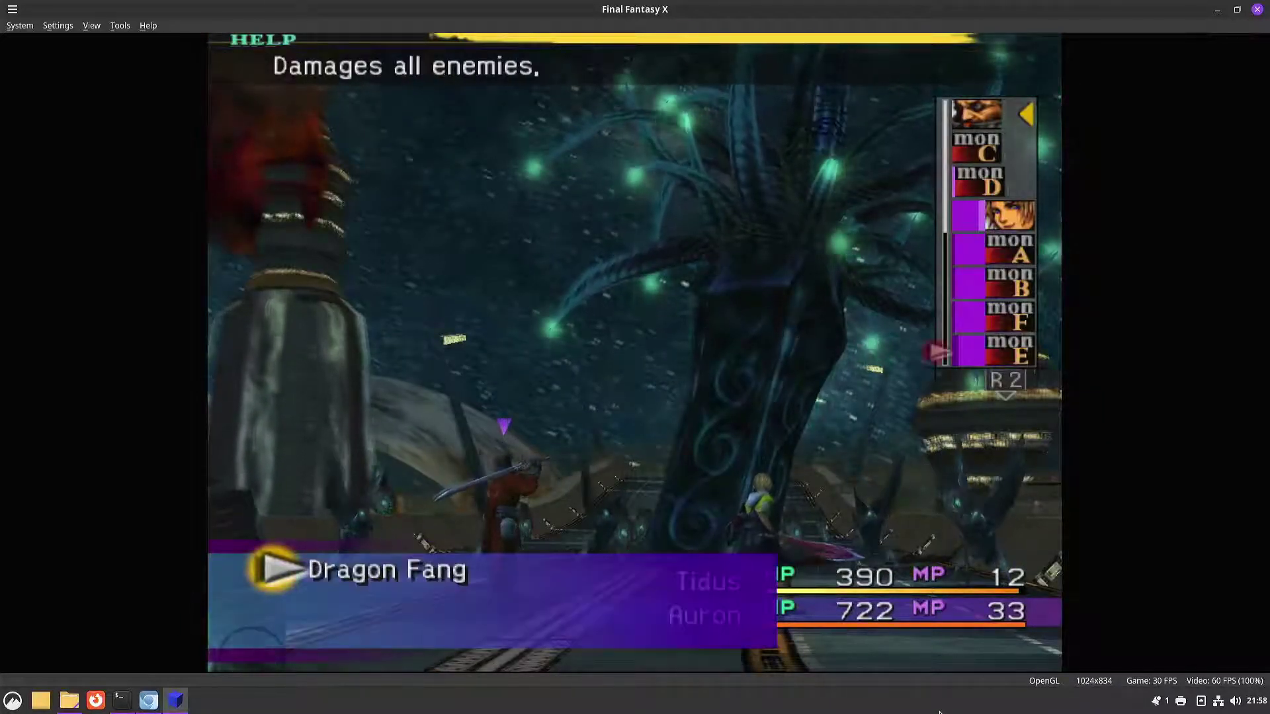
pyautogui.press('Return')
pyautogui.press('Return')
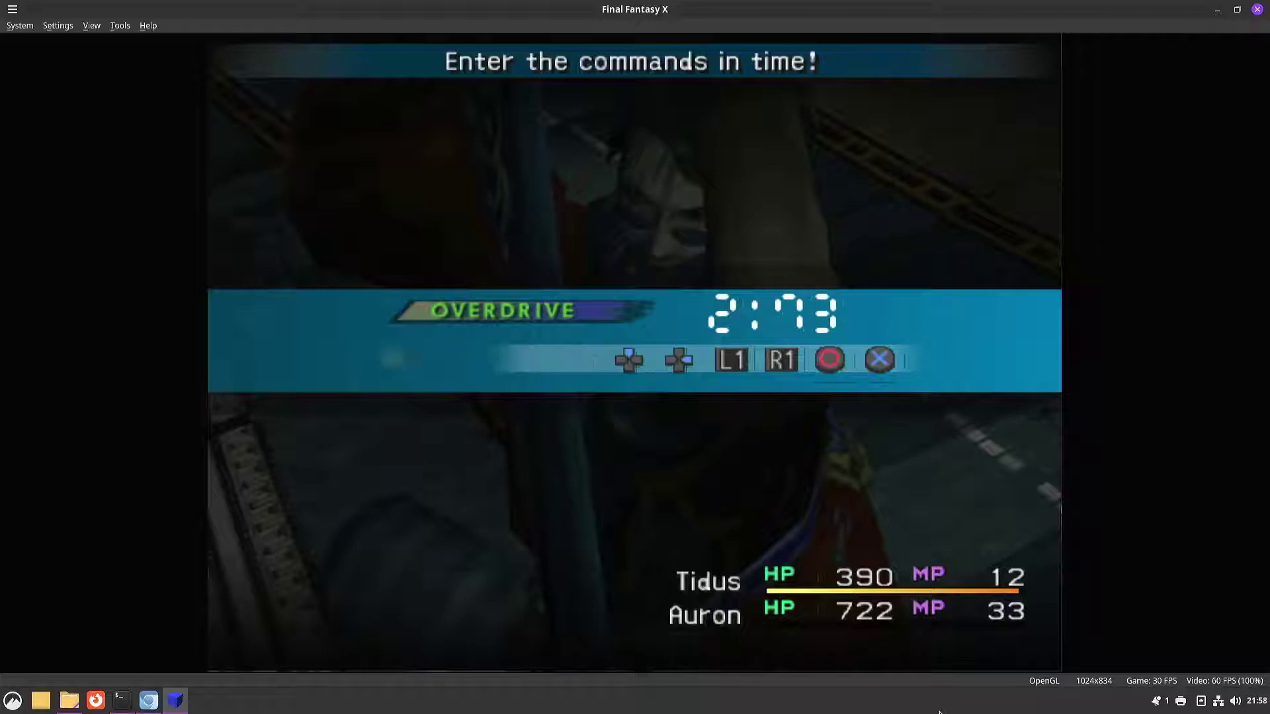
pyautogui.press('l')
pyautogui.press('k')
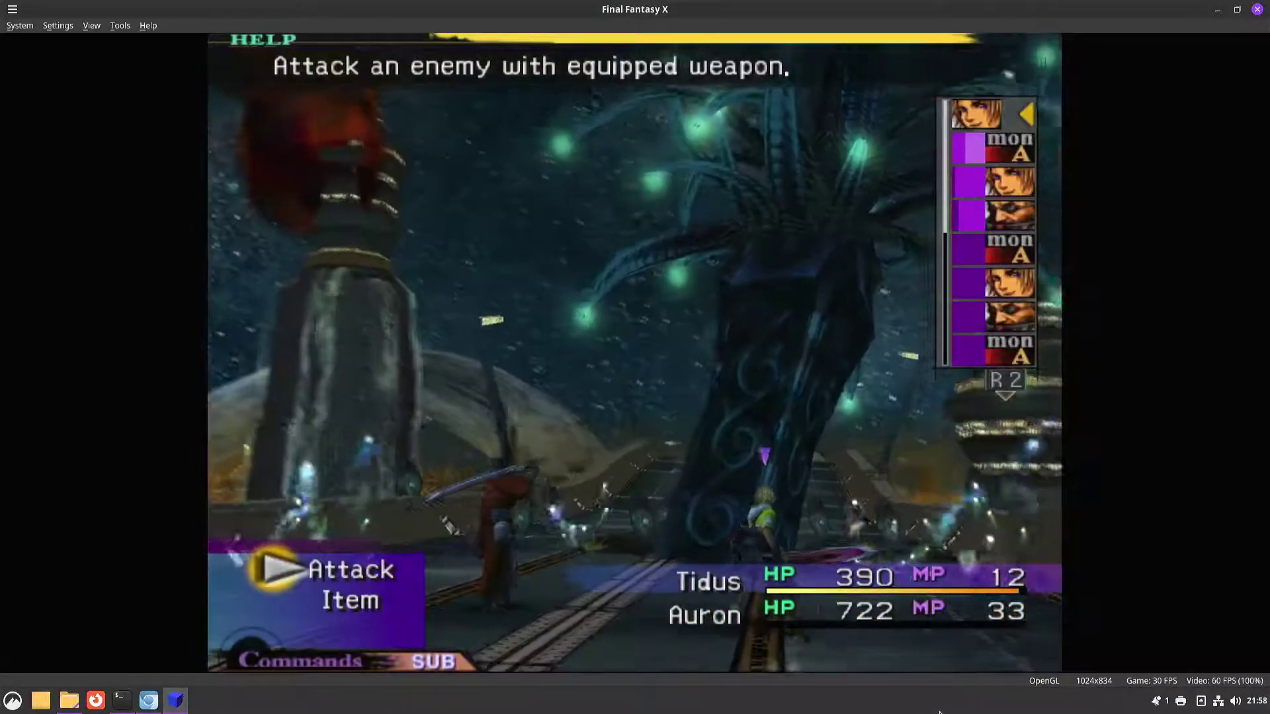
# Attack the enemy with Tidus's equipped weapon, and shut down the emulator without saving a resume state
pyautogui.press('k')
pyautogui.press('k')
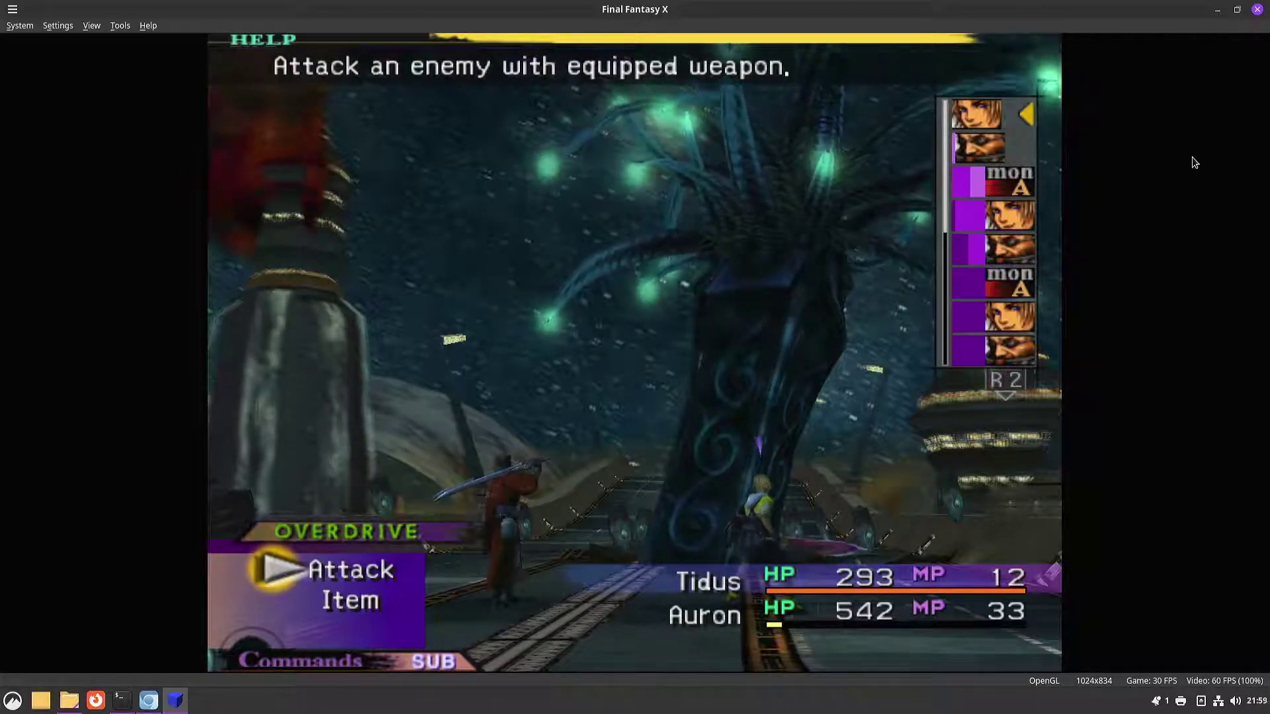
pyautogui.click(1257, 9)
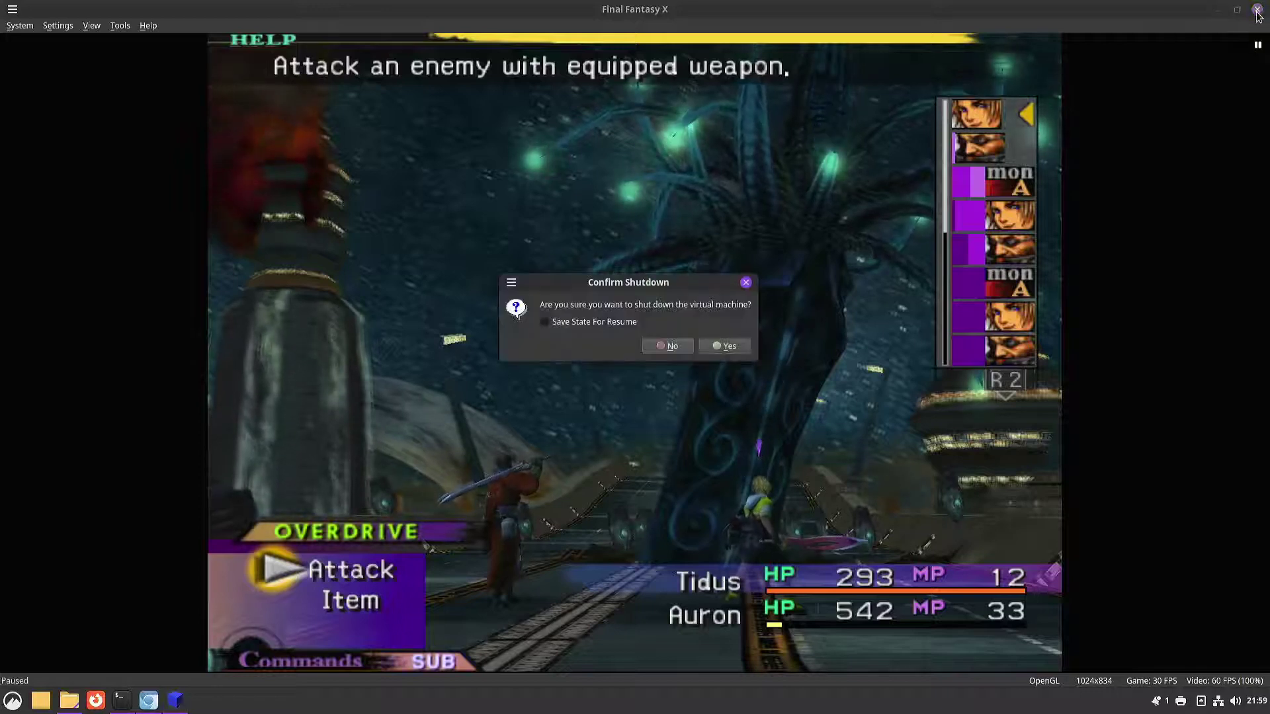
pyautogui.click(739, 344)
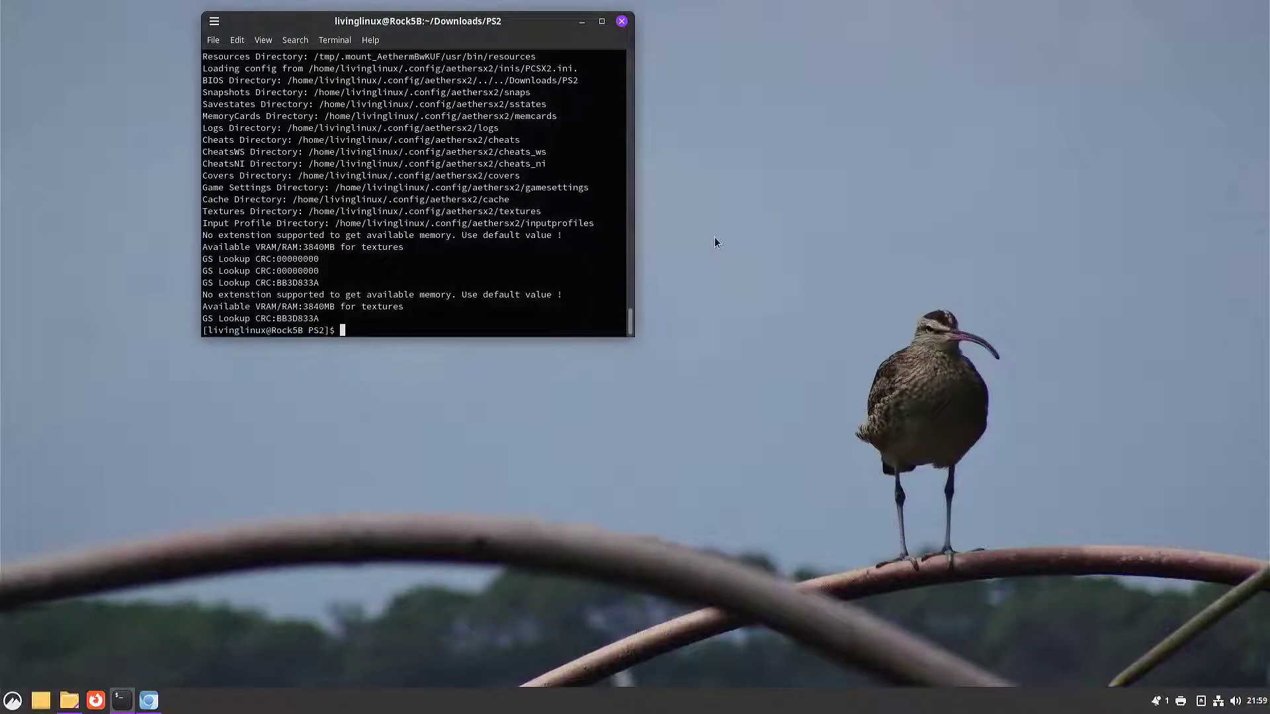
# Switch to the Chromium browser, load youtube.com in the open tab and maximize the window
pyautogui.click(149, 700)
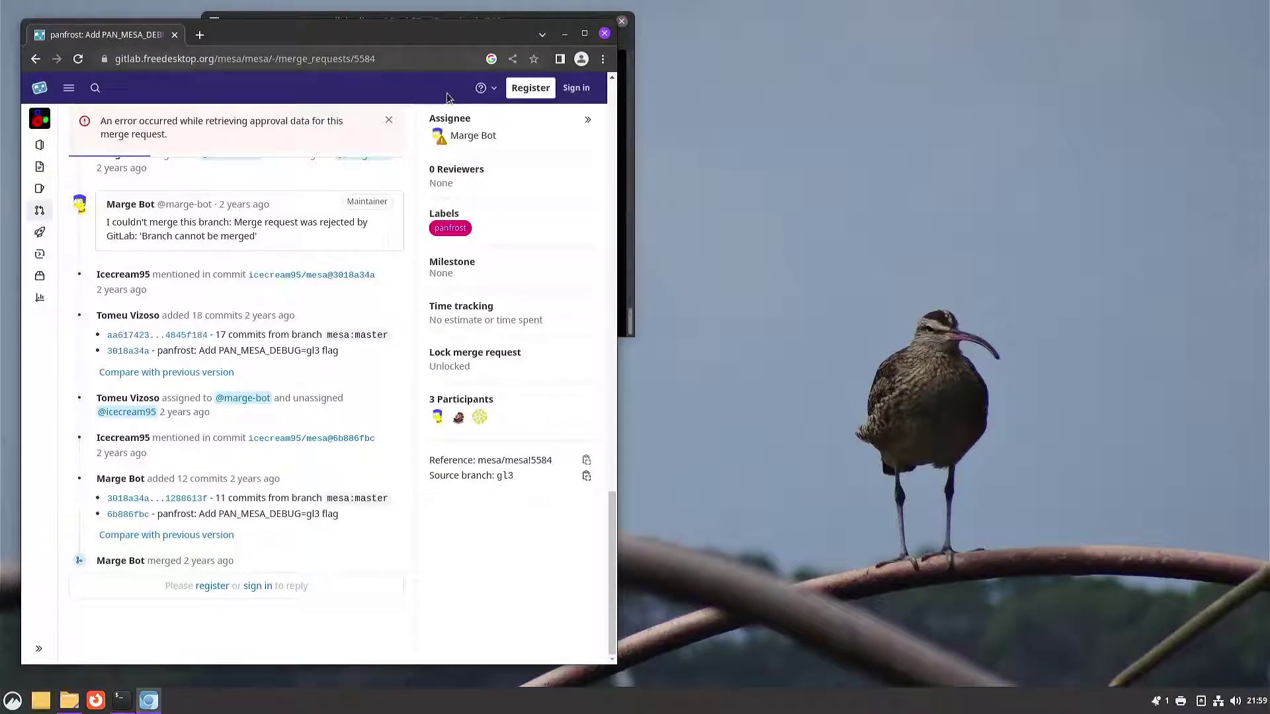
pyautogui.click(431, 62)
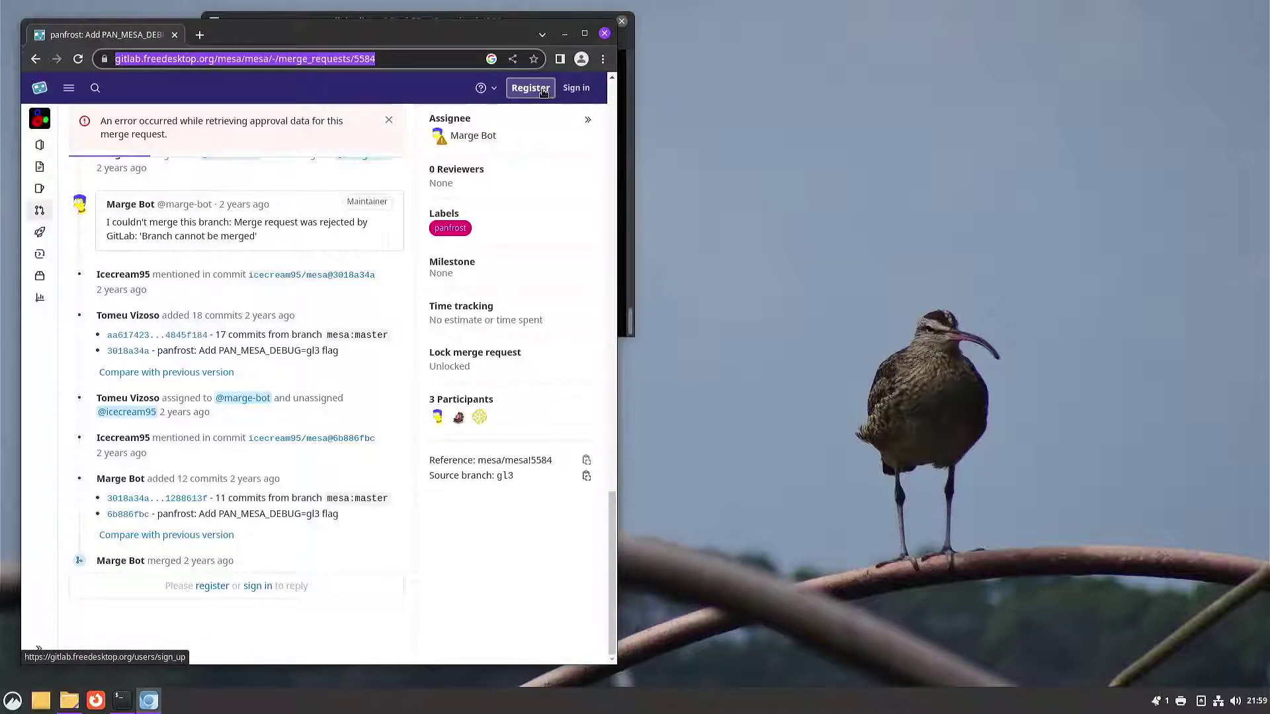
pyautogui.write('yout')
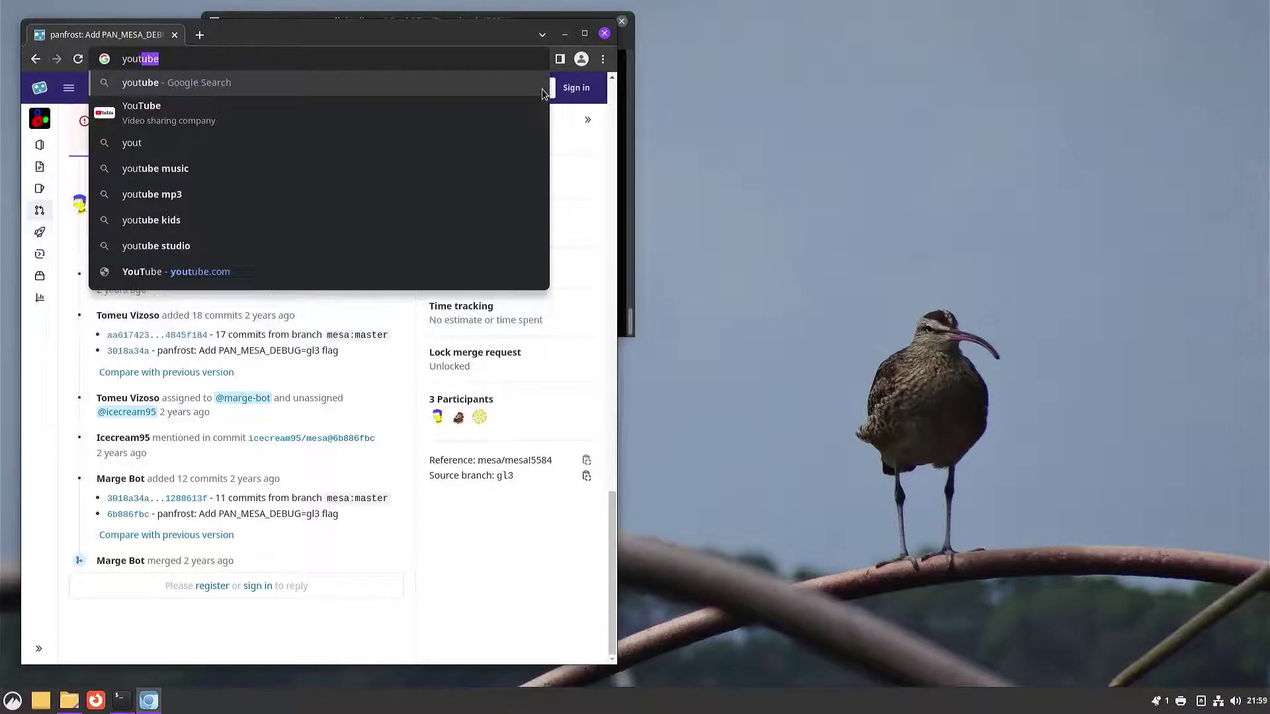
pyautogui.write('ube.com')
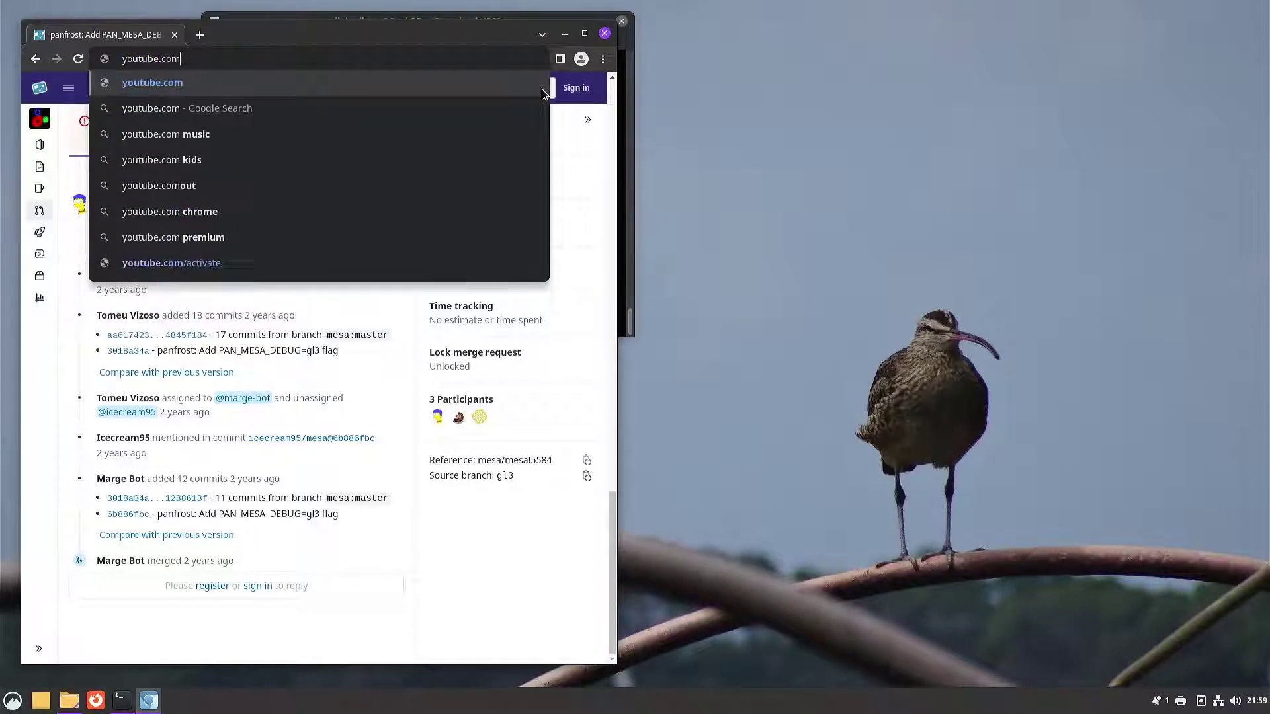
pyautogui.press('Return')
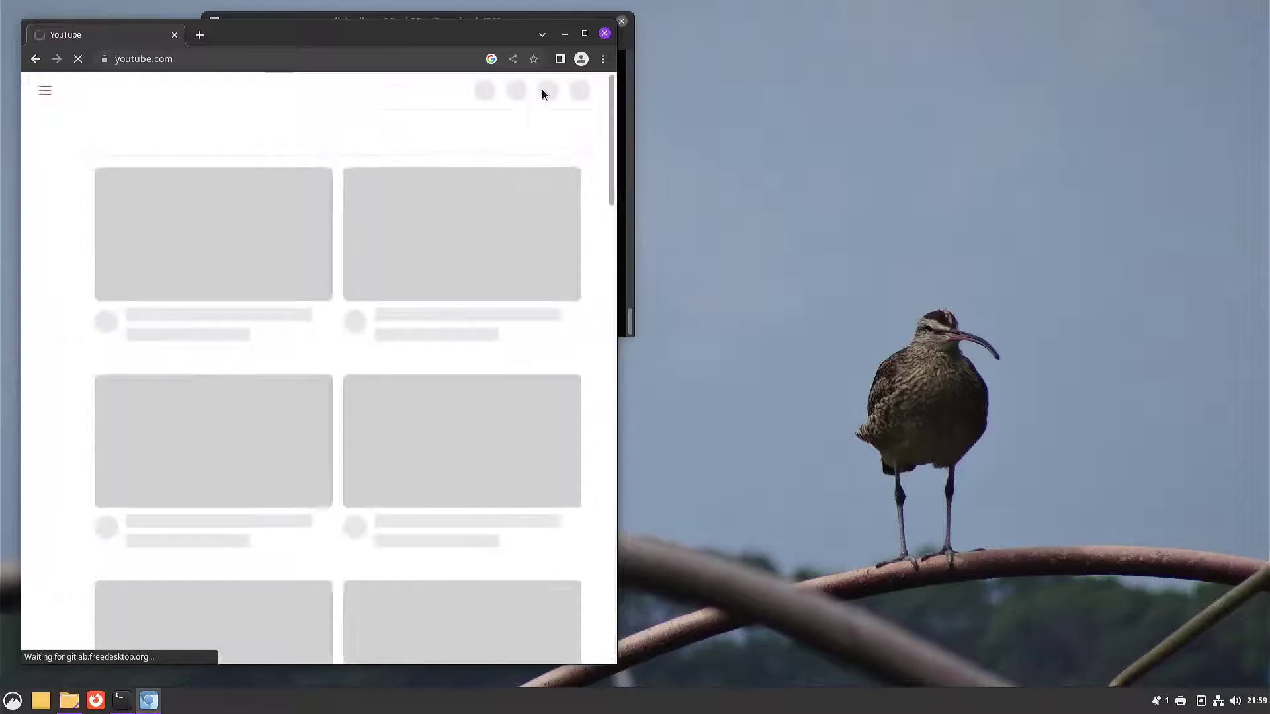
pyautogui.click(585, 33)
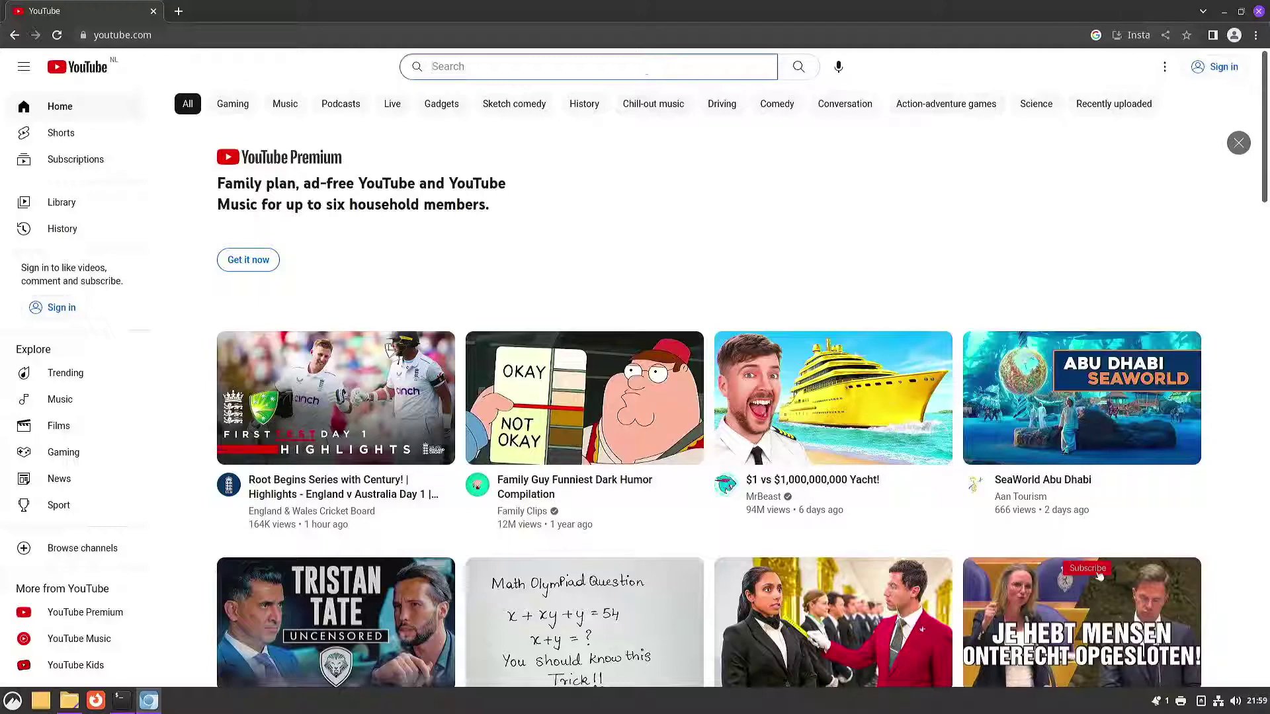
# Search YouTube for "big buck bunny" and open "Big Buck Bunny 60fps 4K - Official Blender Foundation Short Film"
pyautogui.write('big bu')
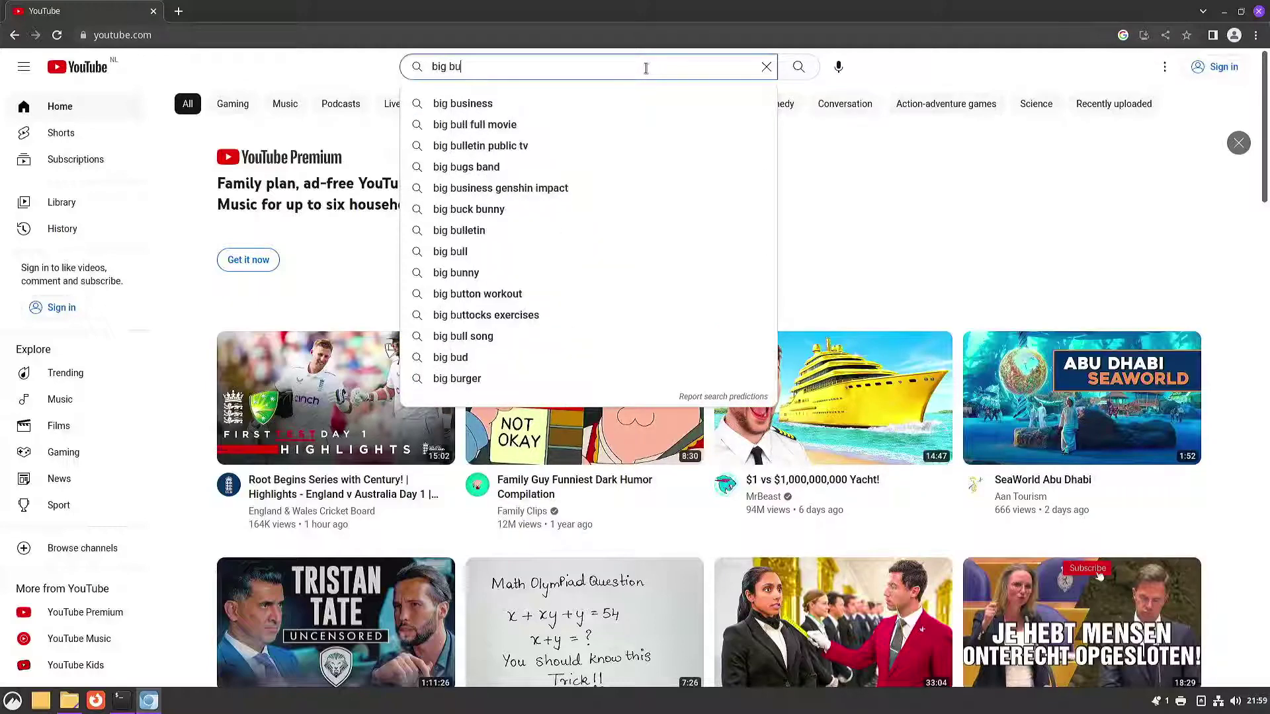
pyautogui.write('ck')
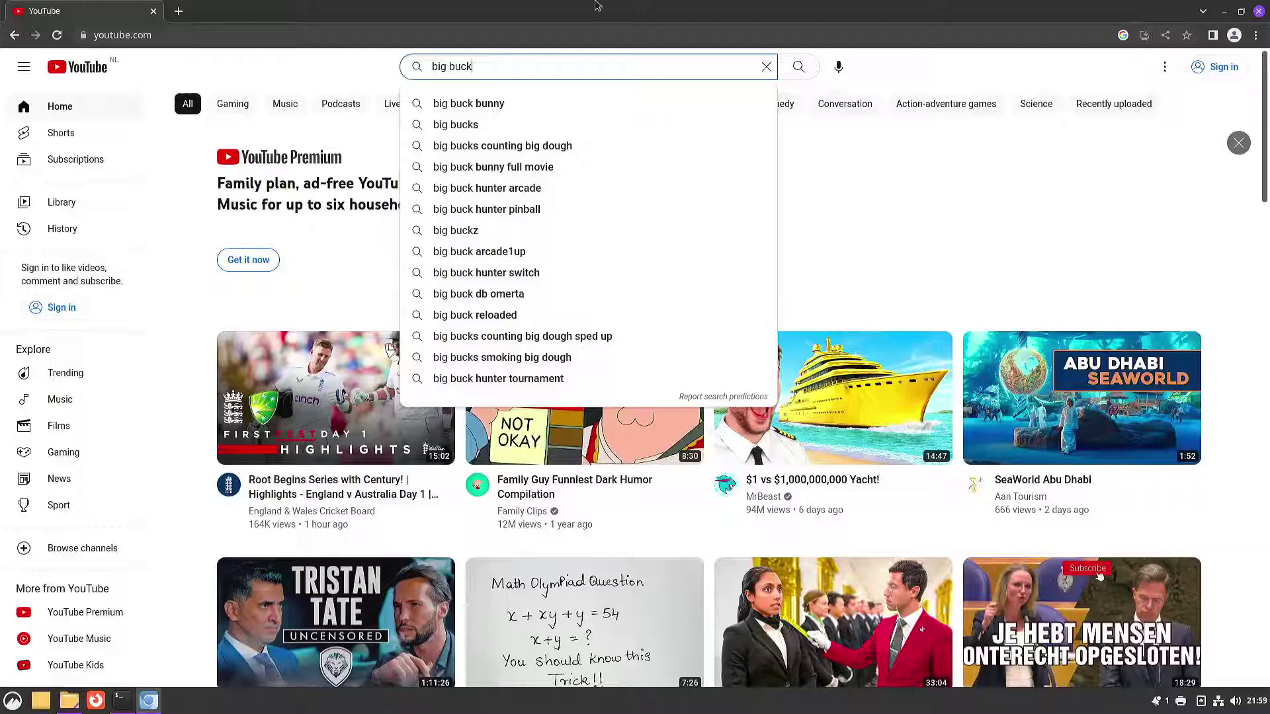
pyautogui.click(485, 110)
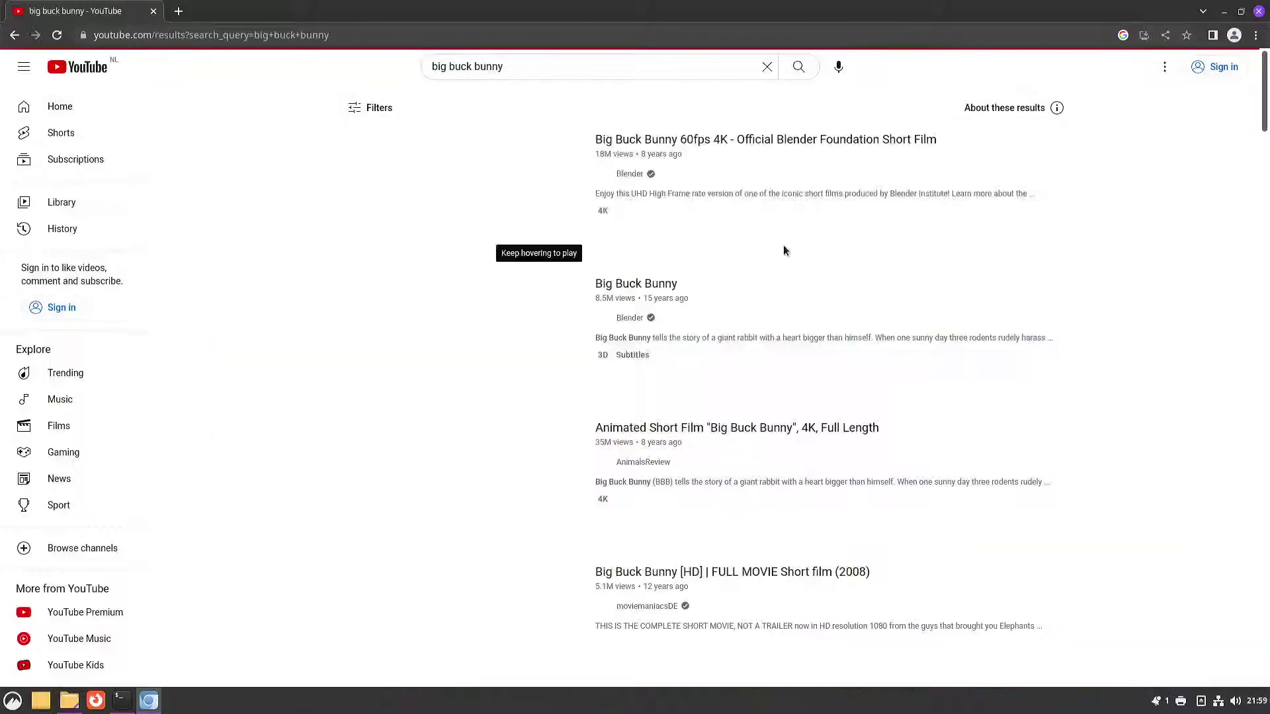
pyautogui.click(510, 180)
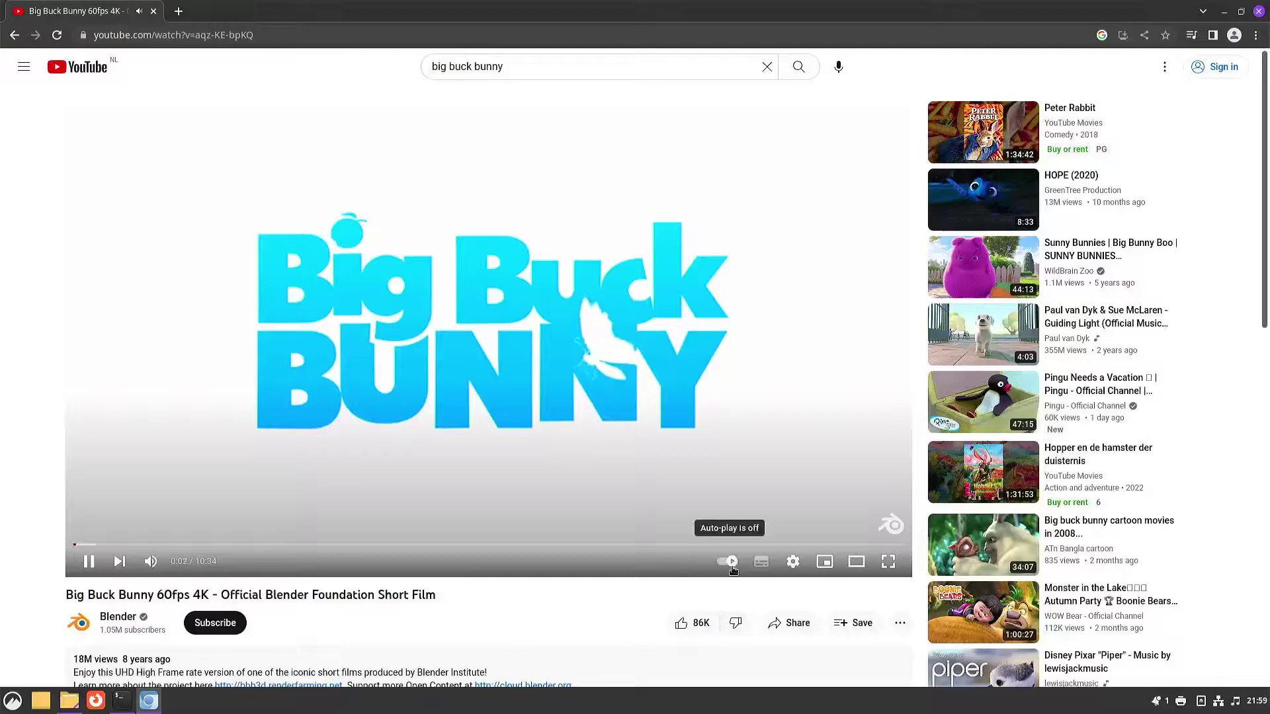
# Set the video's playback quality to 1440p60
pyautogui.click(793, 563)
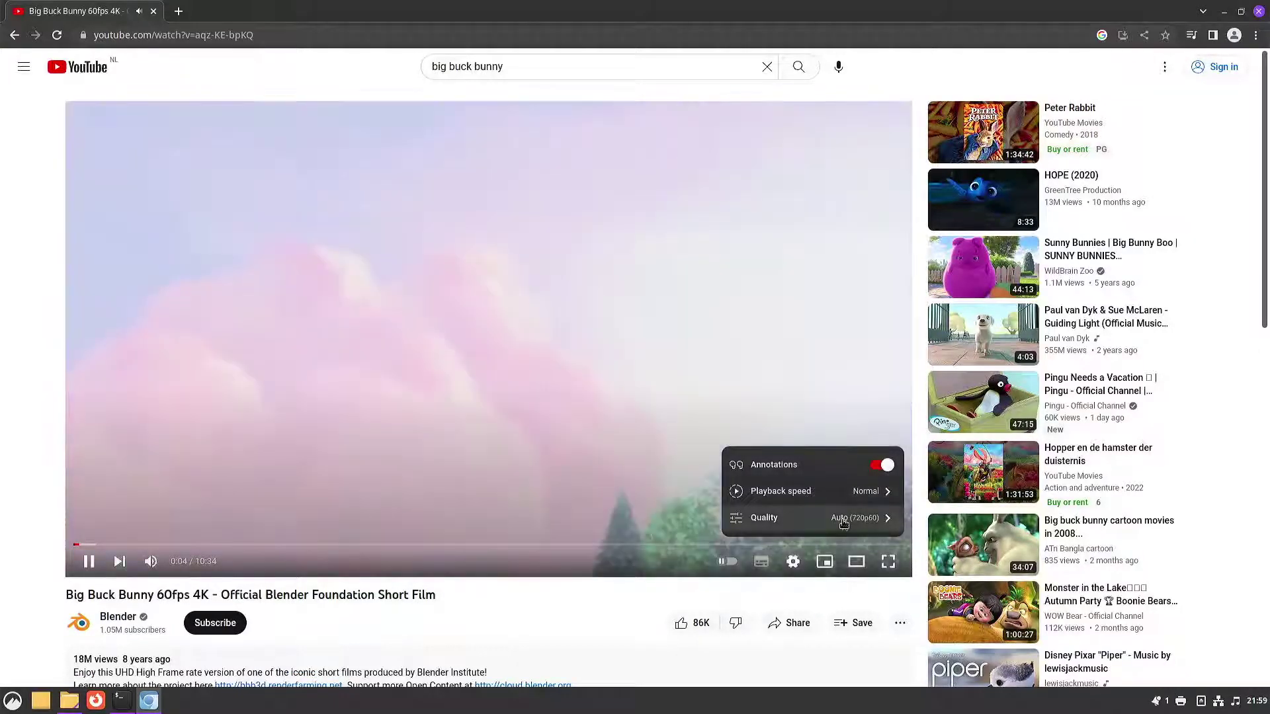
pyautogui.click(844, 521)
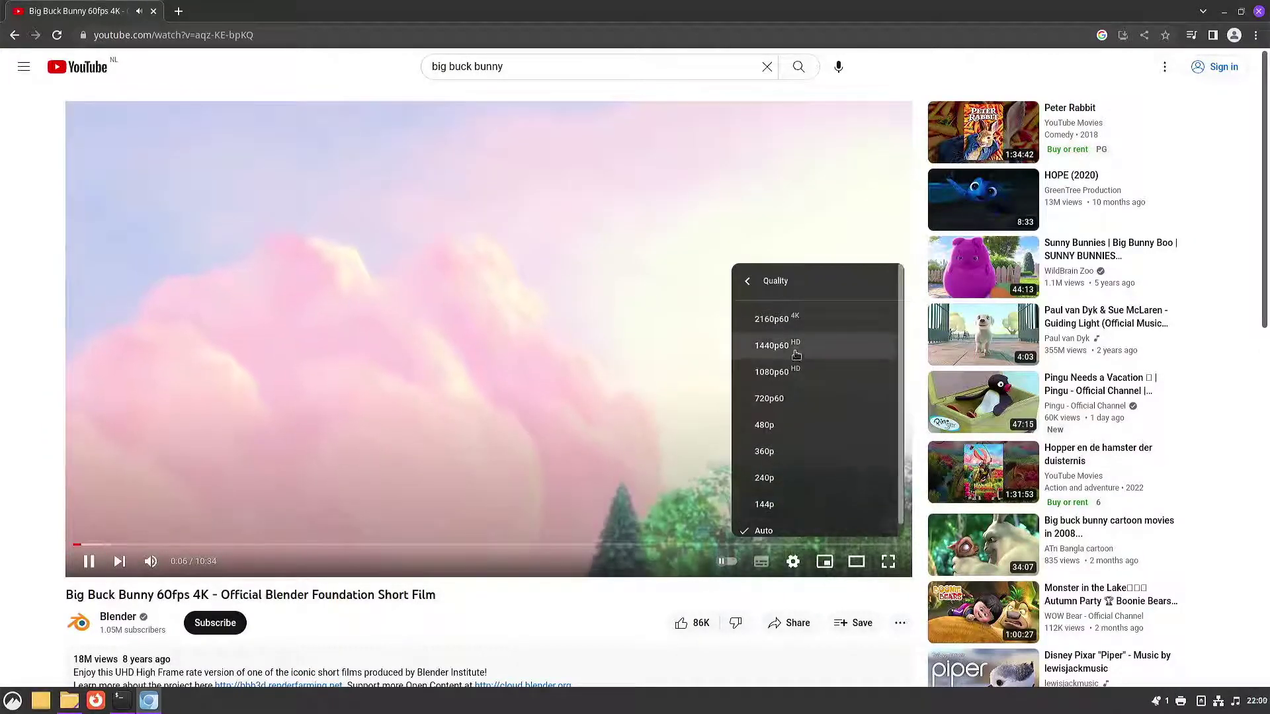
pyautogui.click(800, 352)
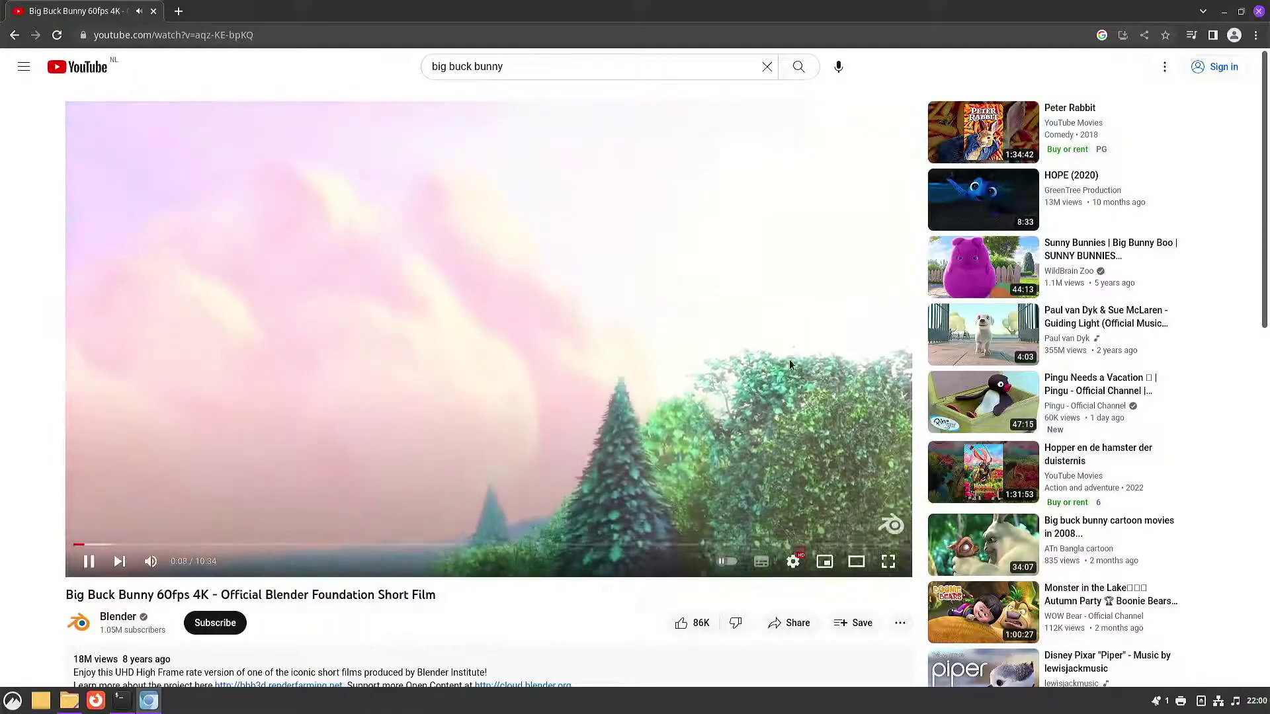
# Show the video's technical statistics overlay and play the video in full screen
pyautogui.rightClick(790, 362)
pyautogui.click(854, 539)
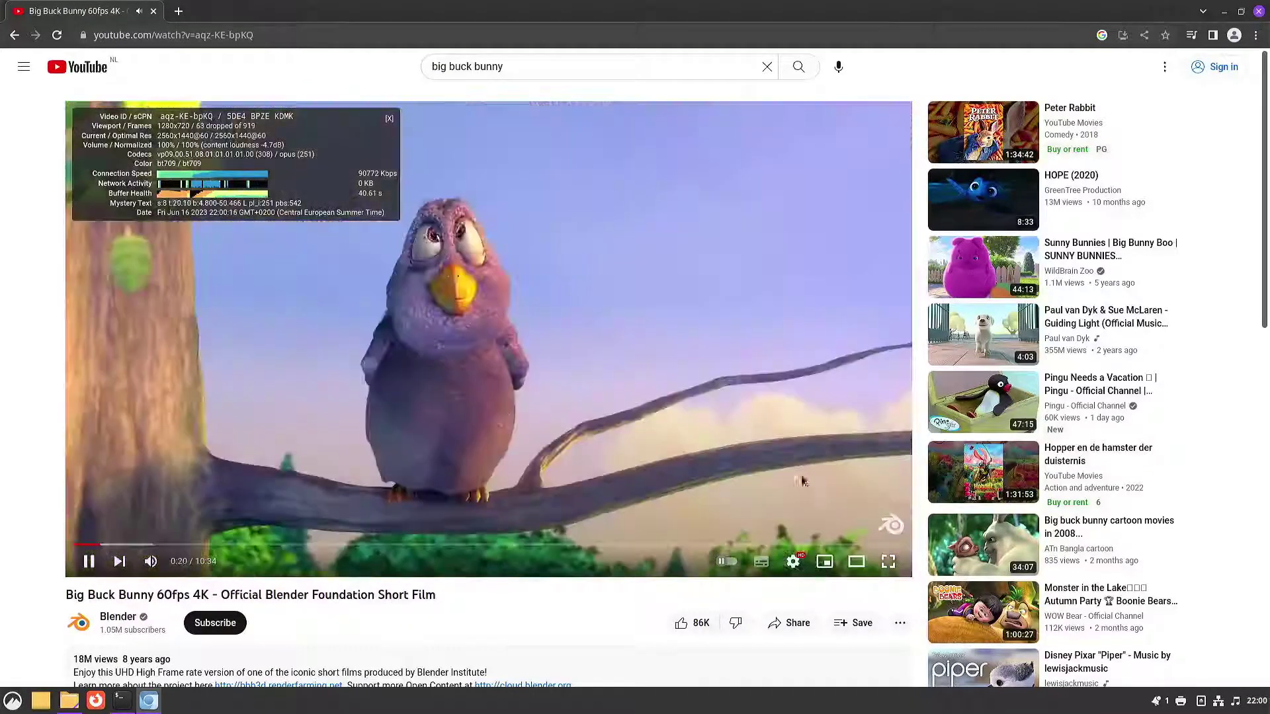
pyautogui.click(888, 562)
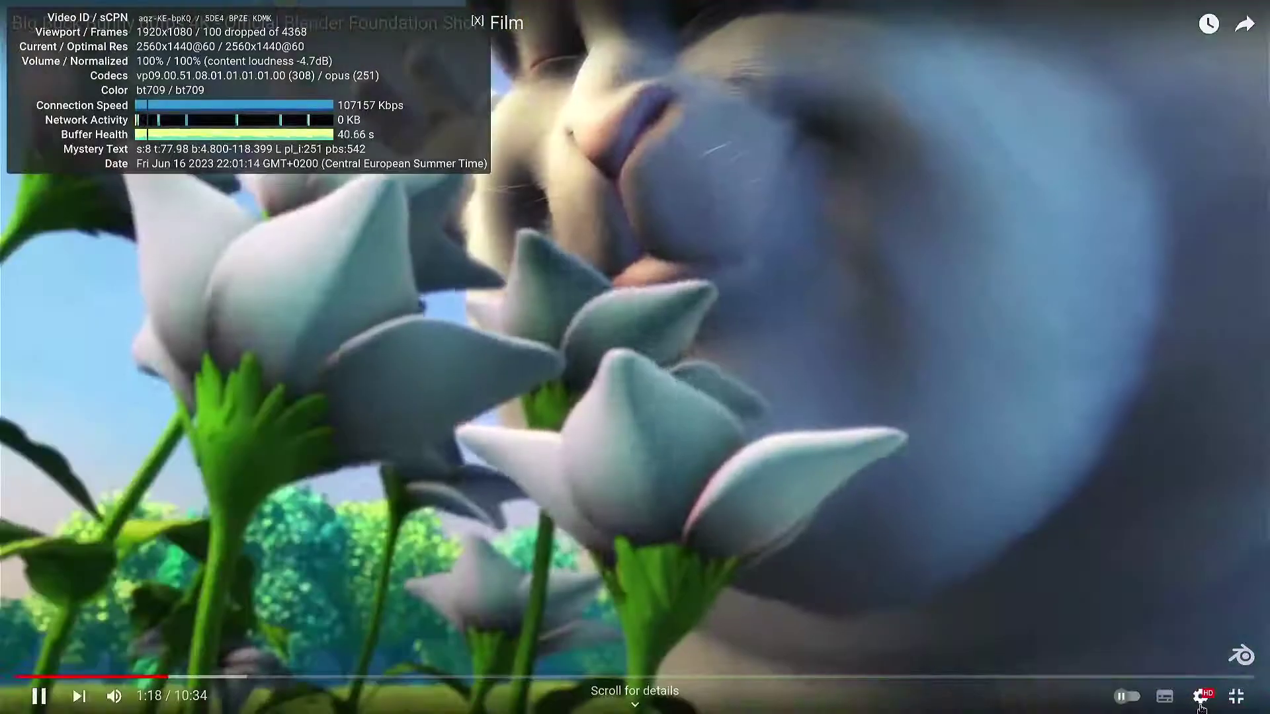
# Set the video's playback quality to 2160p60 4K and let it play in full screen
pyautogui.click(1200, 696)
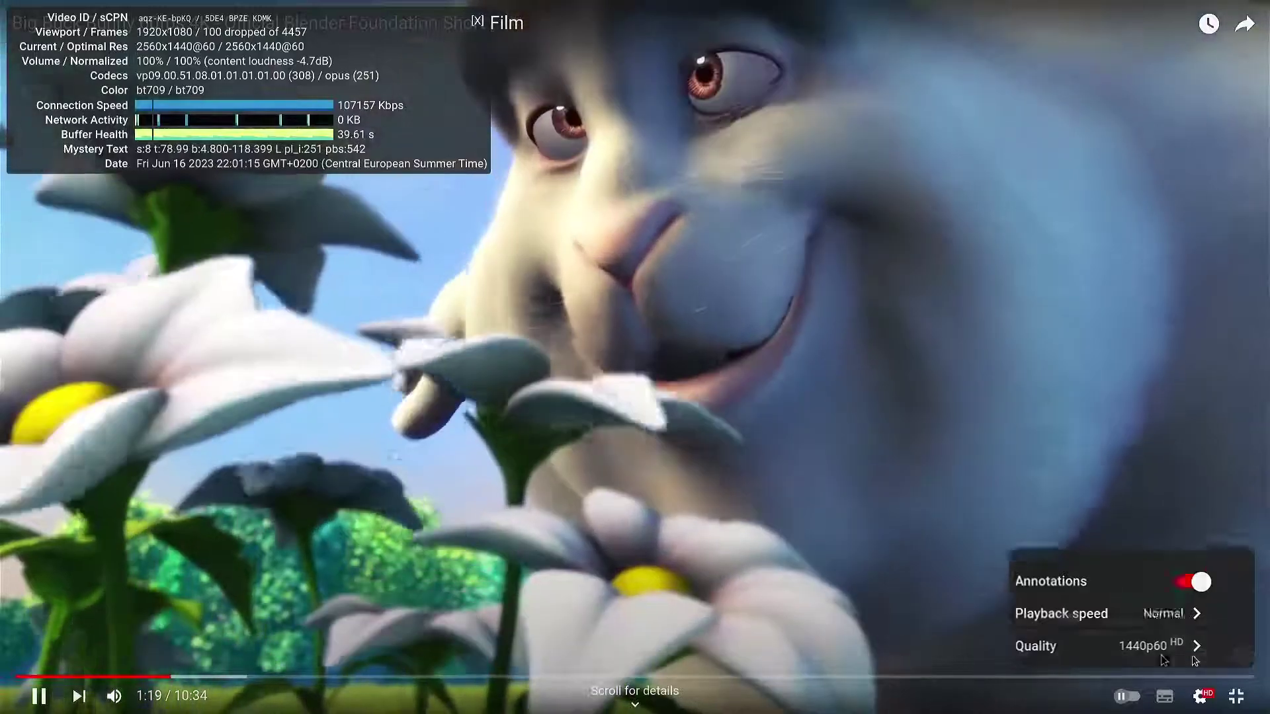
pyautogui.click(1193, 655)
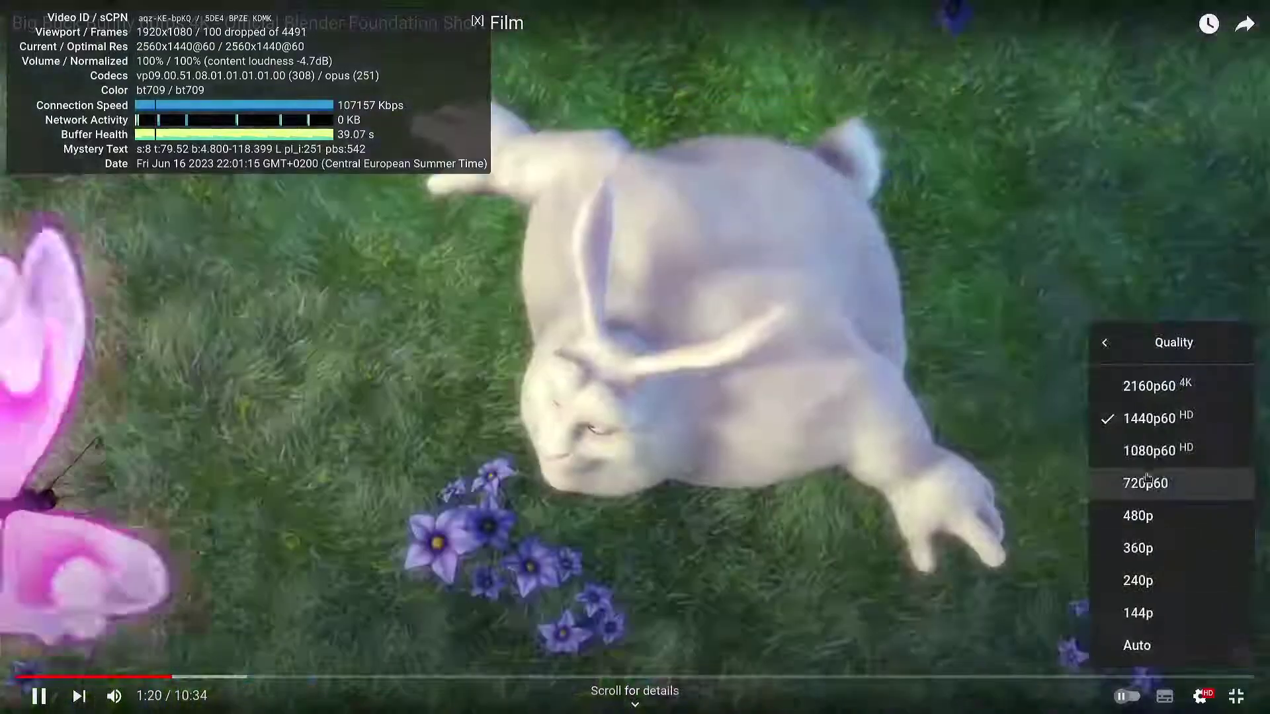
pyautogui.click(1113, 391)
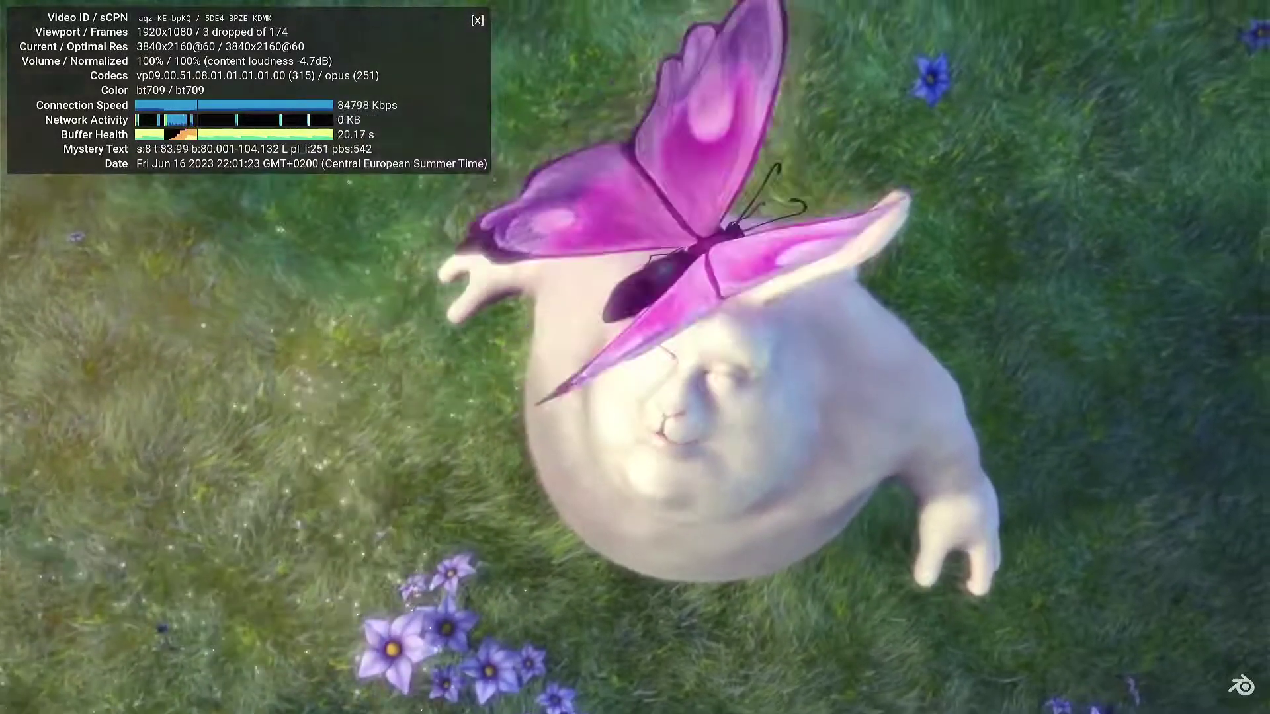
# Switch the video's playback quality back to 1440p60 while it plays in full screen
pyautogui.moveTo(851, 446)
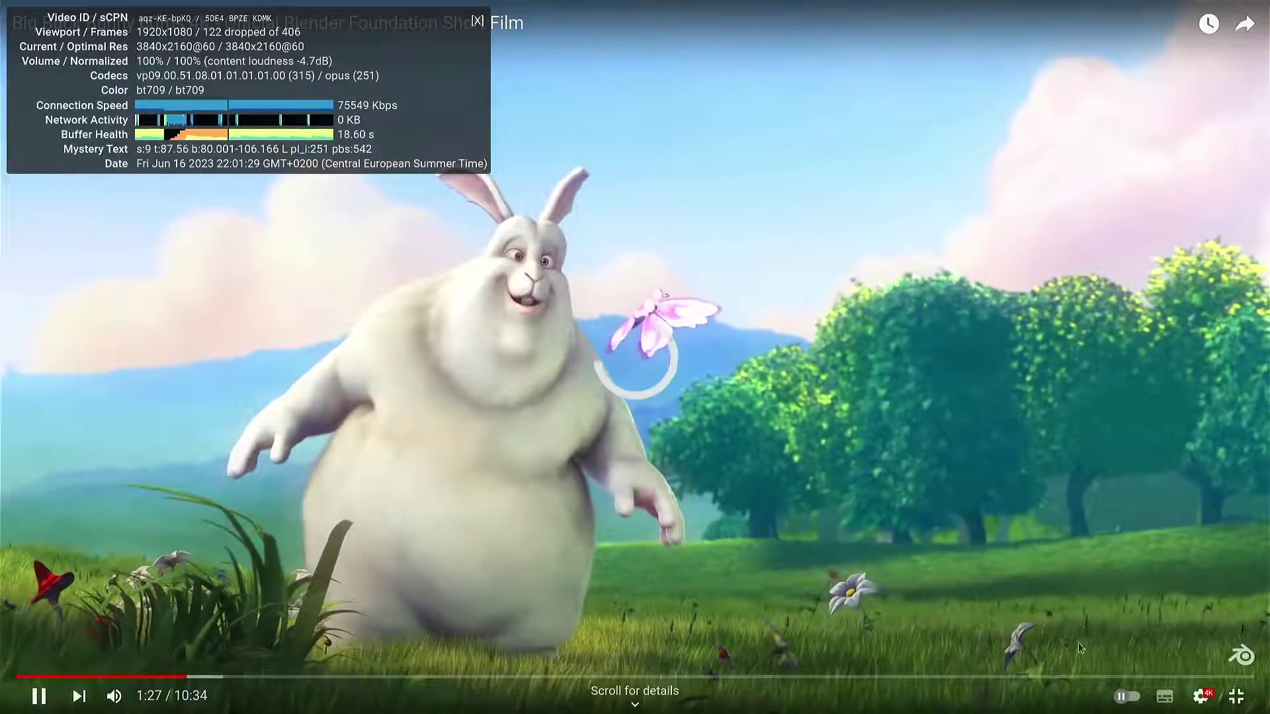
pyautogui.click(1198, 692)
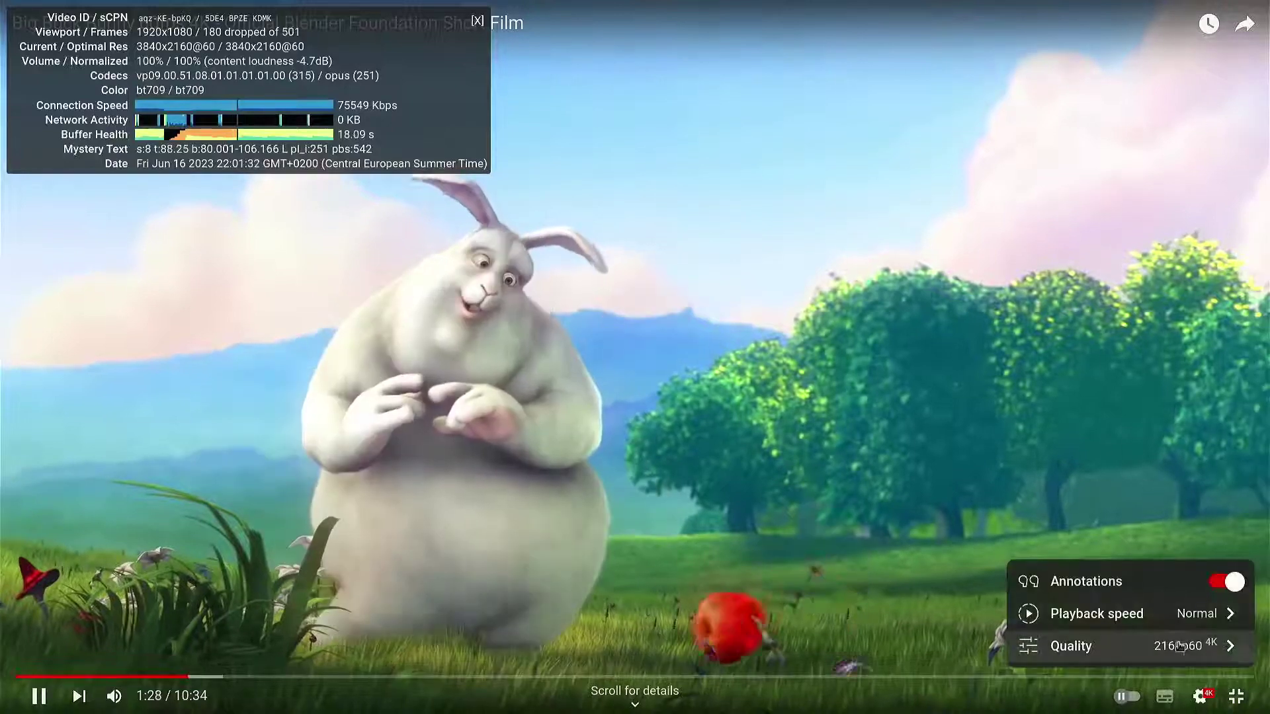
pyautogui.click(1157, 646)
pyautogui.click(1138, 423)
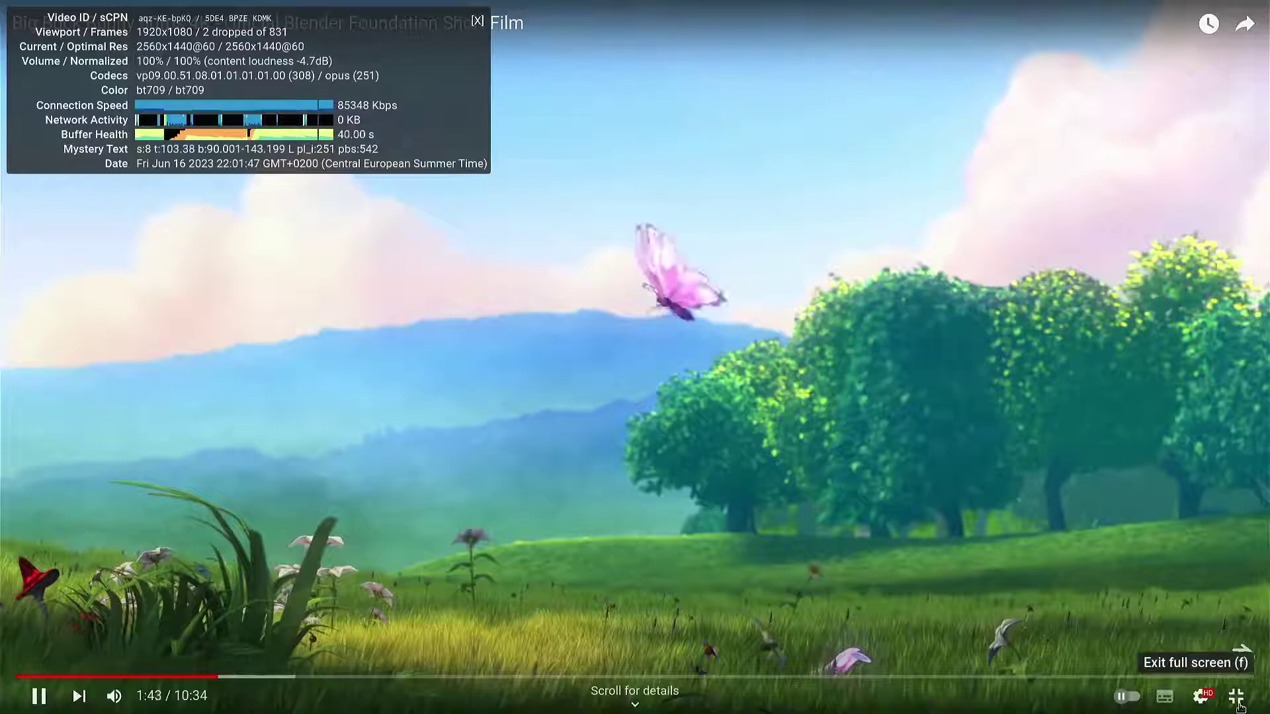
# Exit full-screen playback and close the YouTube tab to return to the desktop
pyautogui.click(1236, 696)
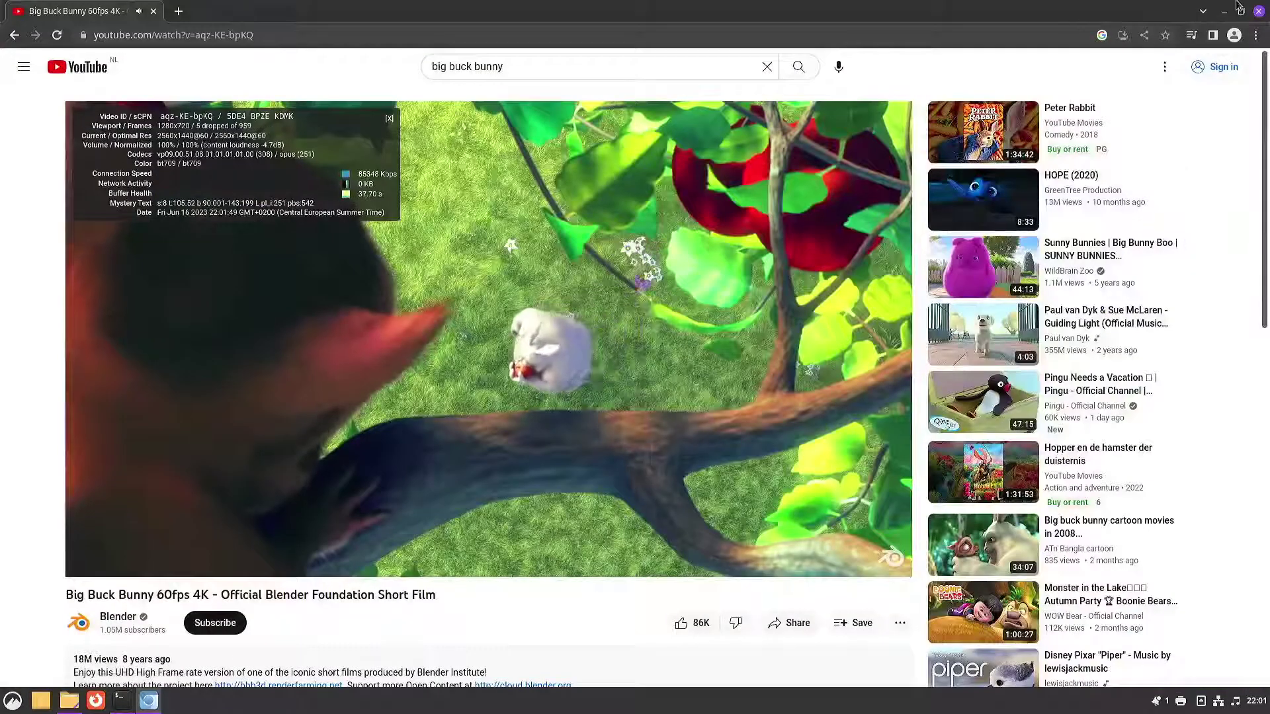
pyautogui.hotkey('ctrl', 'w')
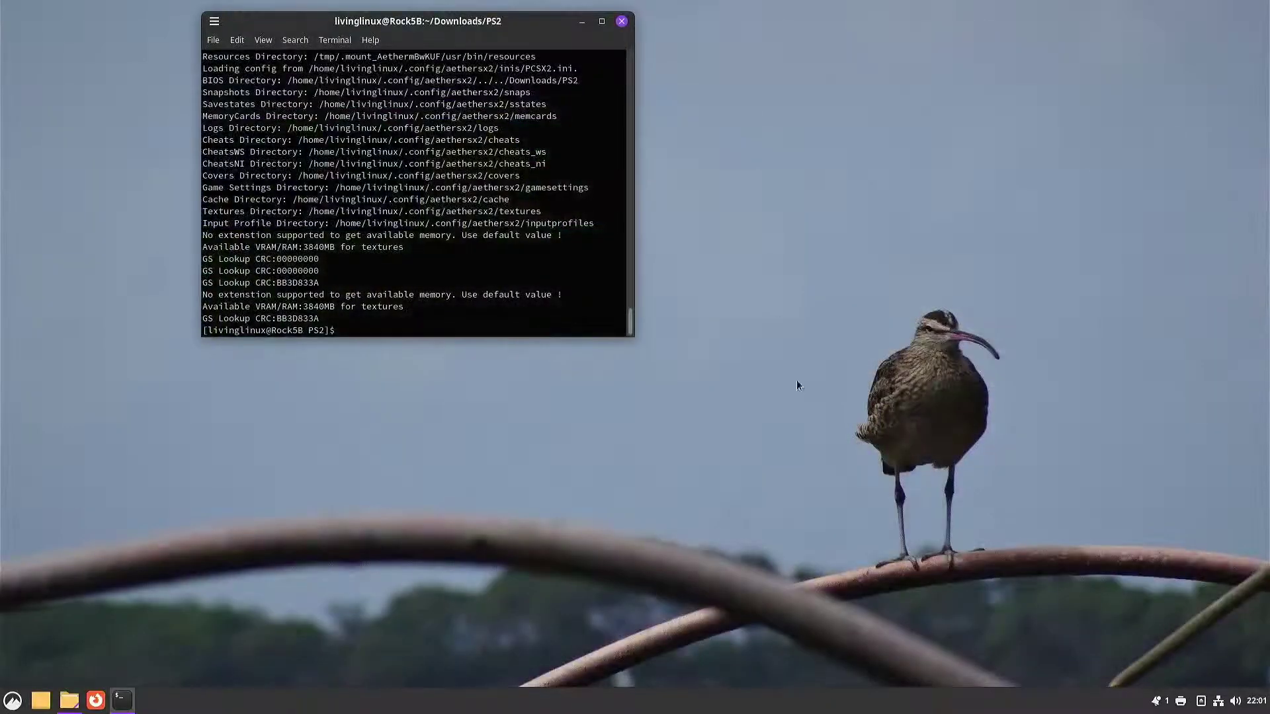